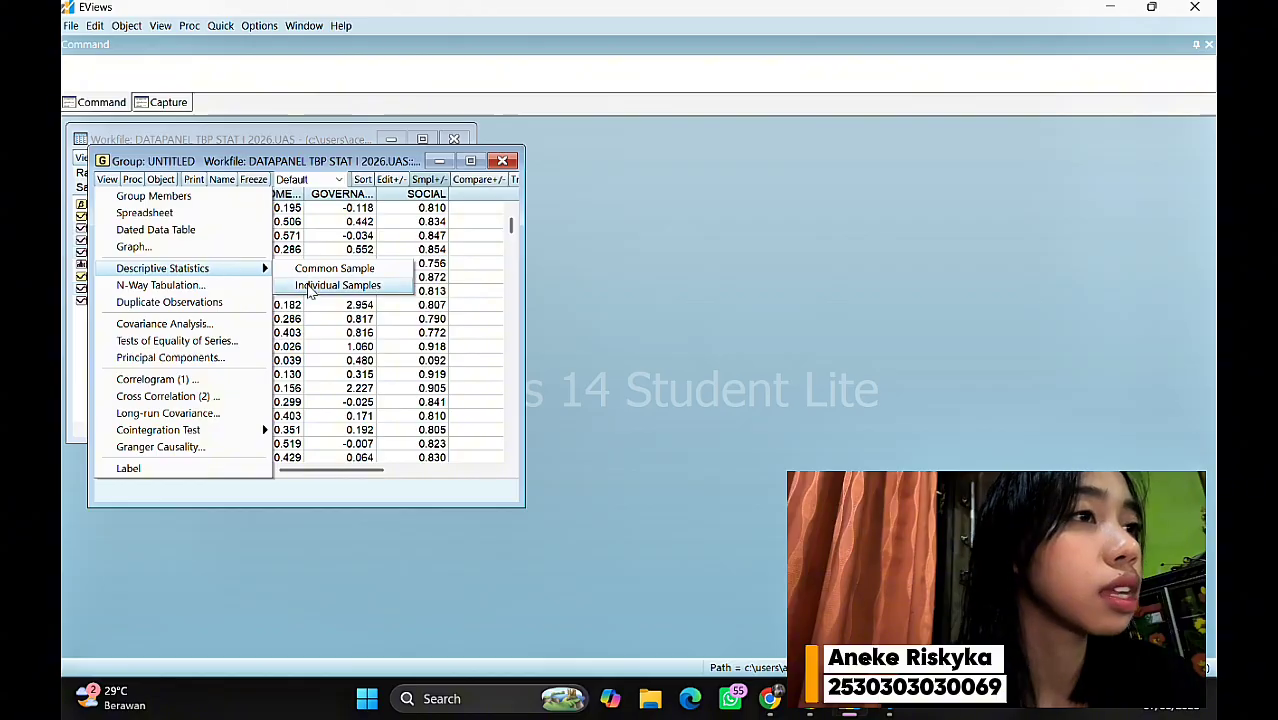
Step: Show the group's descriptive statistics for individual samples and examine the mean, maximum and minimum rows, including the mean of FIRM_VALUE
click(313, 287)
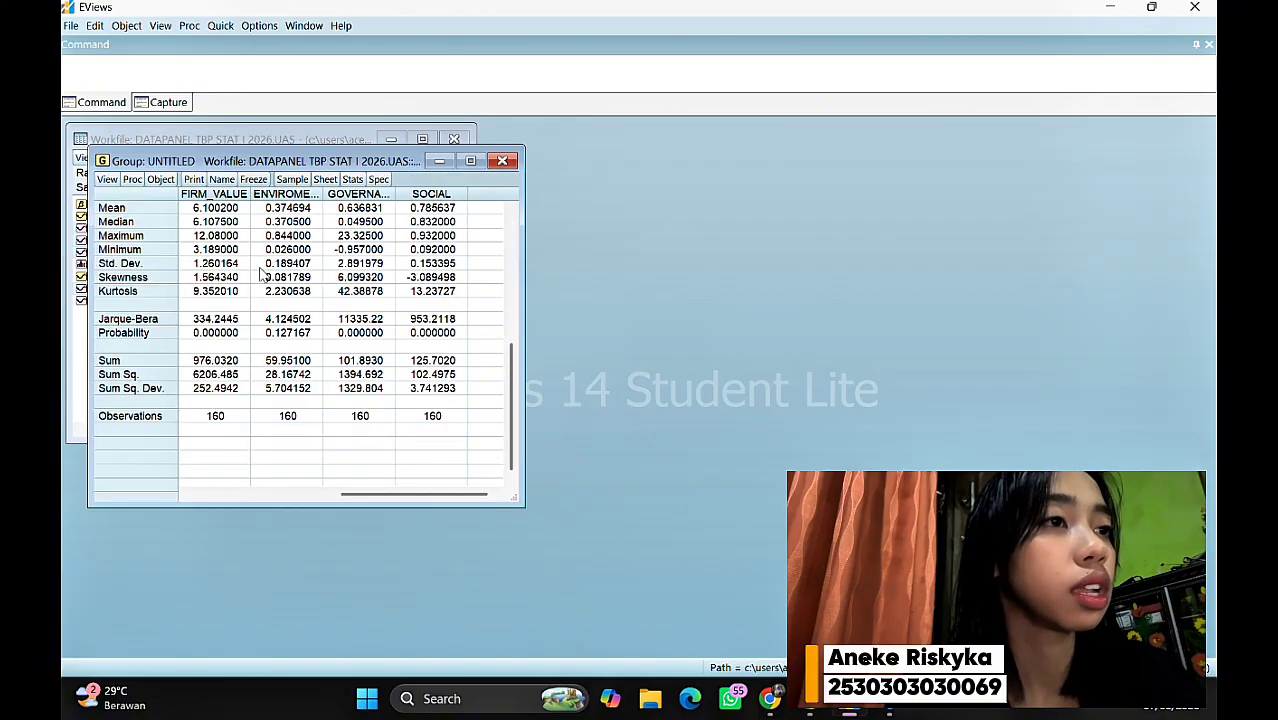
click(148, 210)
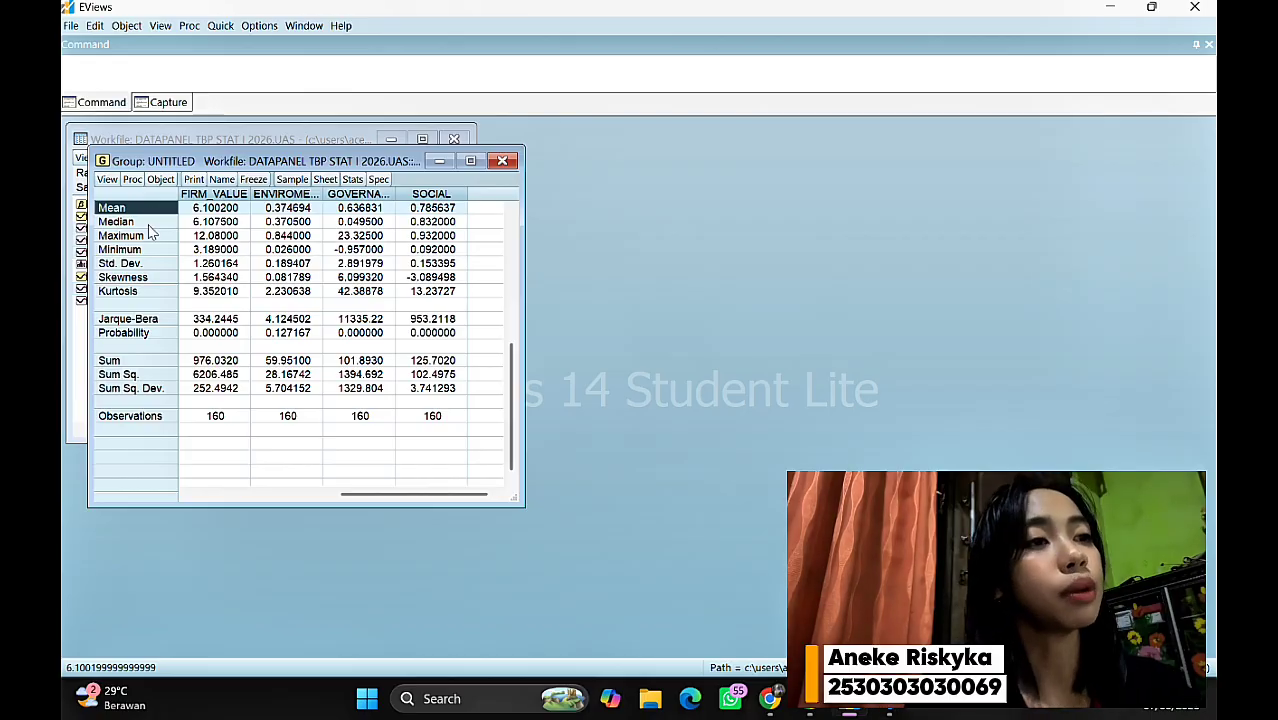
click(152, 236)
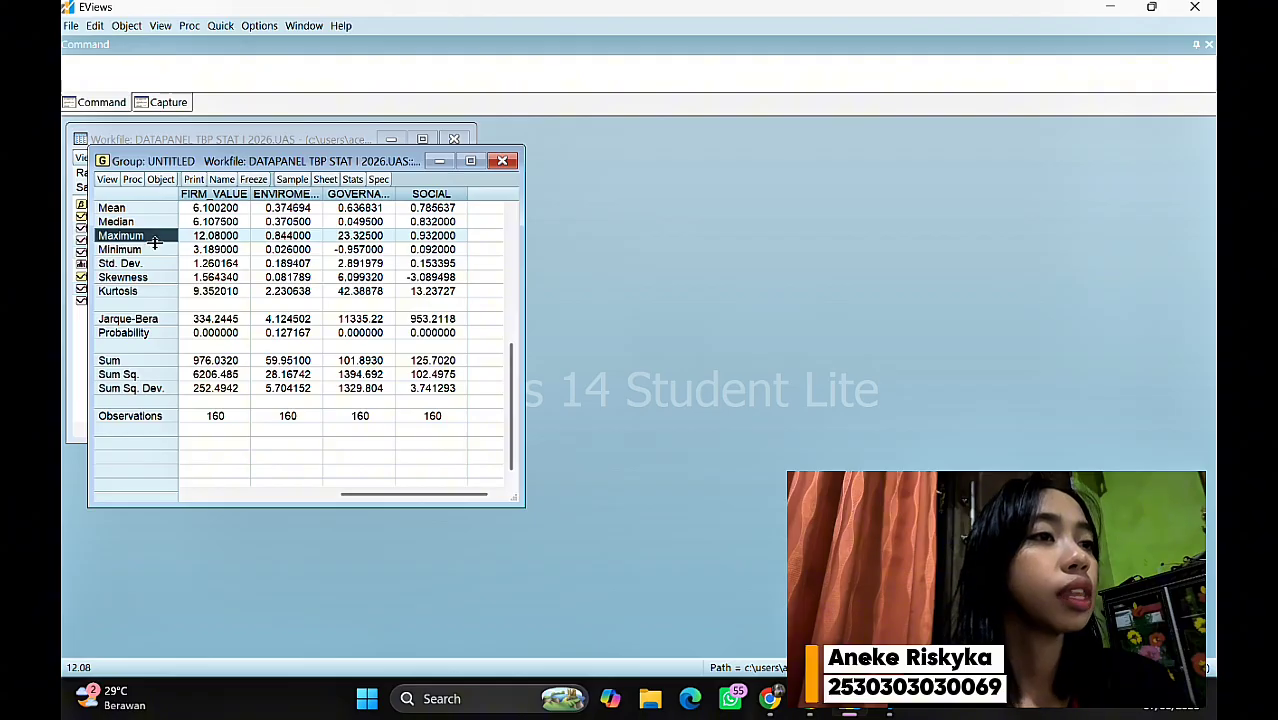
click(156, 250)
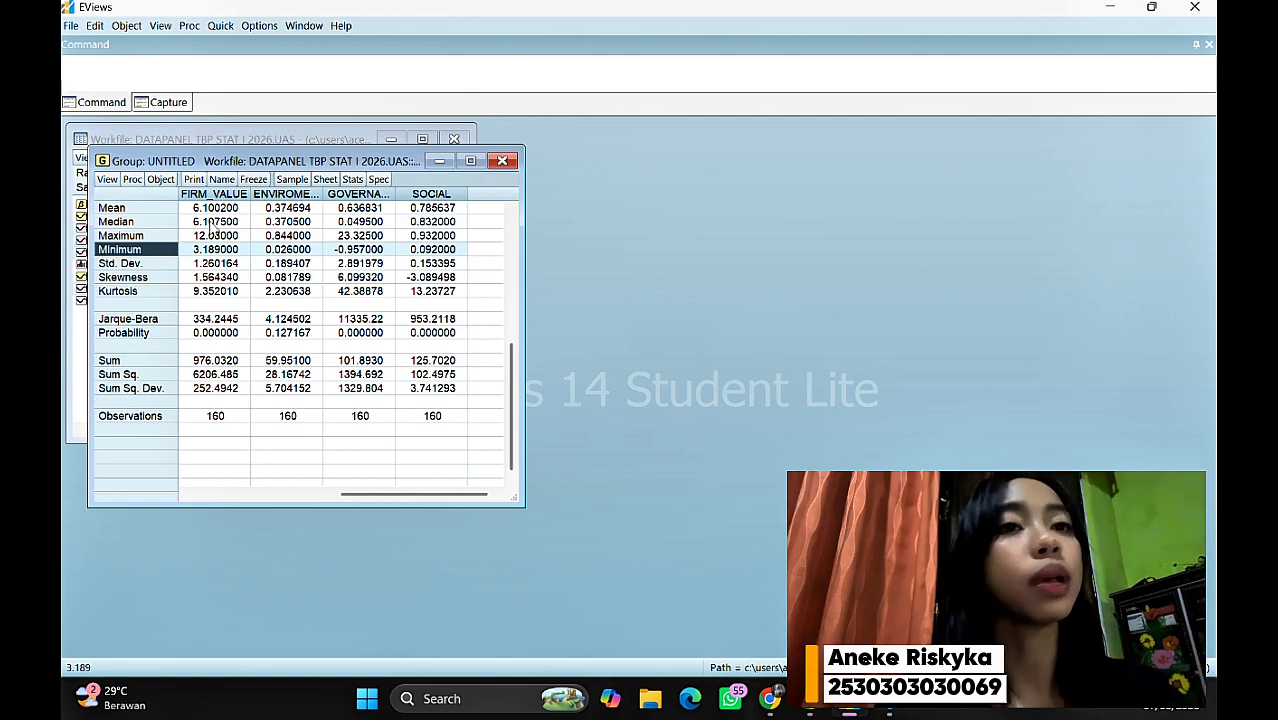
click(229, 210)
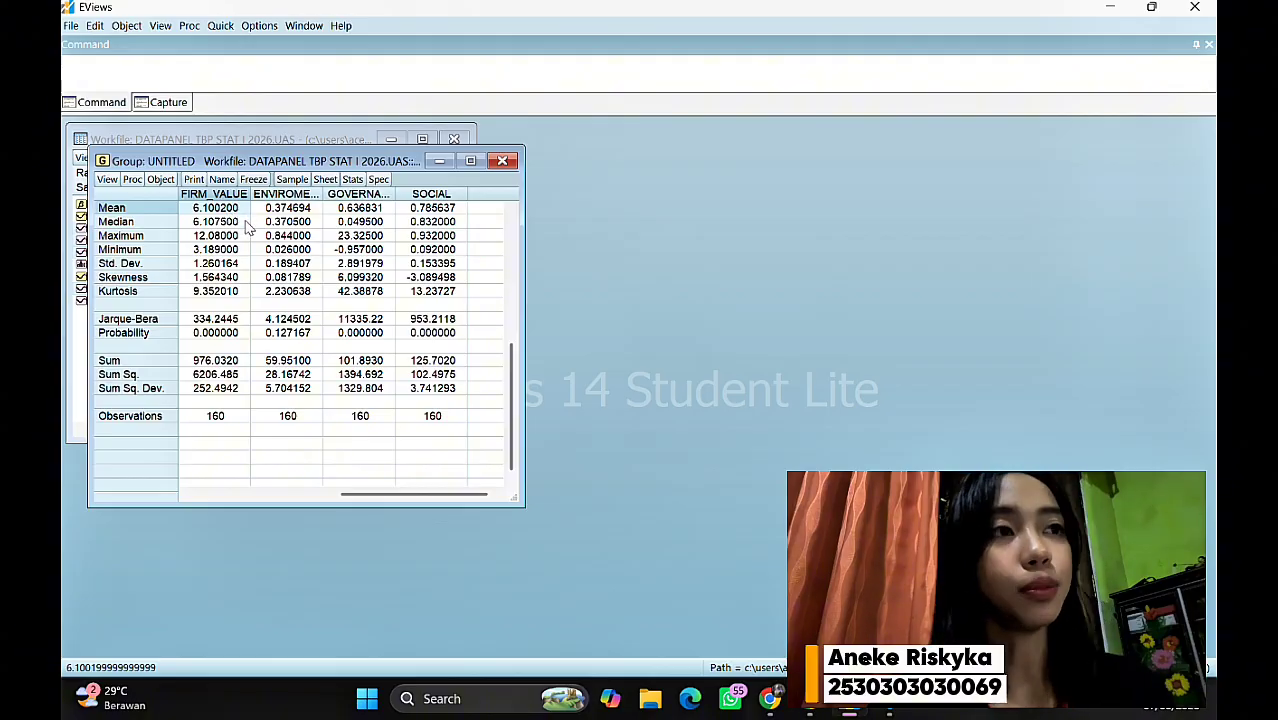
Step: Examine the mean, maximum and minimum of the enviromental, governance and social series, and close the untitled group by deleting it
click(319, 208)
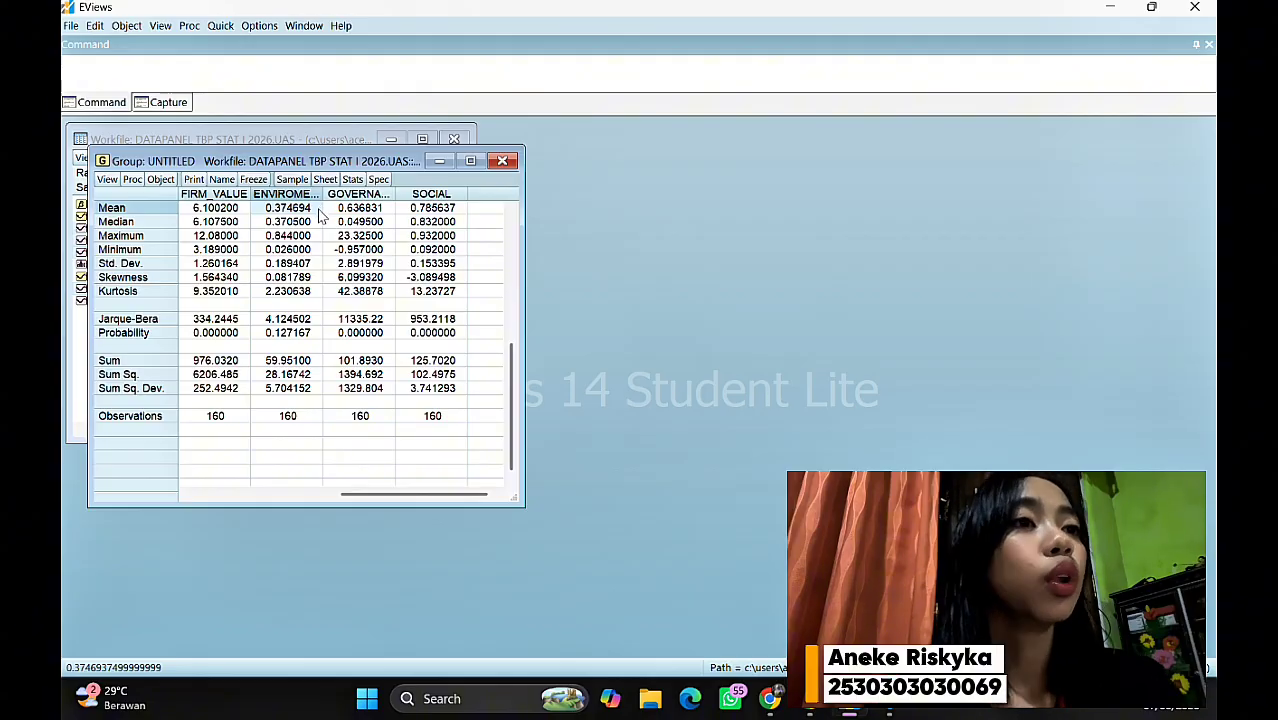
click(315, 236)
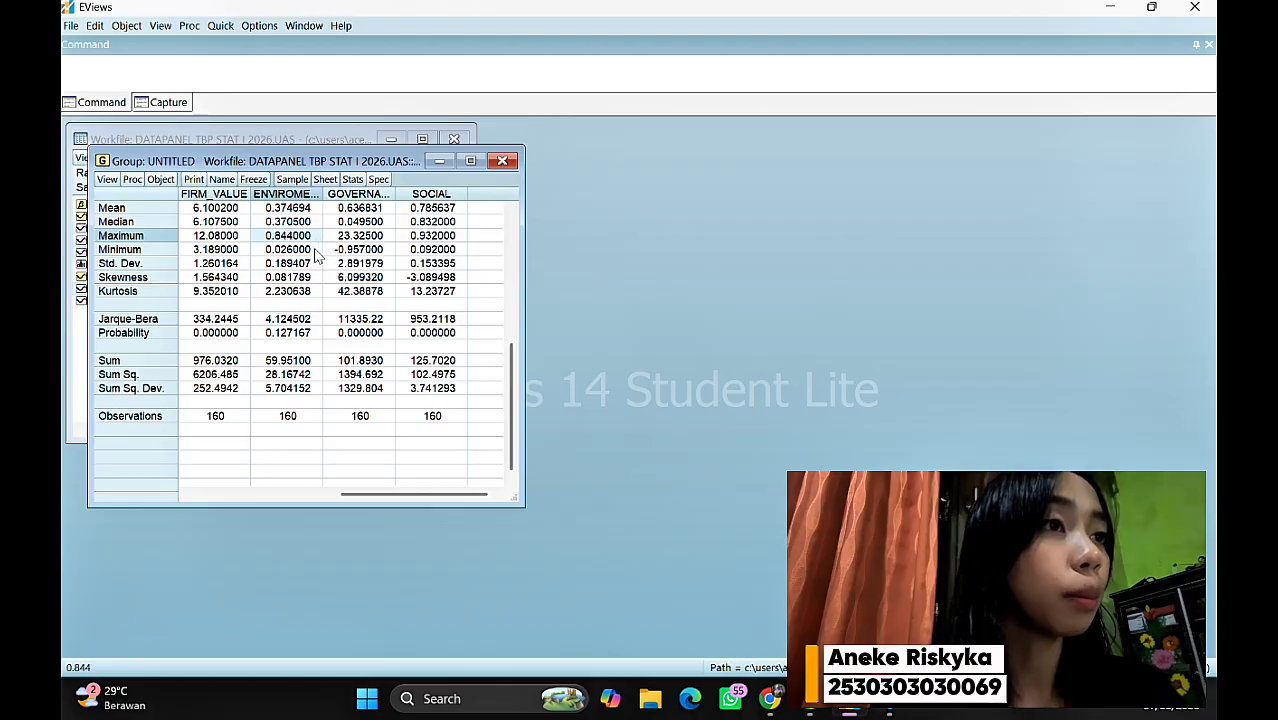
click(314, 251)
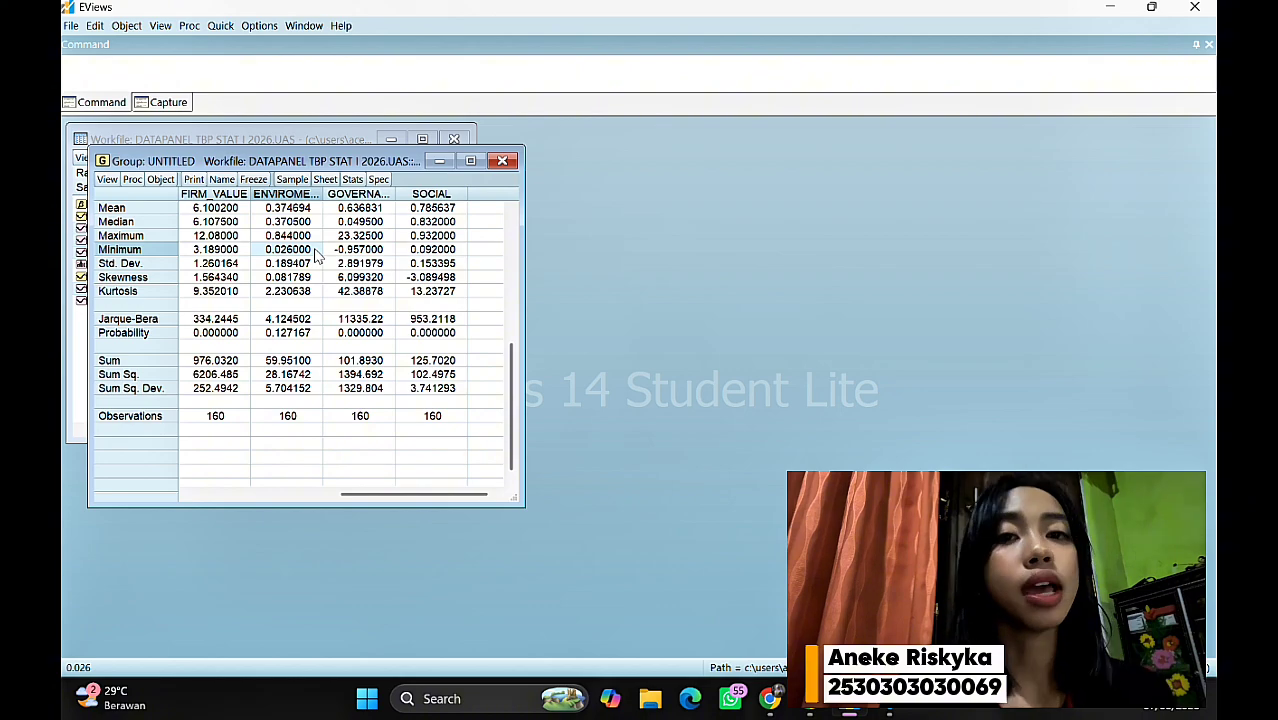
click(392, 209)
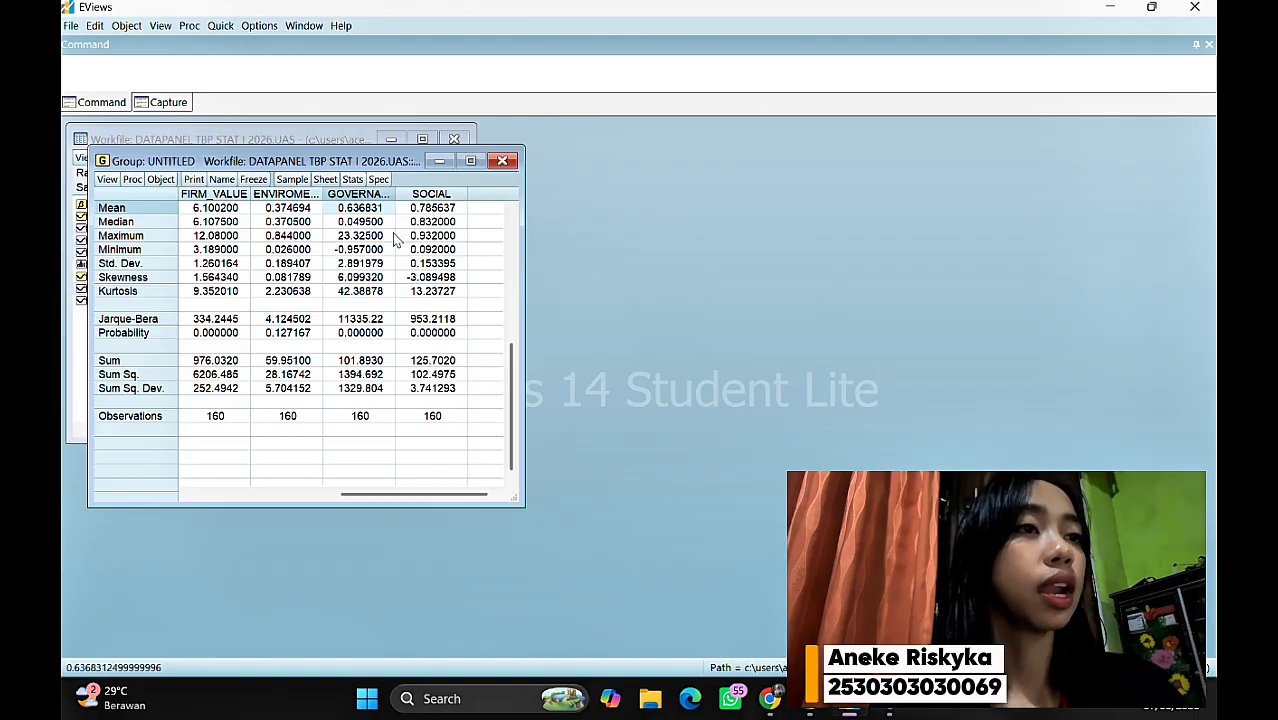
click(394, 237)
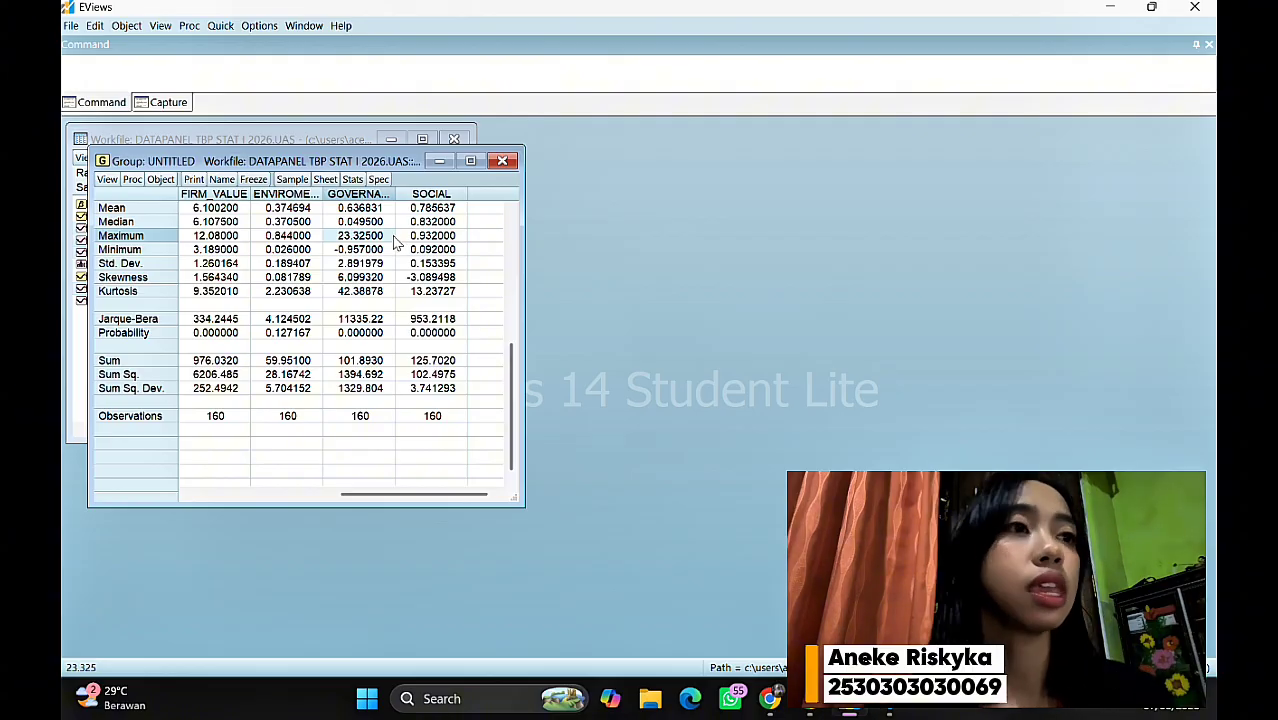
click(394, 251)
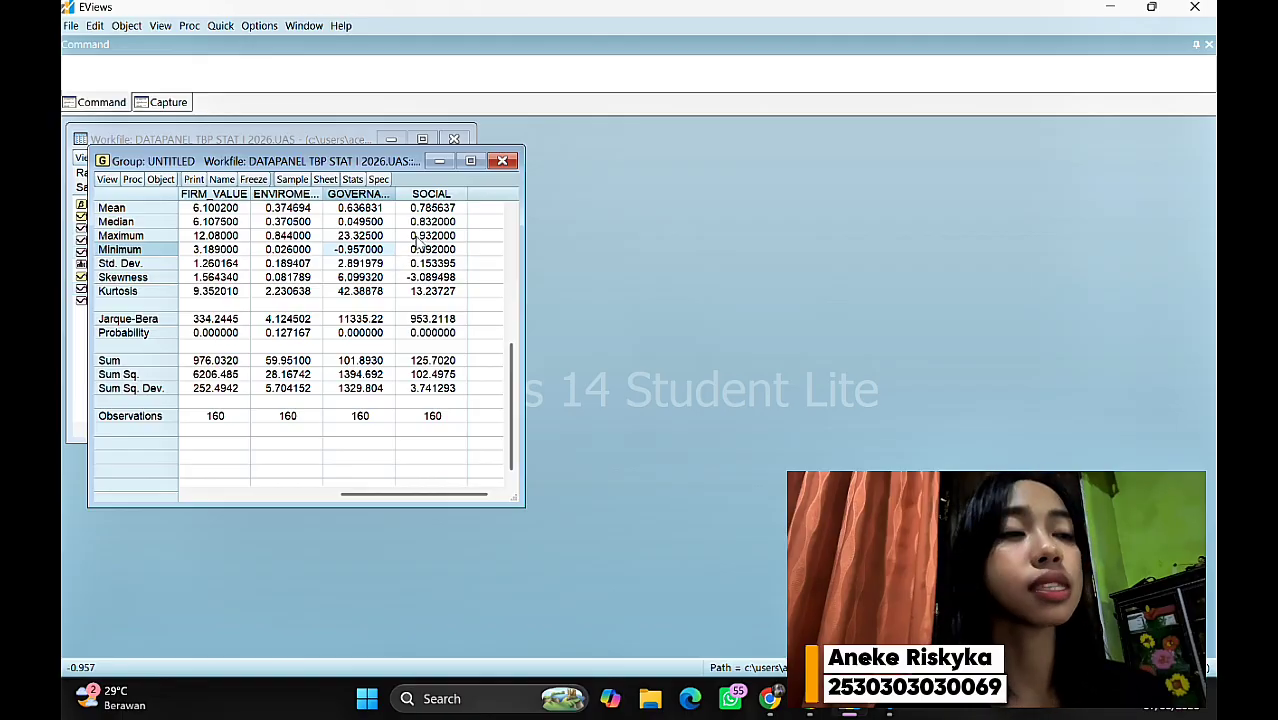
click(464, 209)
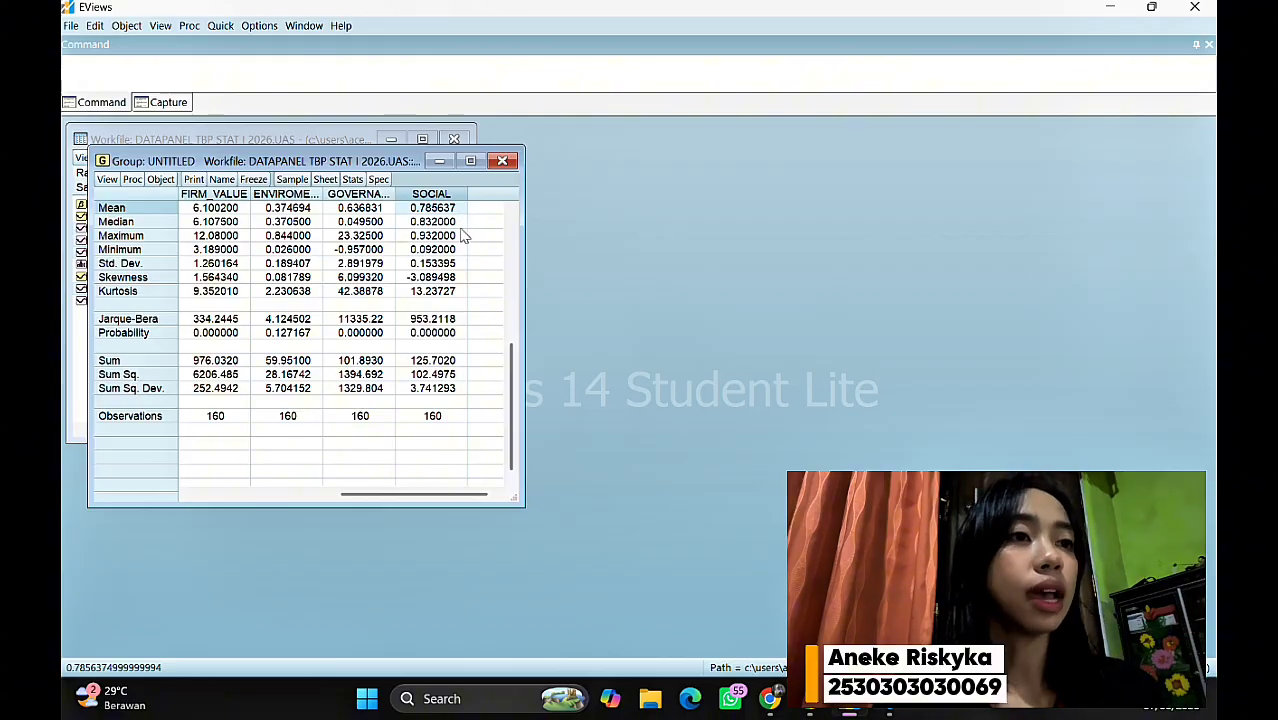
click(464, 236)
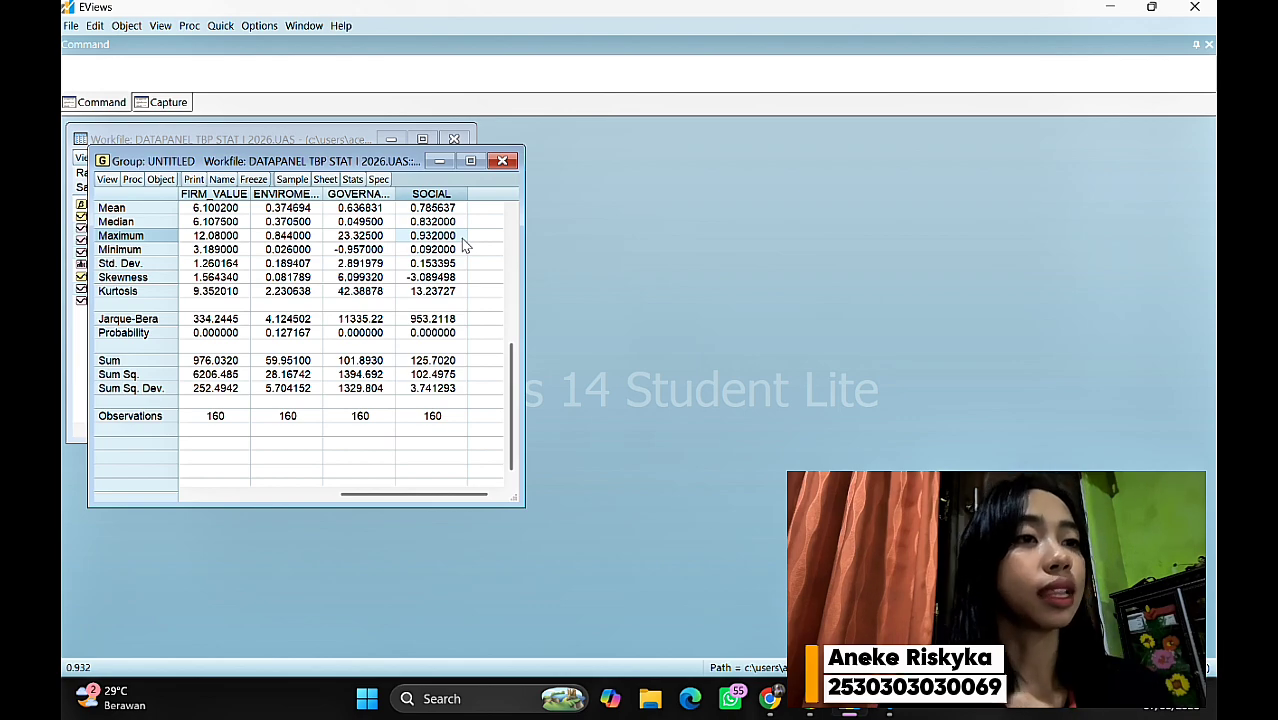
click(464, 251)
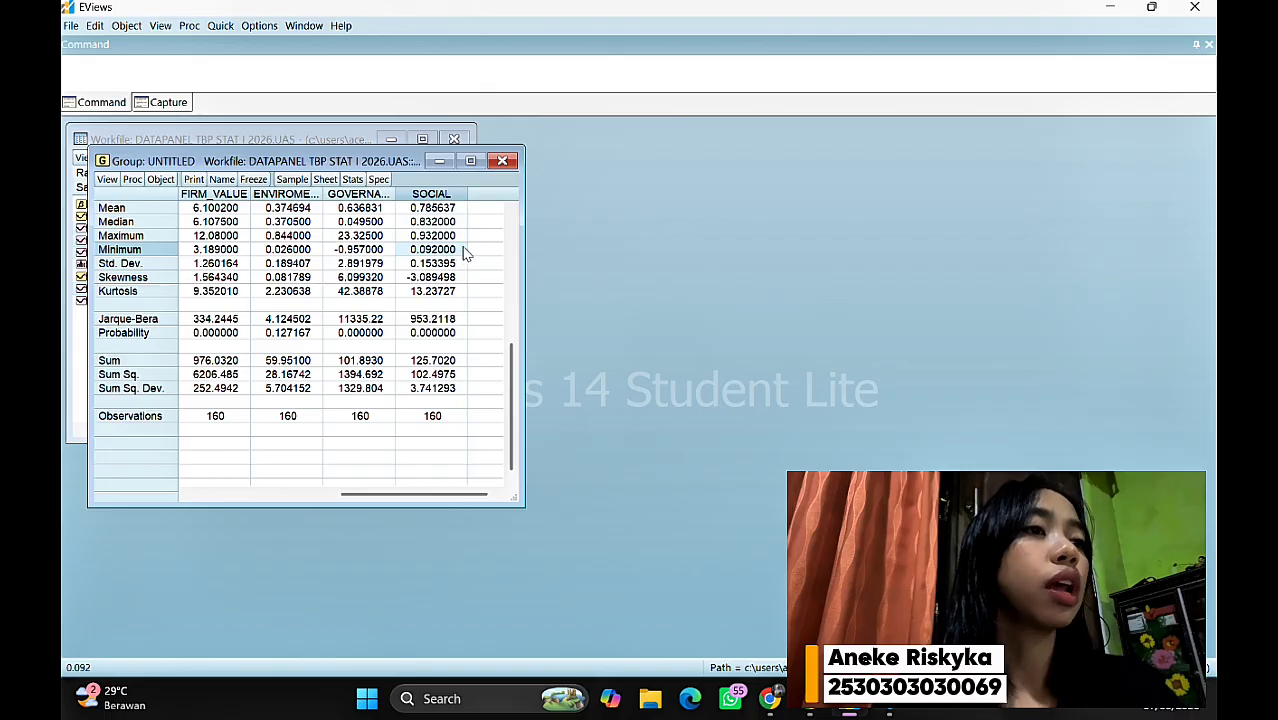
click(505, 162)
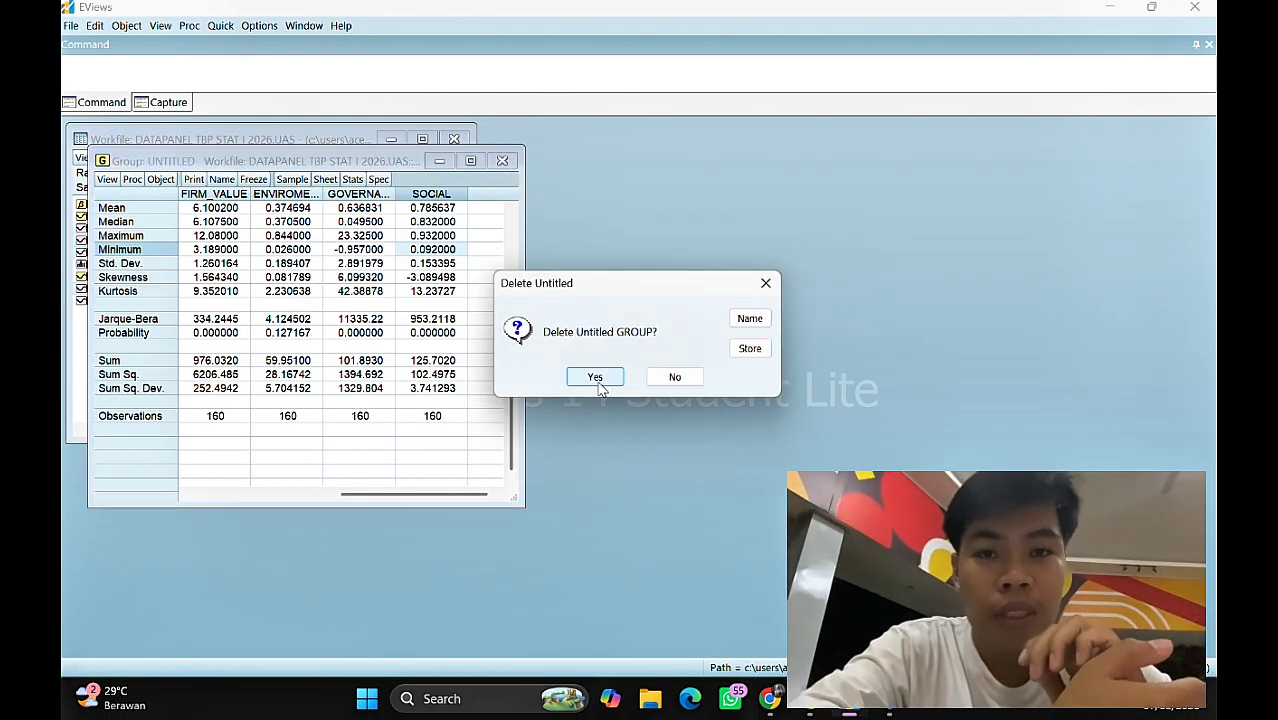
click(595, 377)
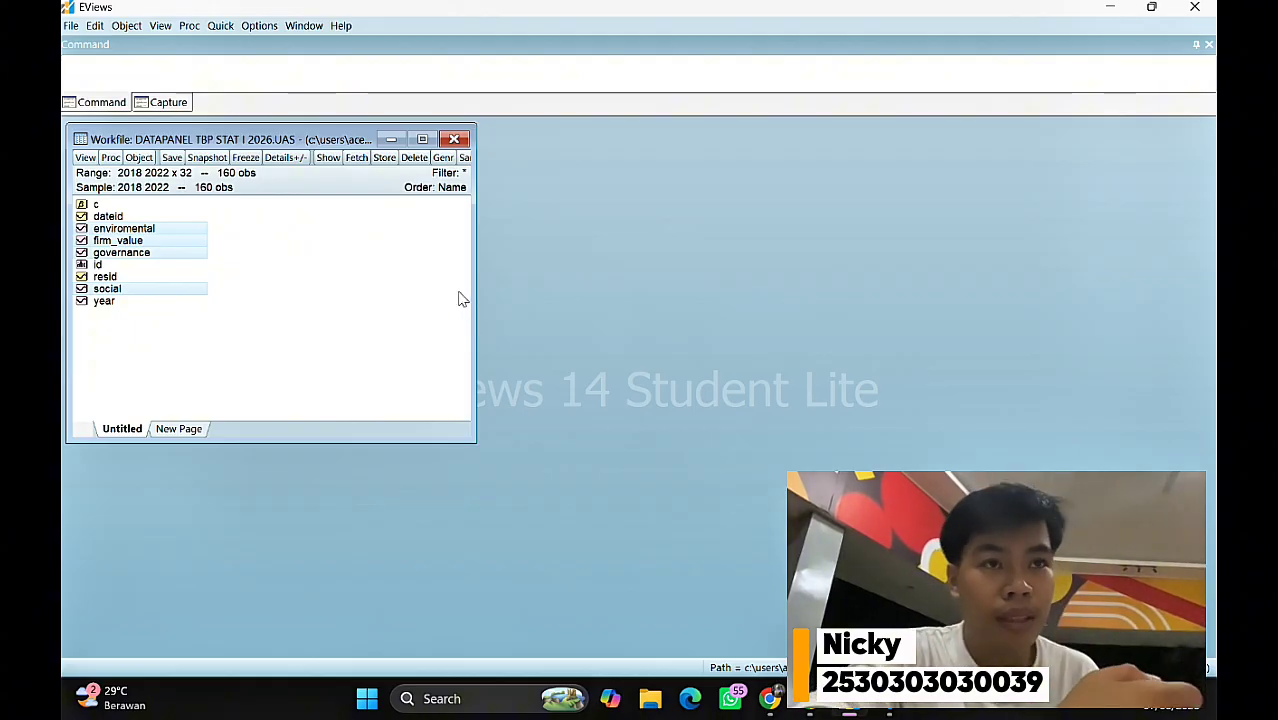
Step: Estimate a least squares equation with firm_value as the dependent variable and enviromental, governance, social and c as regressors, sample 2018 2022
click(150, 242)
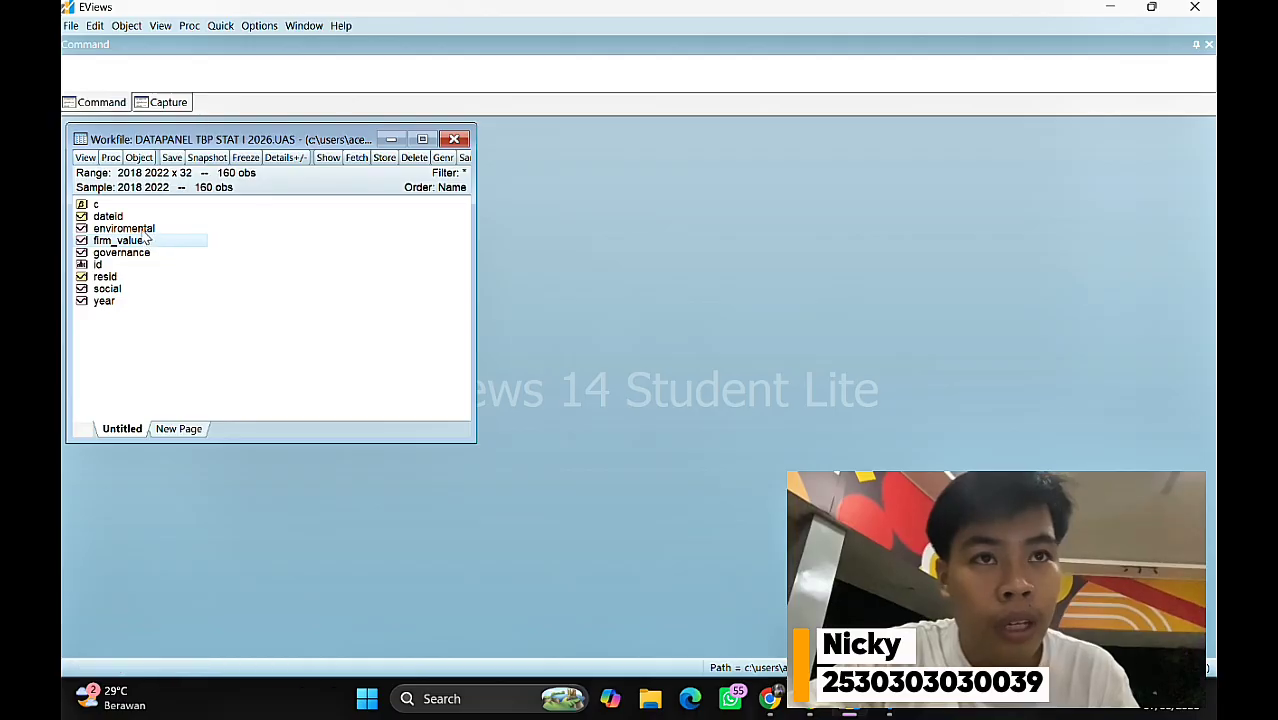
ctrl+click(142, 230)
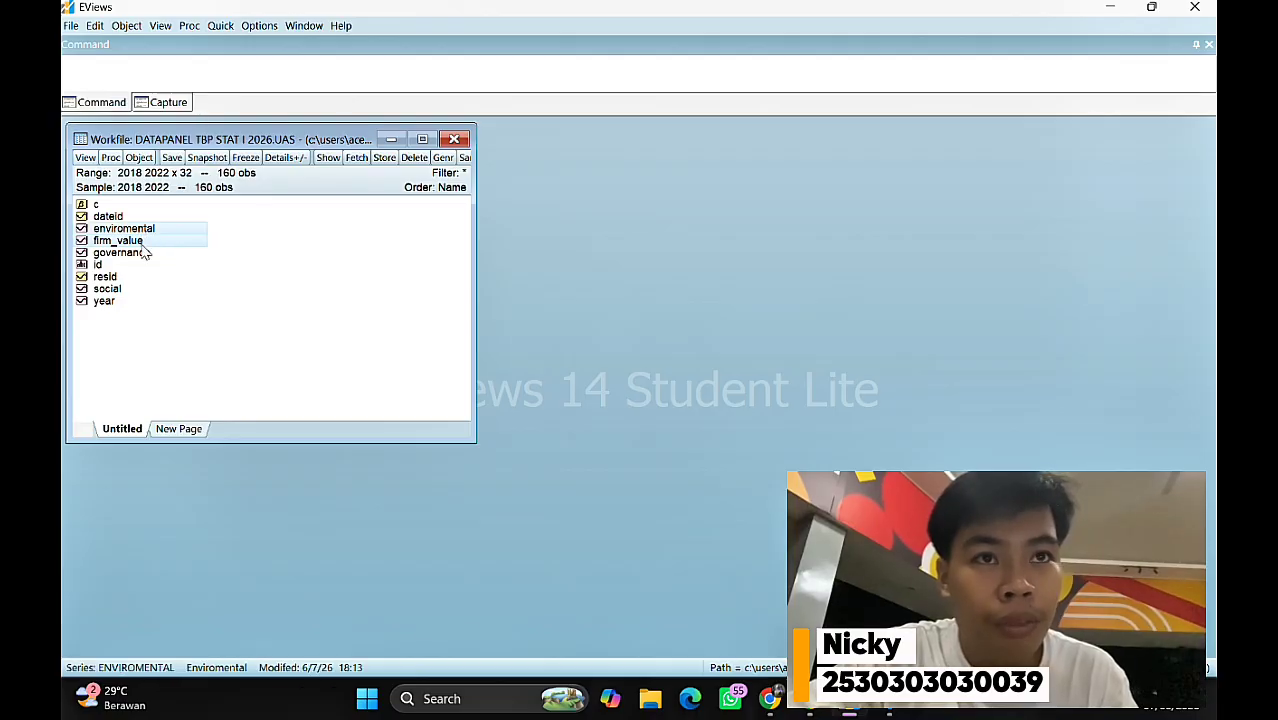
ctrl+click(143, 253)
ctrl+click(138, 290)
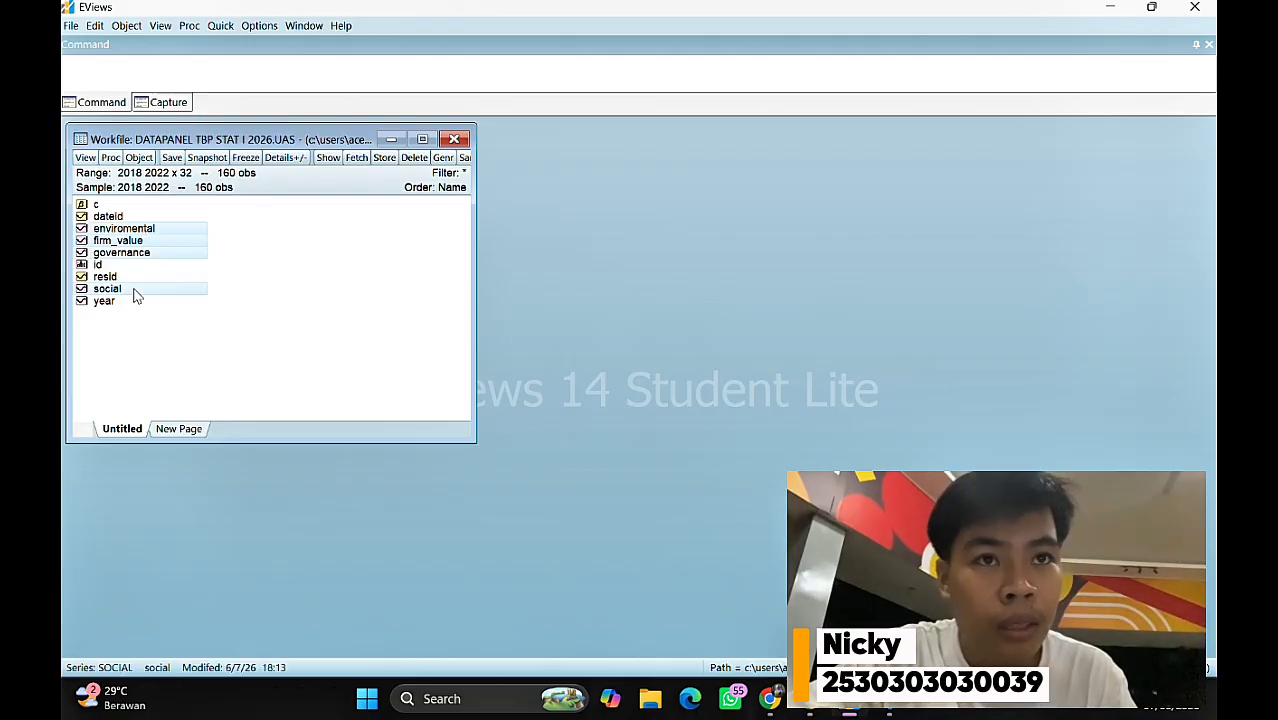
right_click(205, 255)
mouse_move(317, 259)
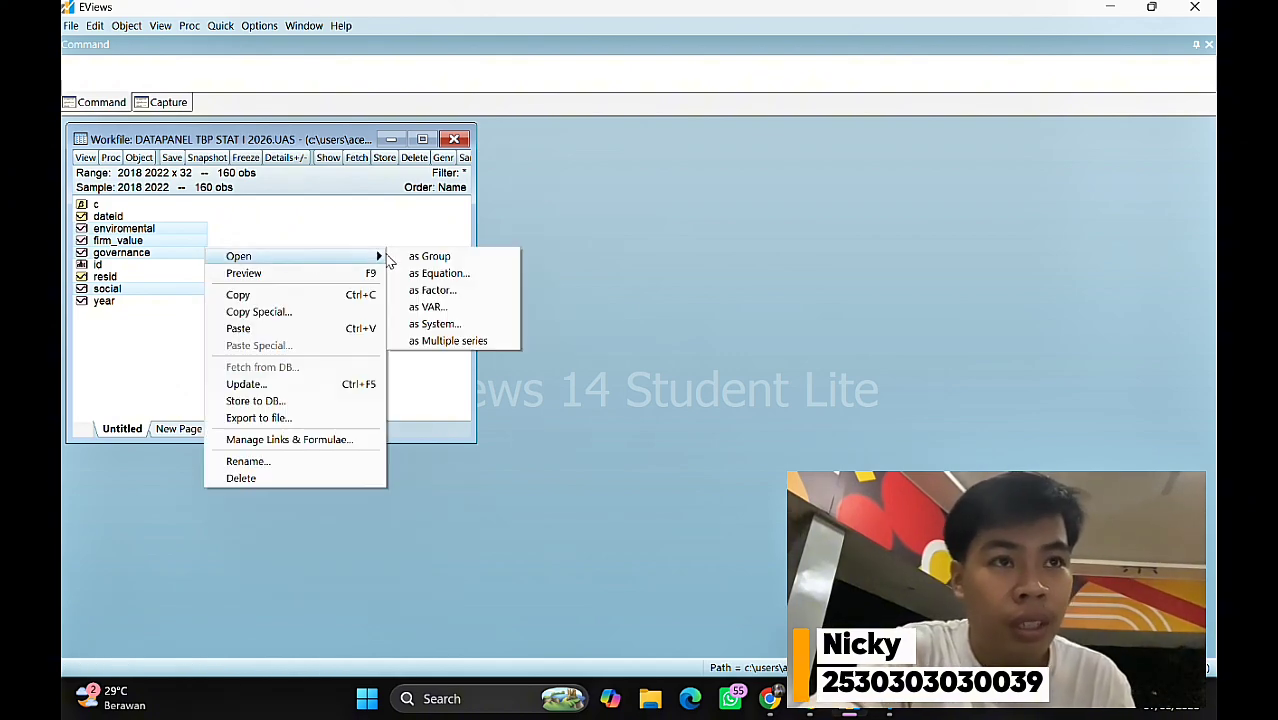
click(430, 273)
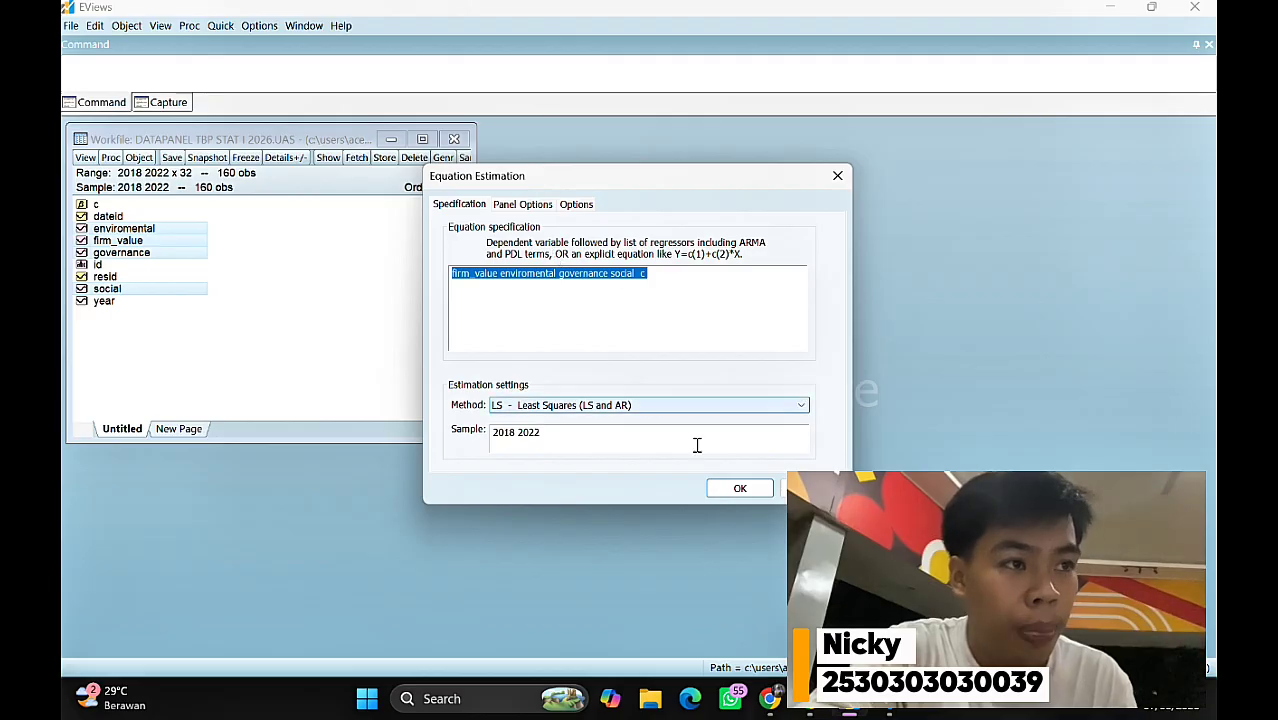
click(734, 490)
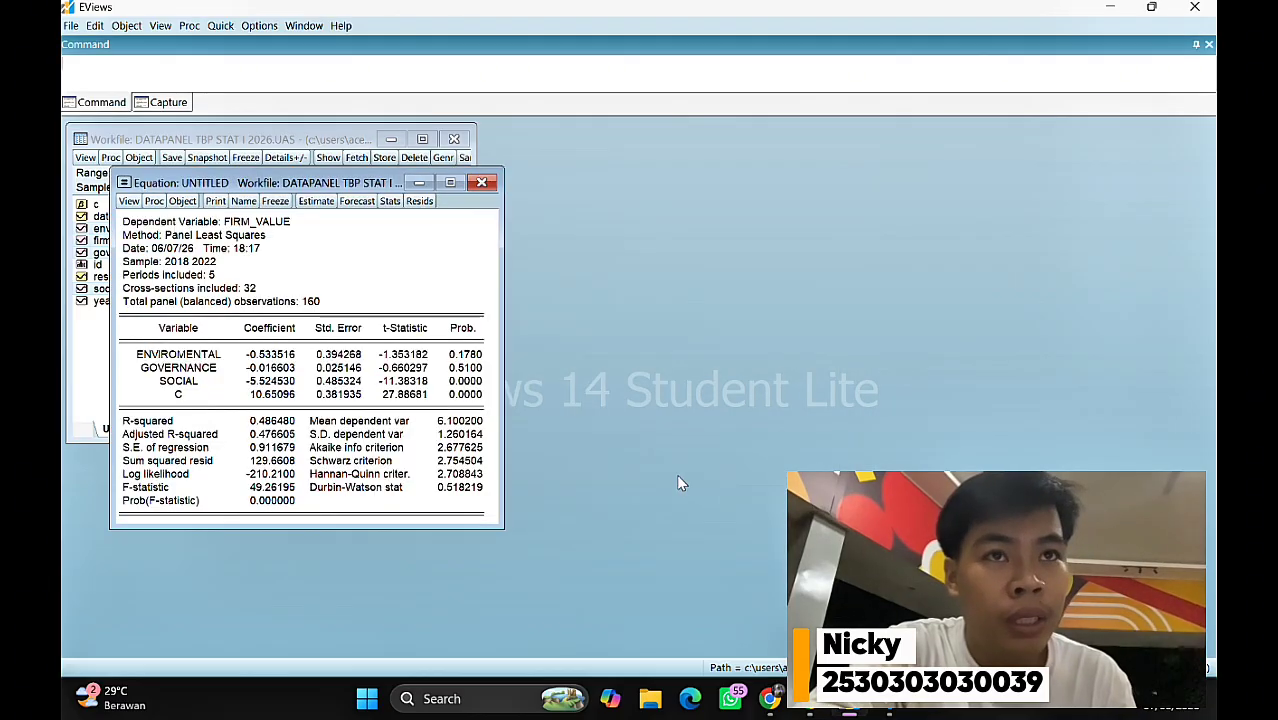
Step: Run the histogram normality test on the equation's residuals in a widened window, and close the untitled equation without keeping it
click(129, 201)
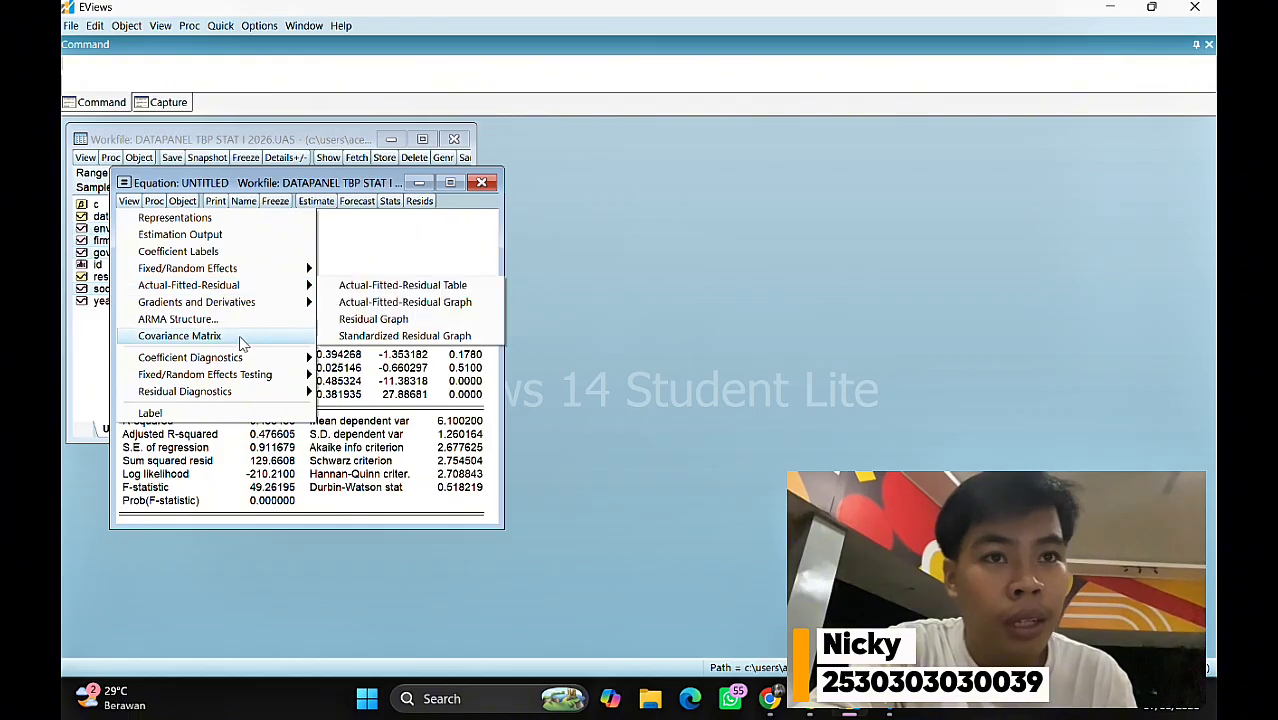
mouse_move(268, 394)
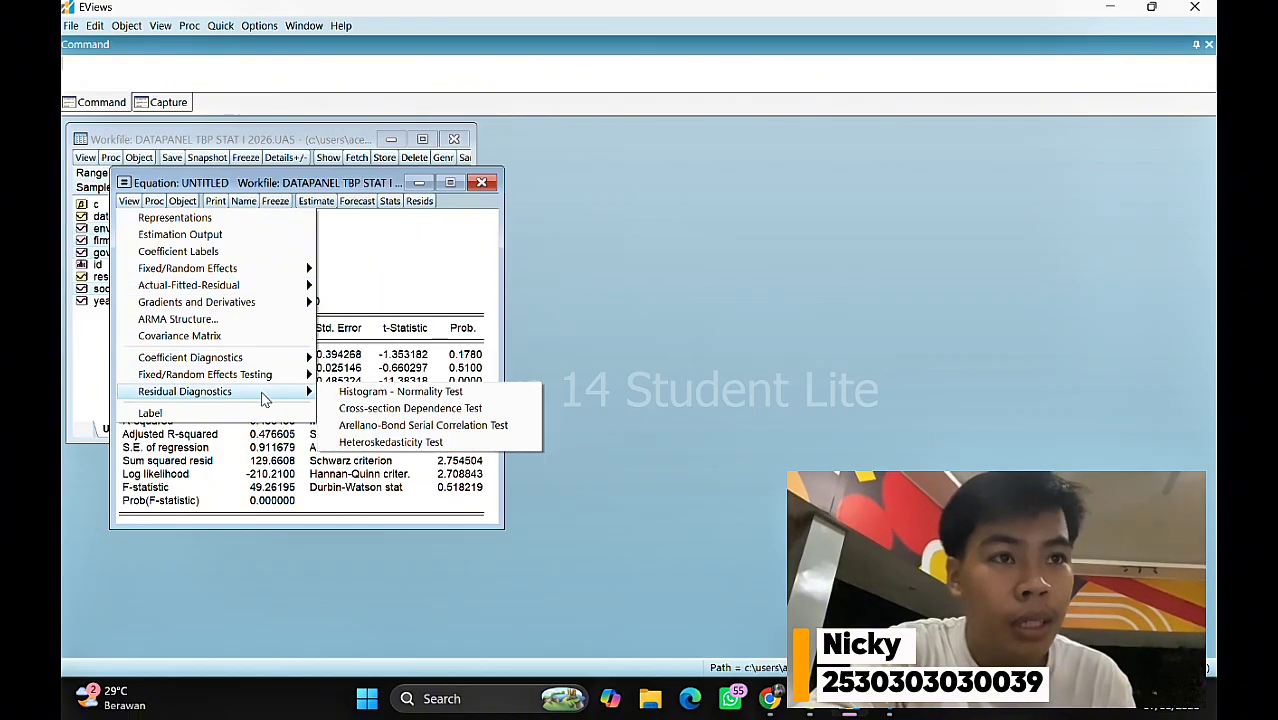
click(350, 393)
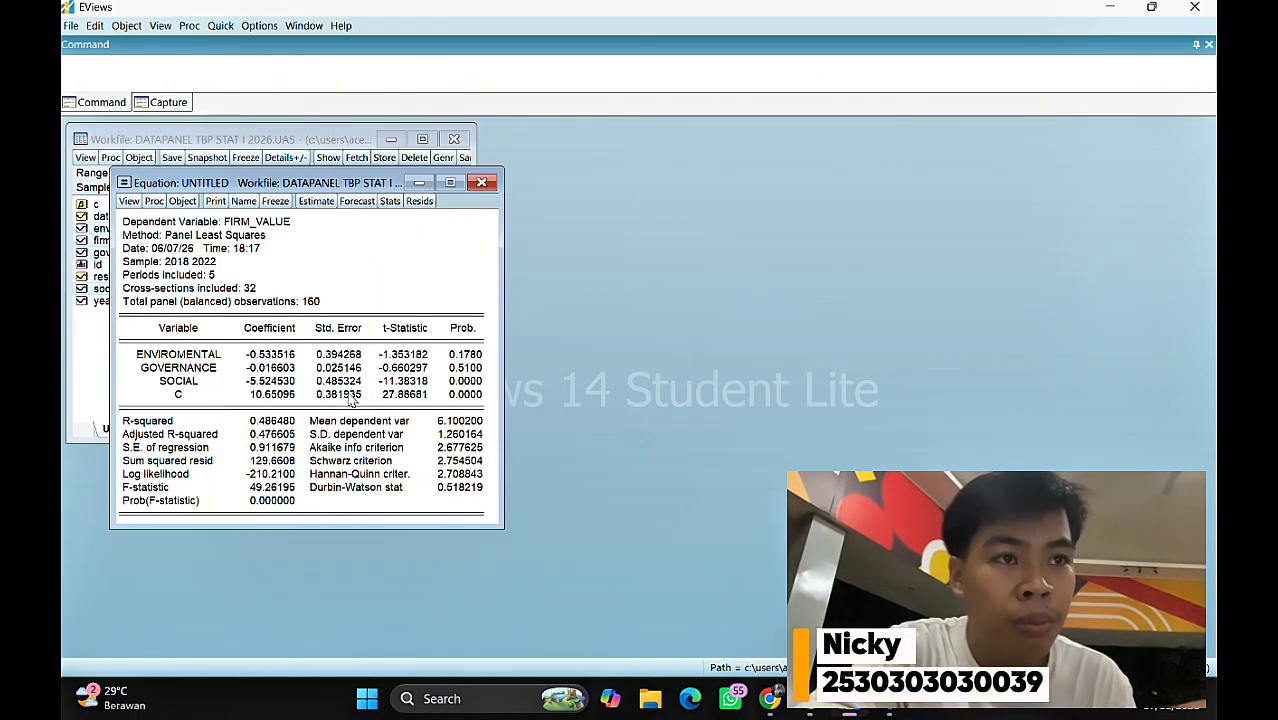
drag(506, 319, 712, 309)
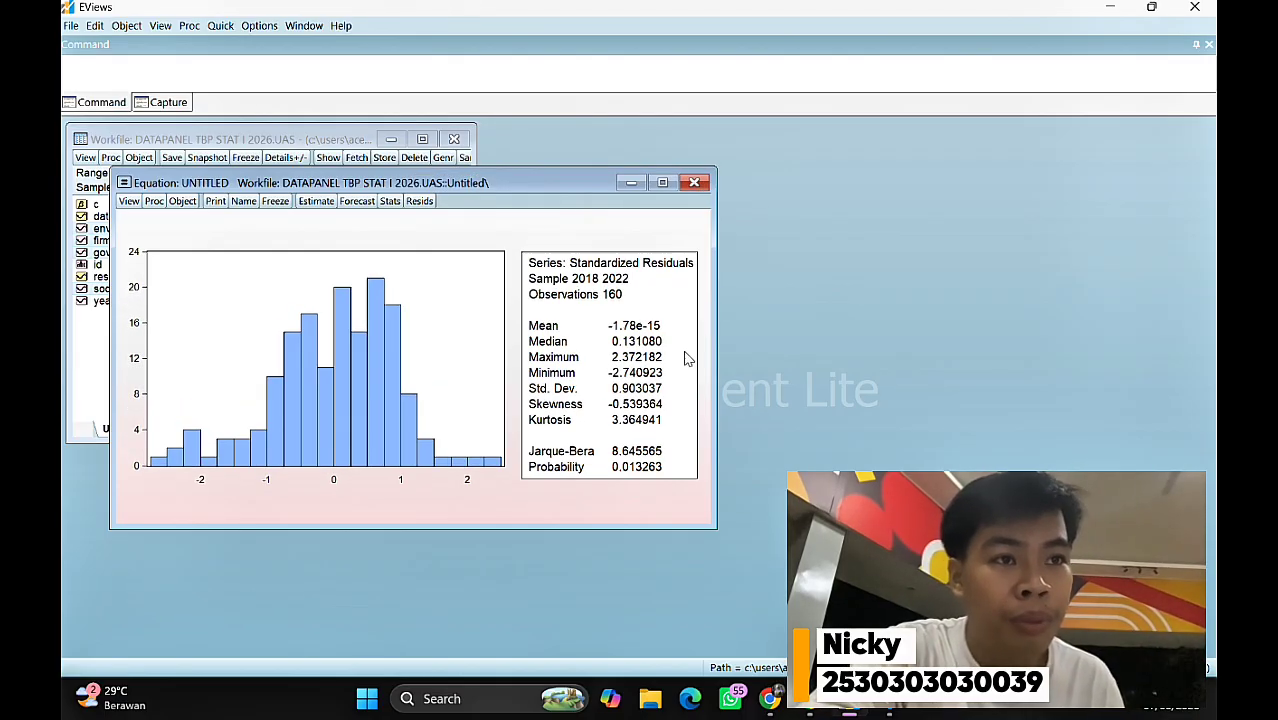
click(649, 468)
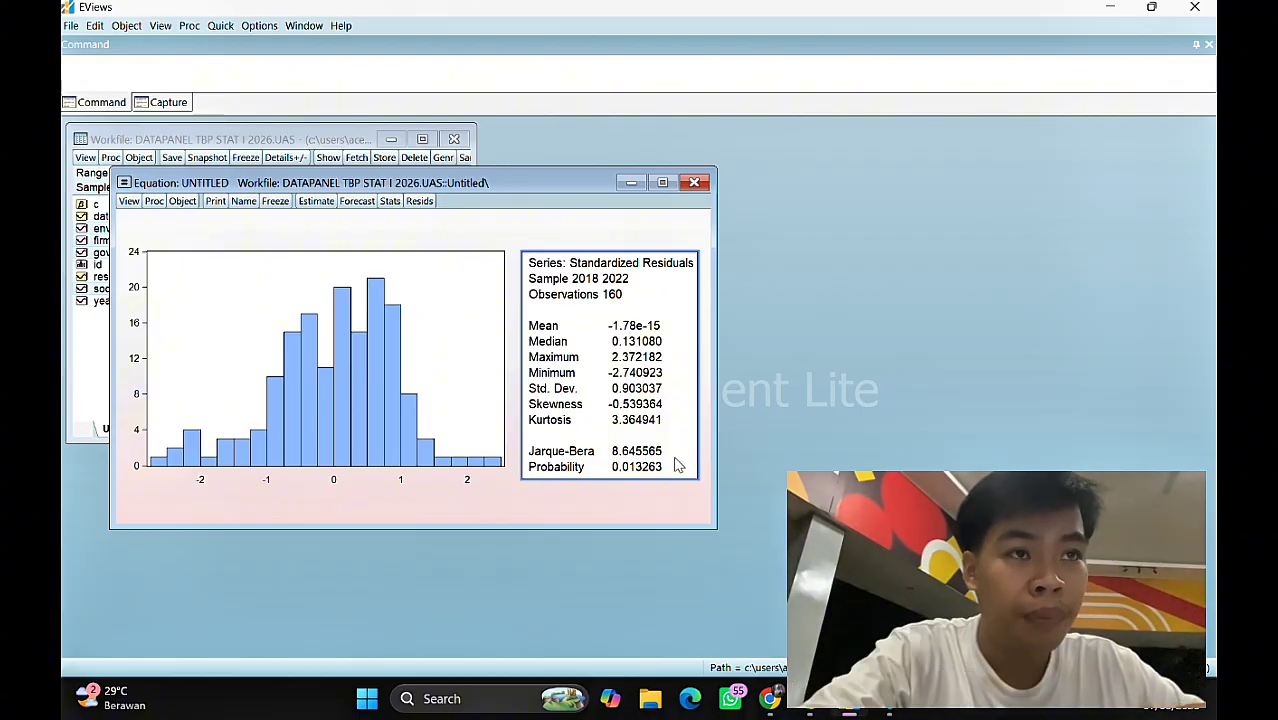
click(695, 183)
click(592, 377)
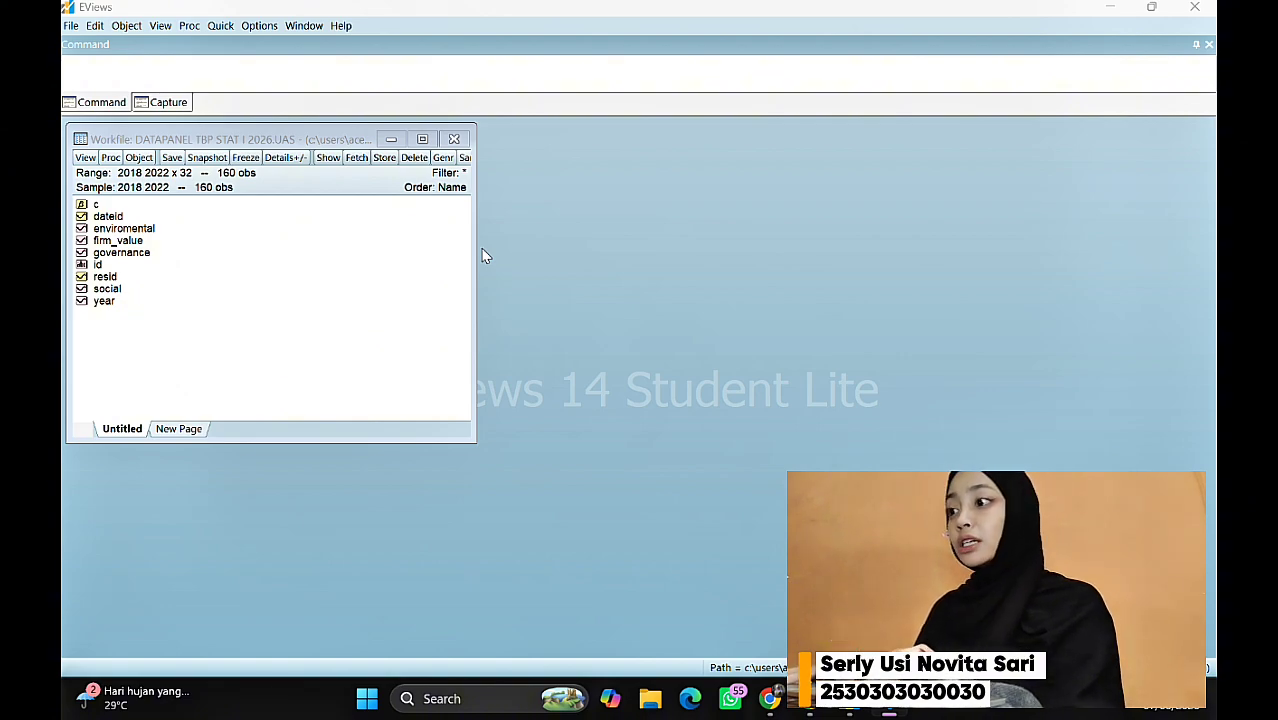
Step: Specify a least squares equation with firm_value as the dependent variable and c, enviromental, governance and social as regressors, sample 2018 2022
click(220, 25)
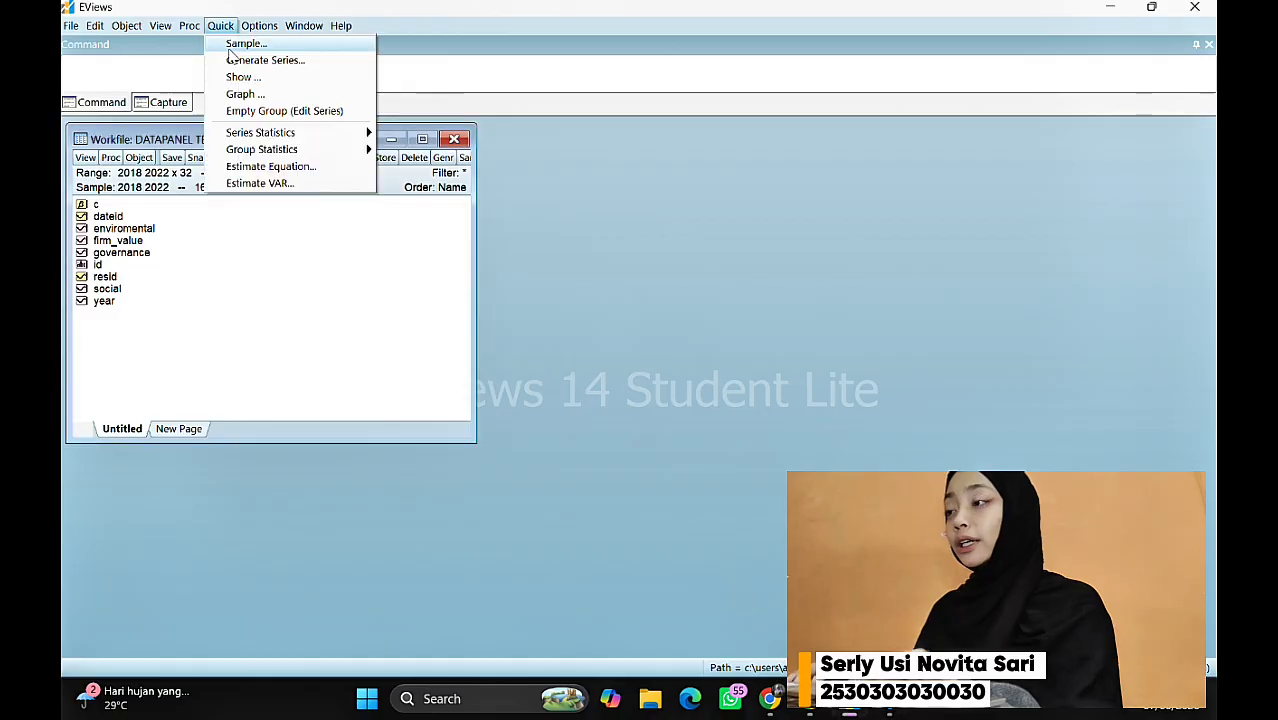
click(295, 170)
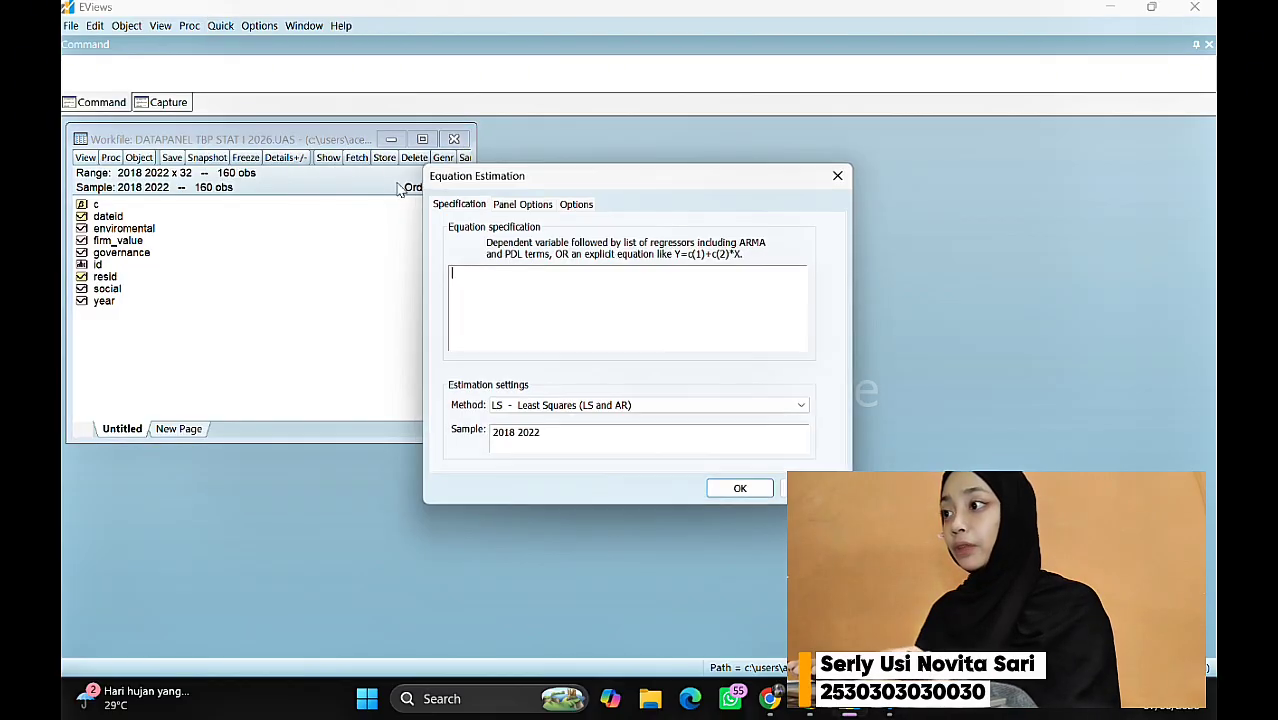
text(fi)
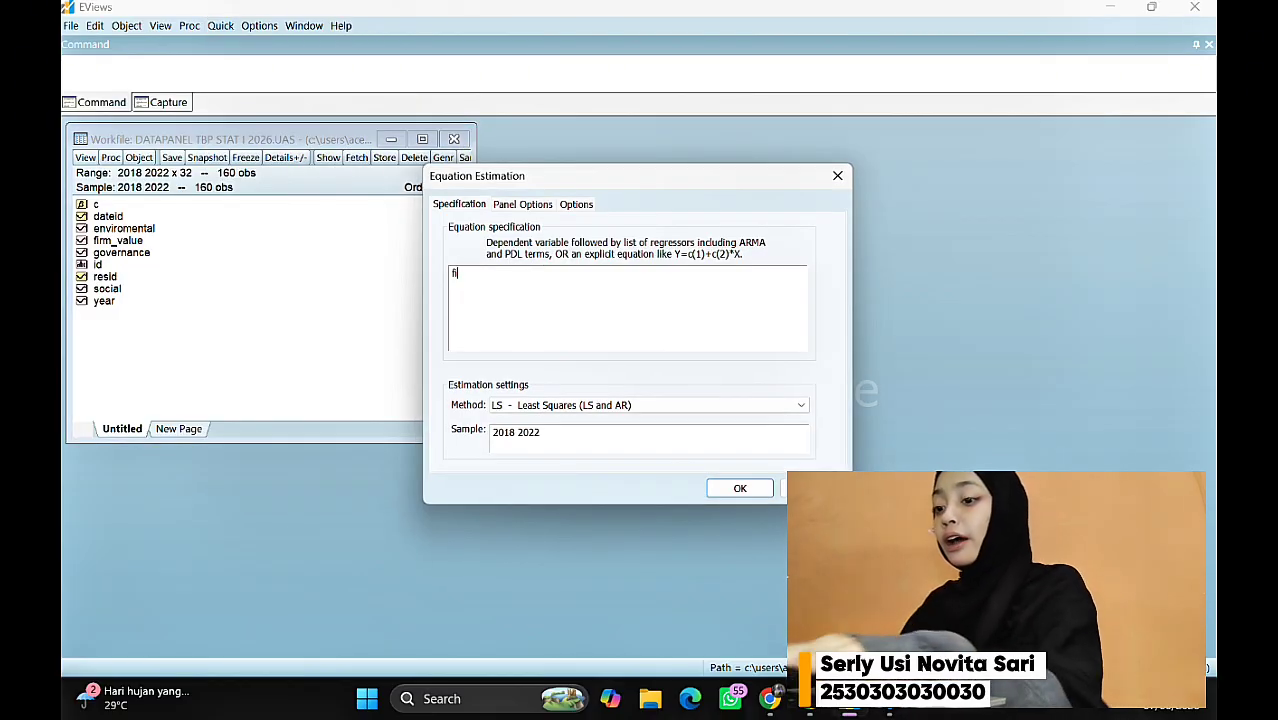
text(rm_value)
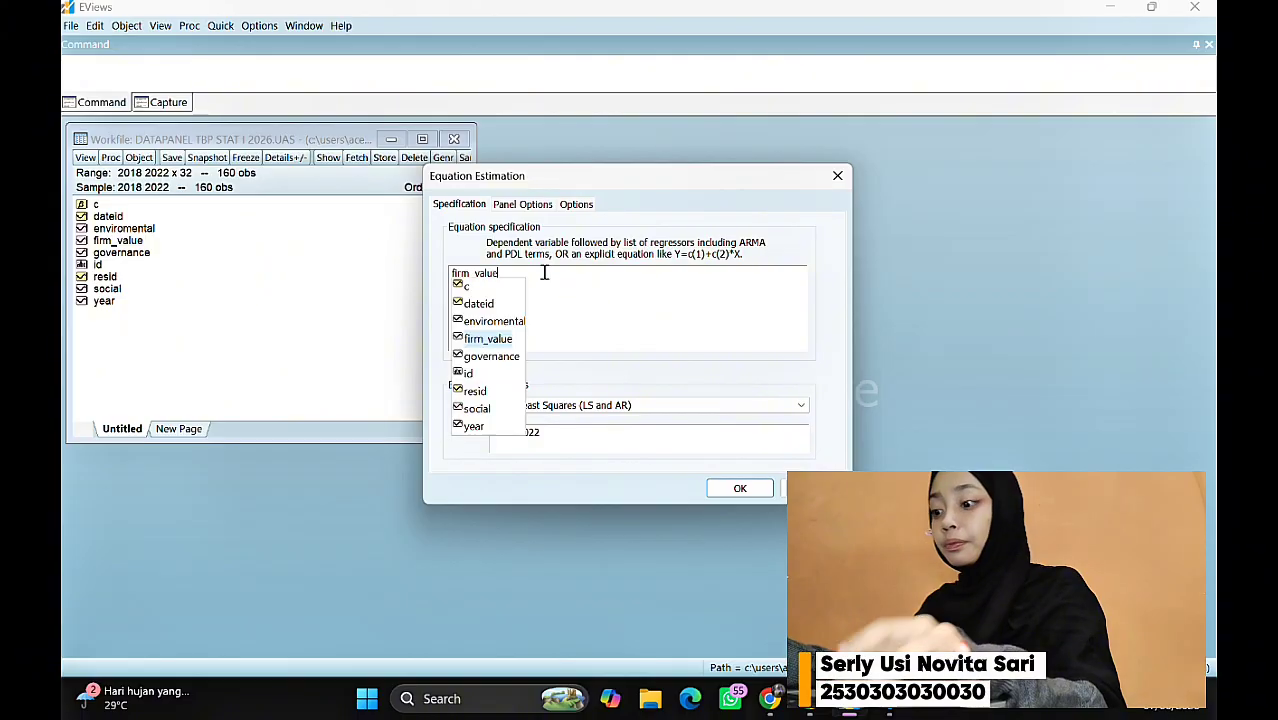
text( c env)
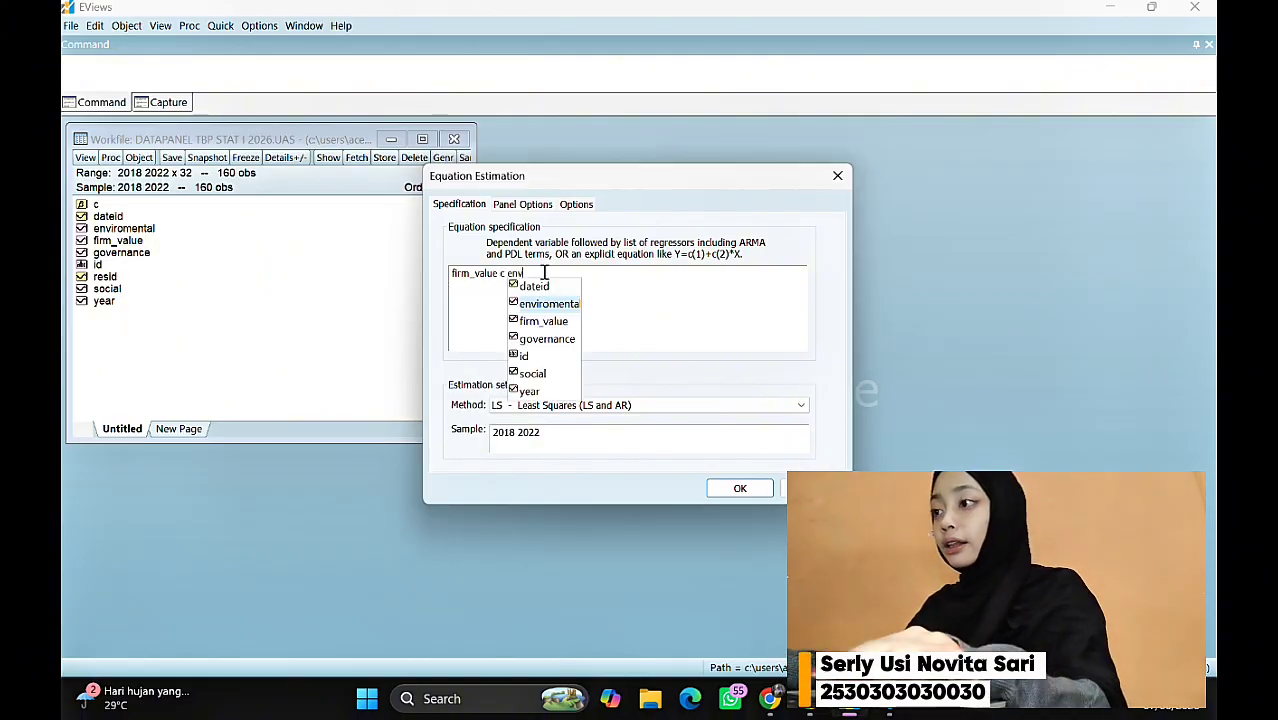
key(Return)
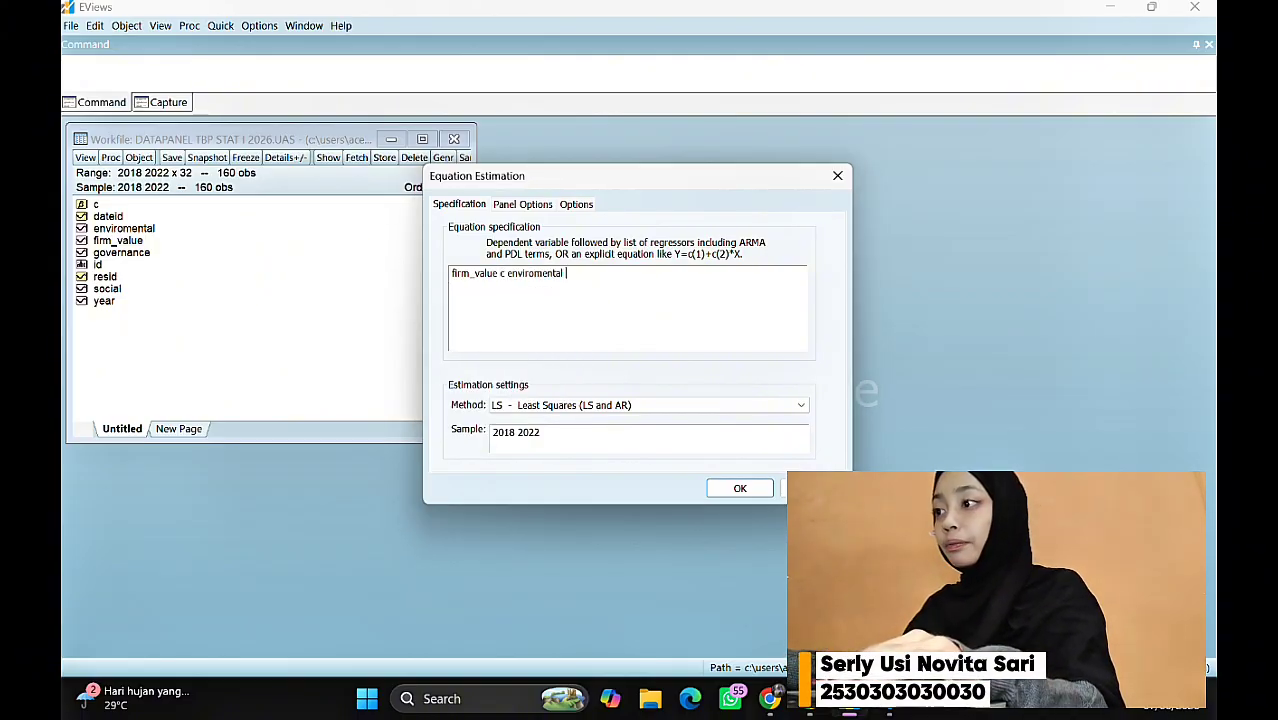
text(gover)
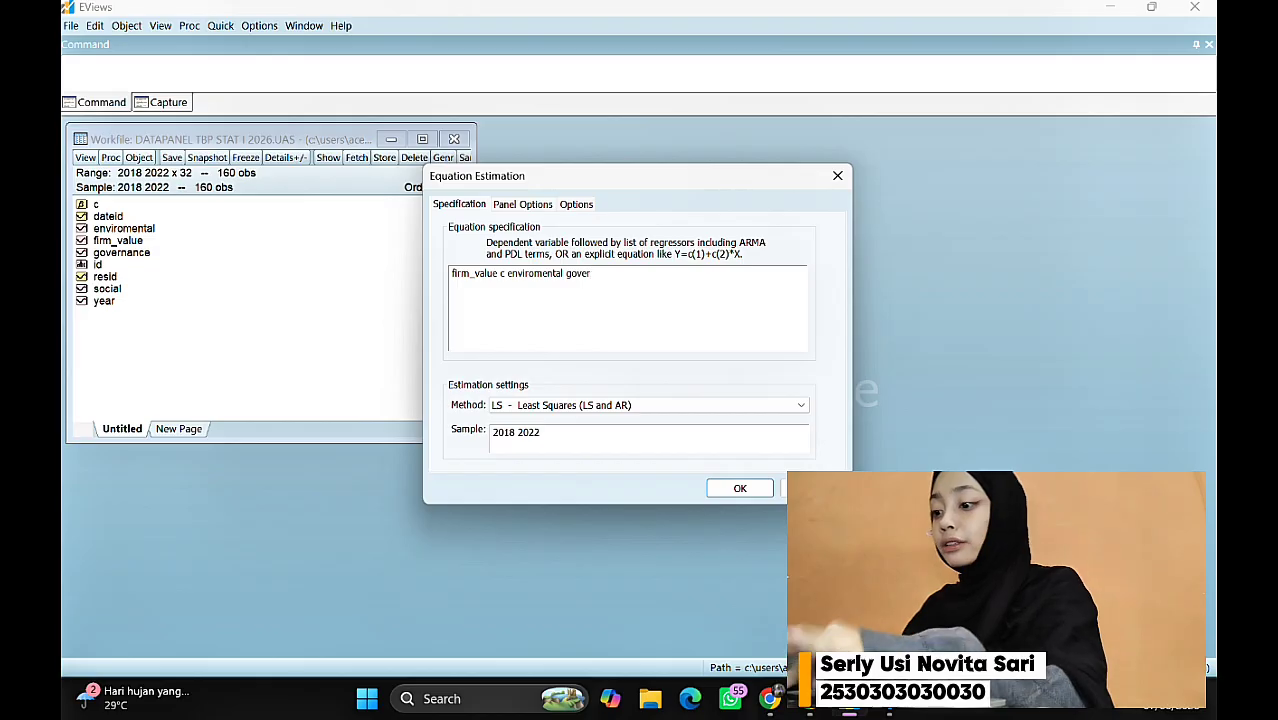
text(nance)
key(Return)
text(so)
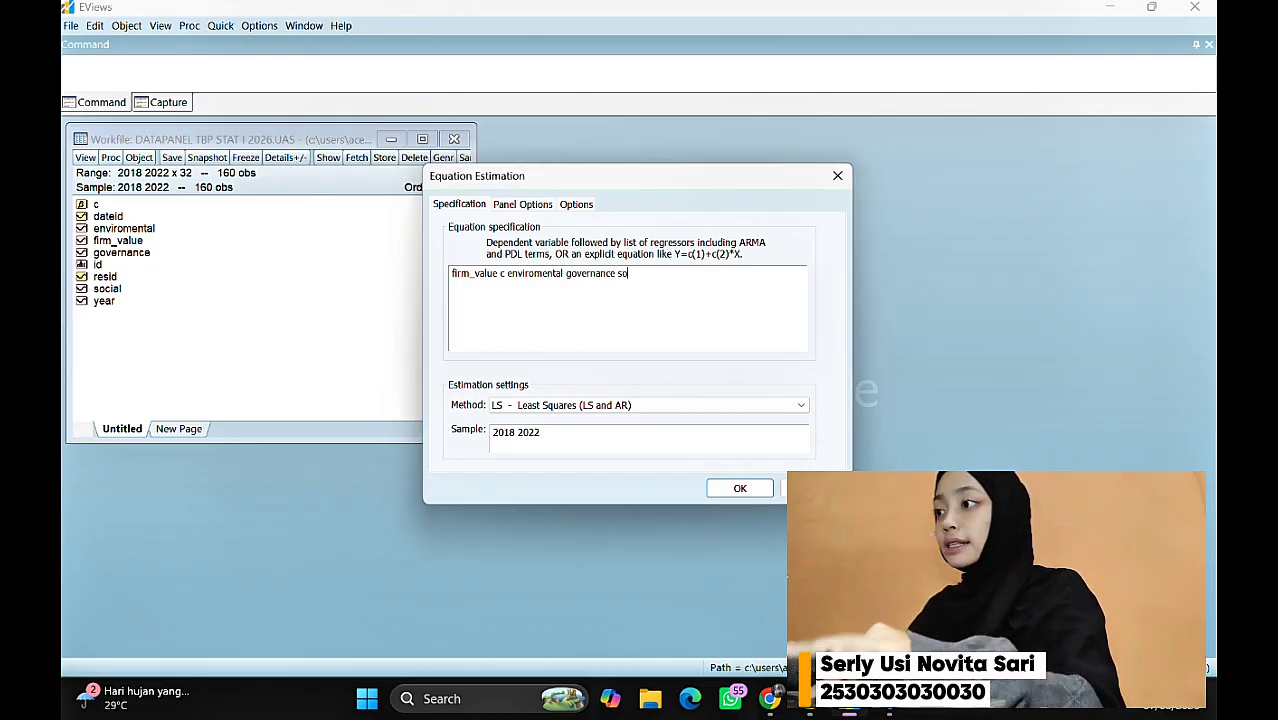
text(c)
text(i)
key(Return)
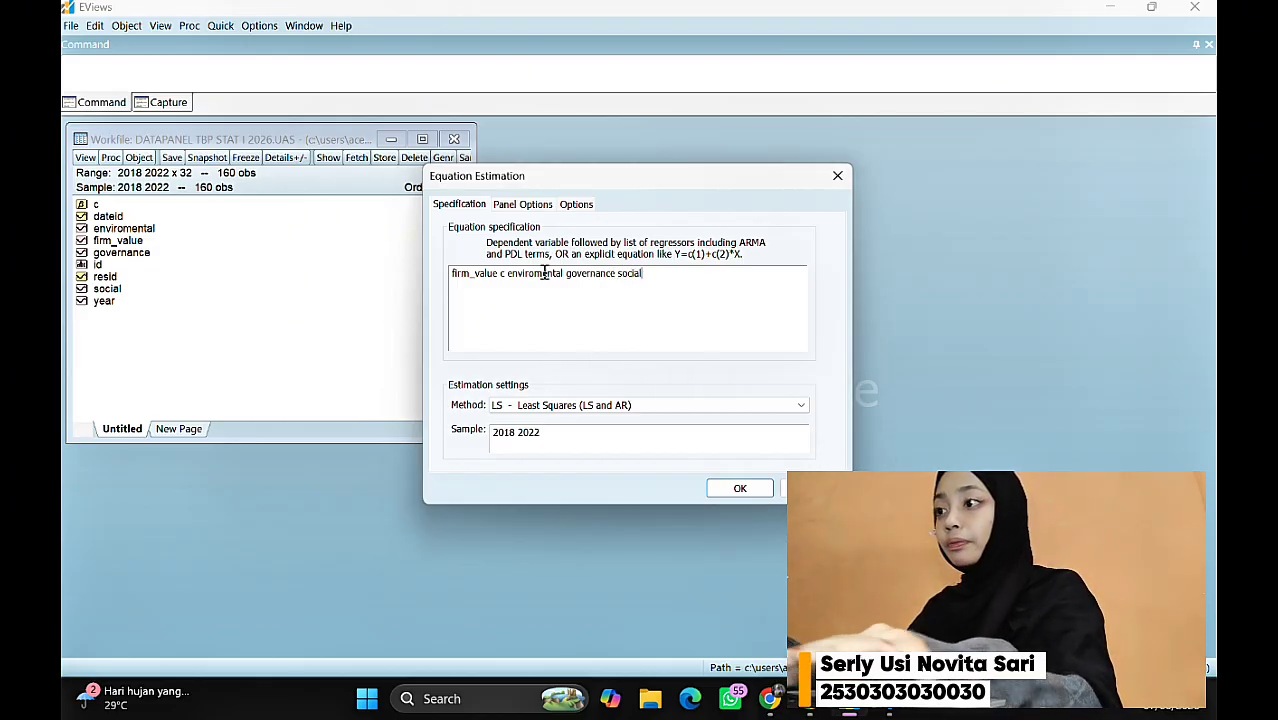
Step: Set the cross-section effects specification to Fixed, leaving the period effects at None, and estimate the equation
click(528, 205)
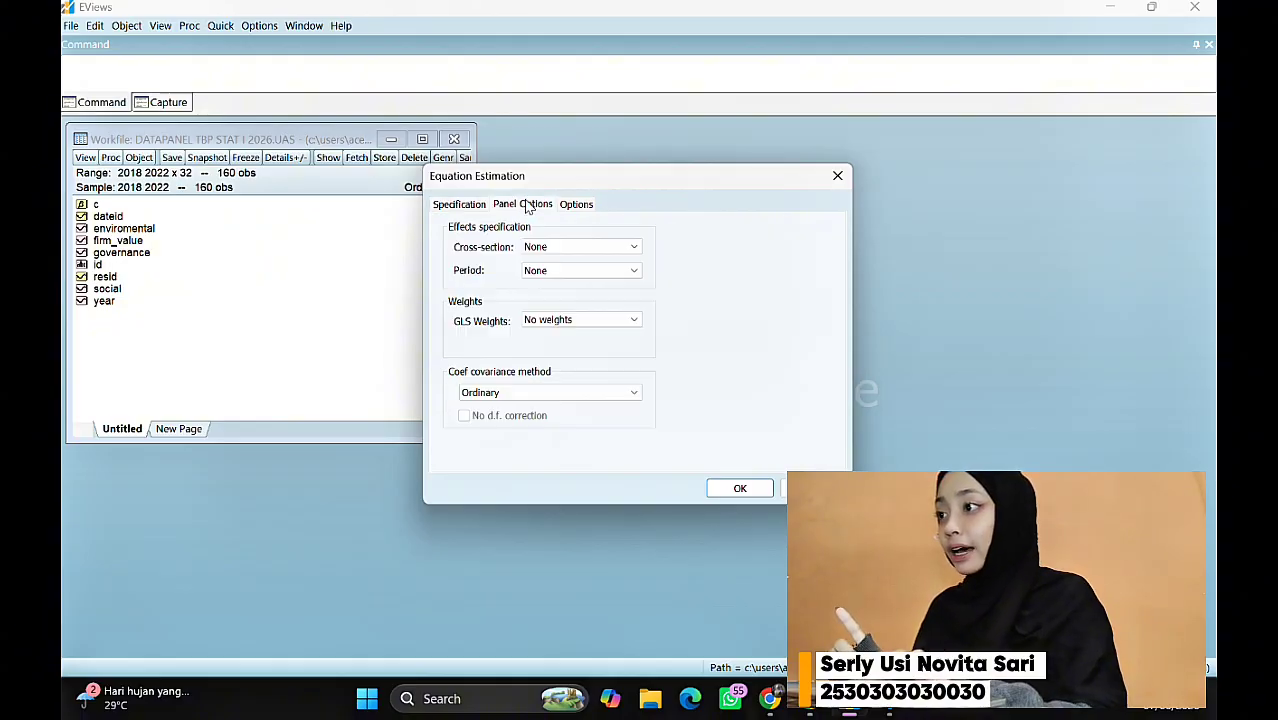
click(555, 248)
click(559, 260)
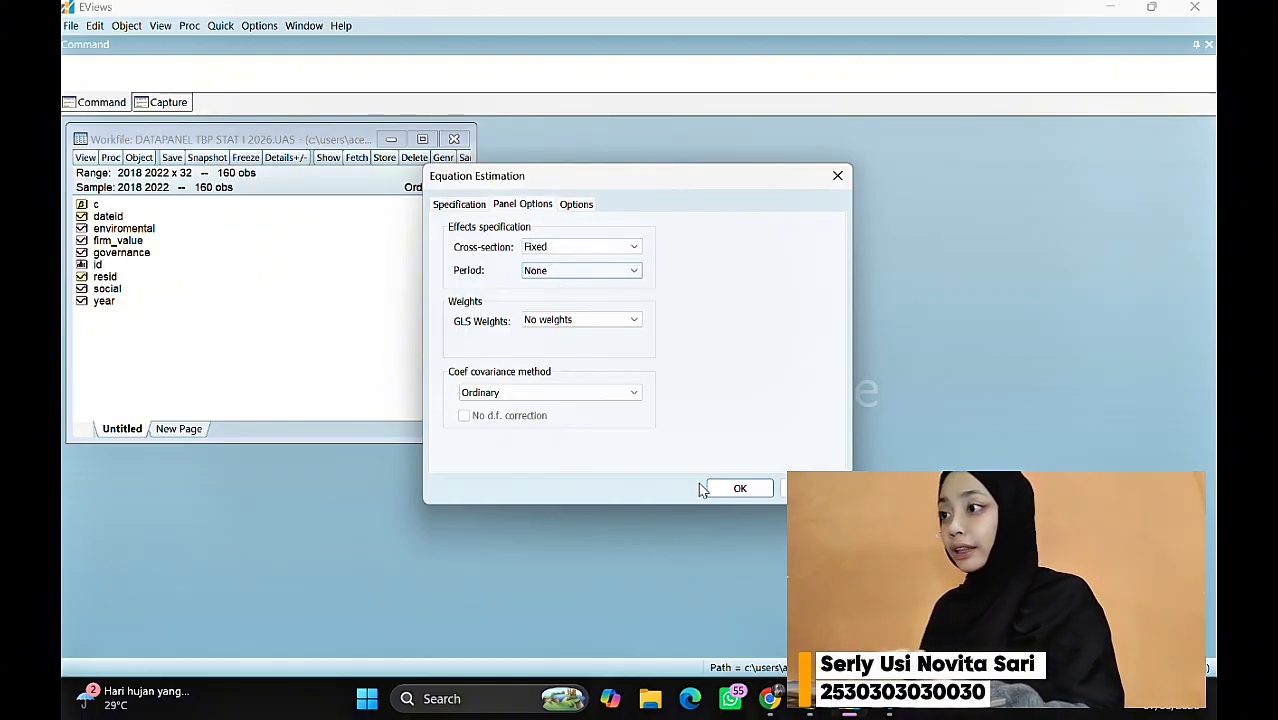
click(736, 487)
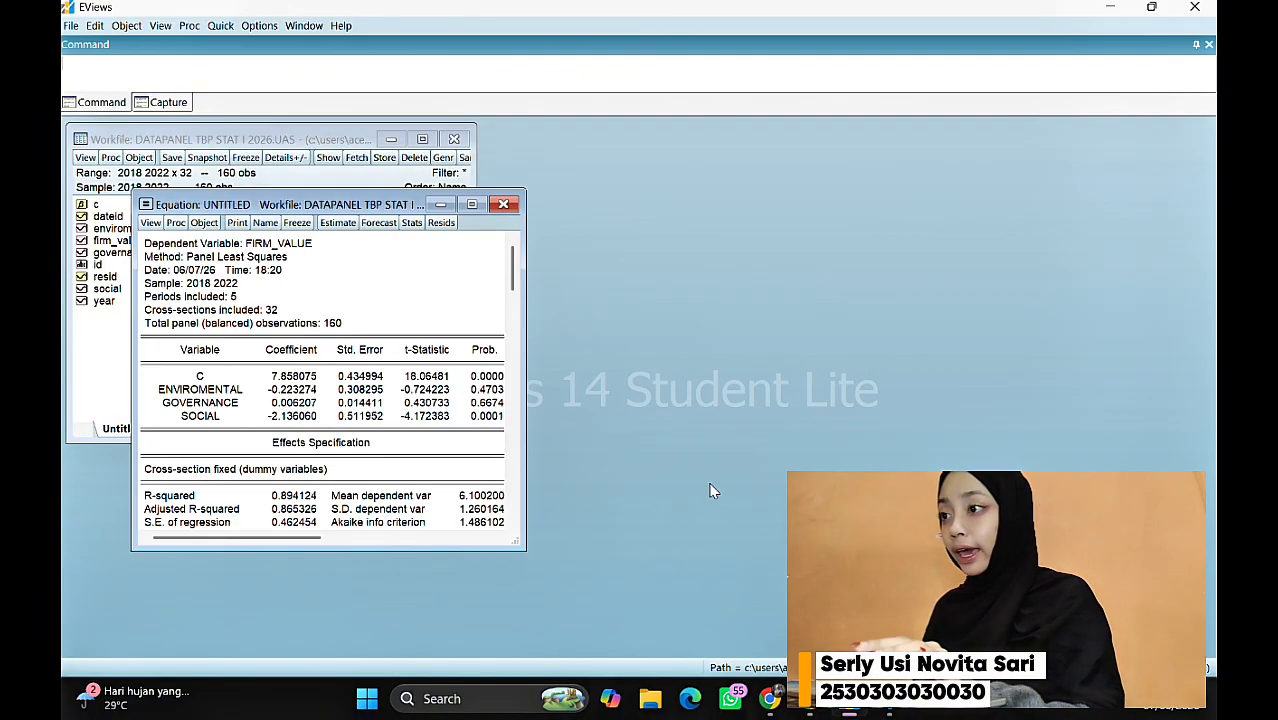
Step: Run the Redundant Fixed Effects - Likelihood Ratio test in a widened equation window and examine the Cross-section F probability
click(148, 222)
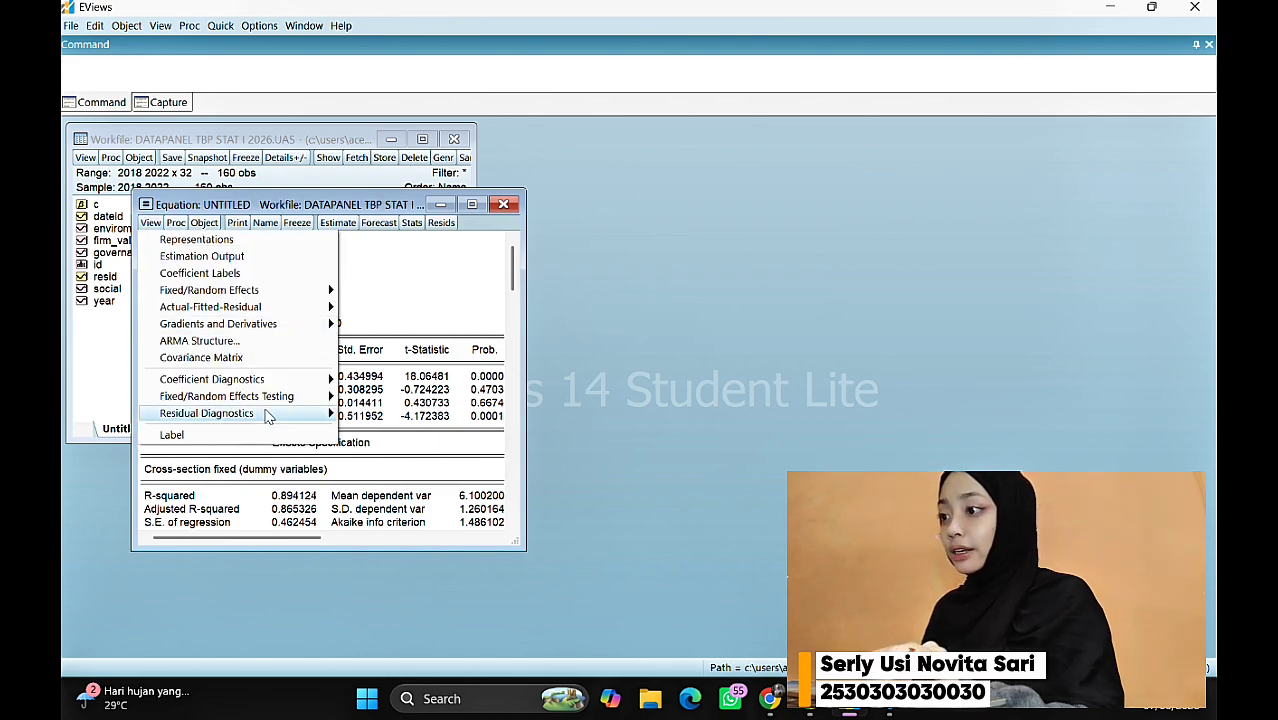
mouse_move(268, 398)
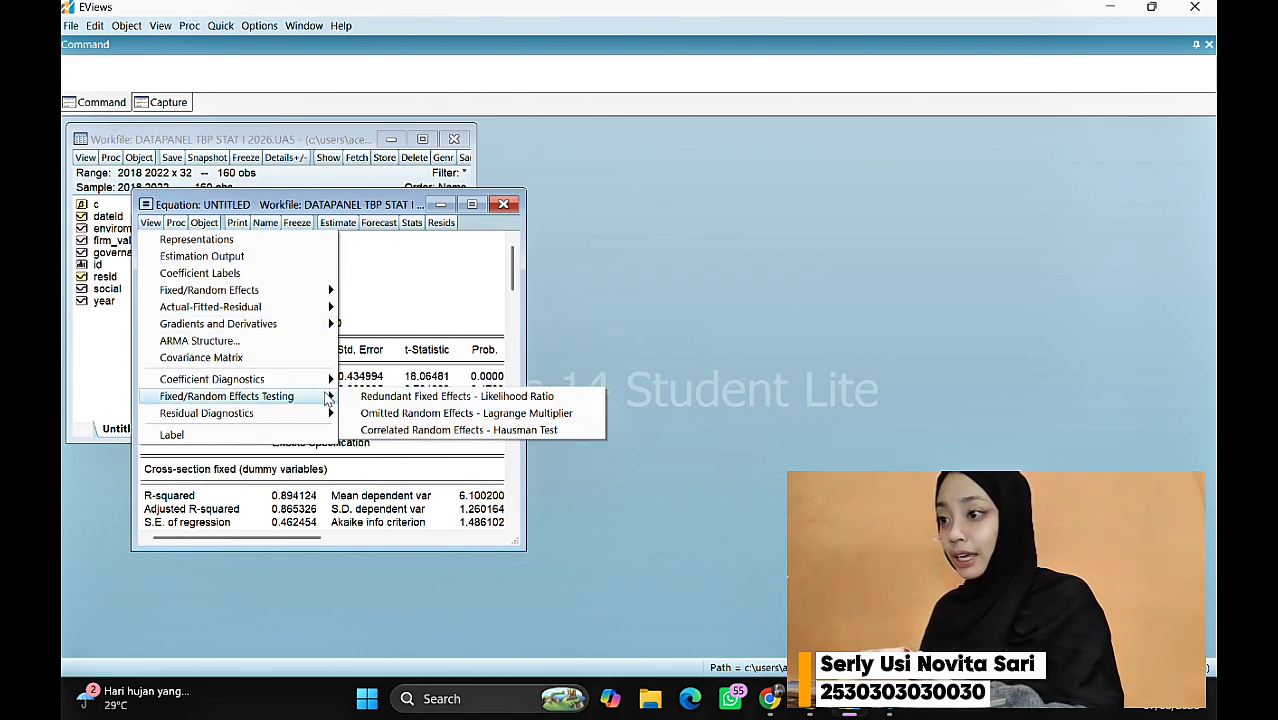
click(376, 400)
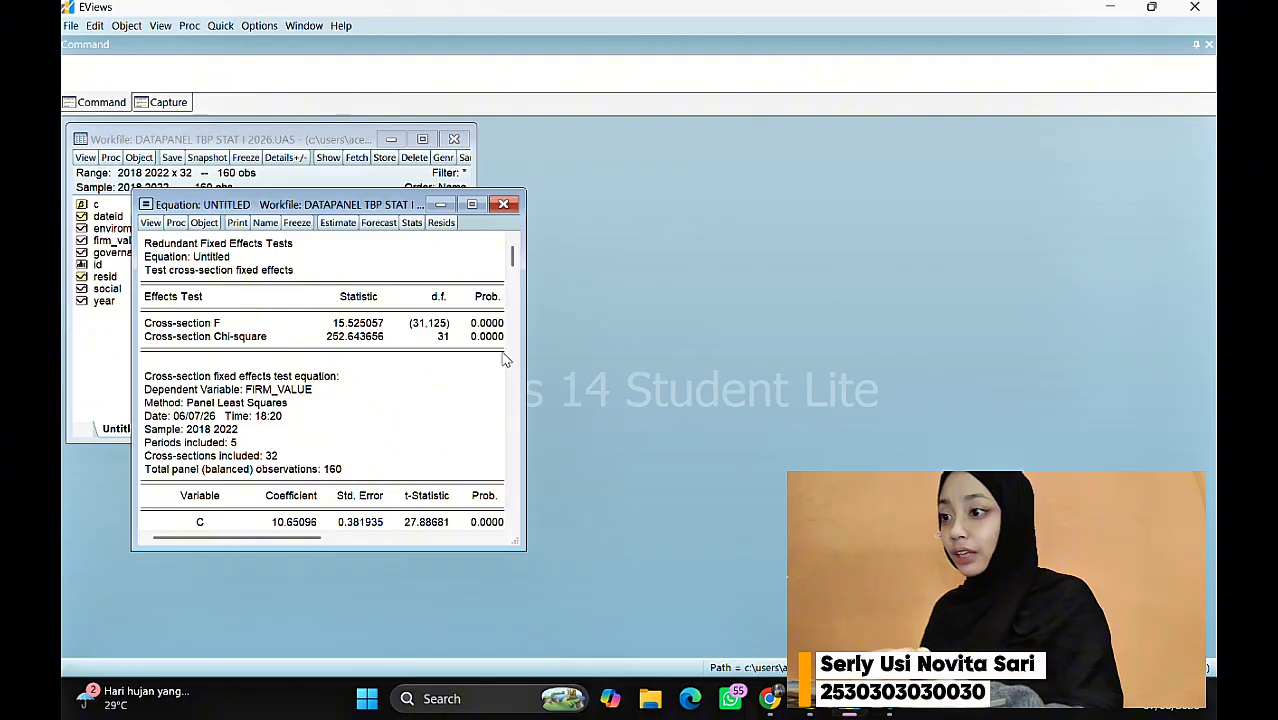
drag(525, 347, 745, 352)
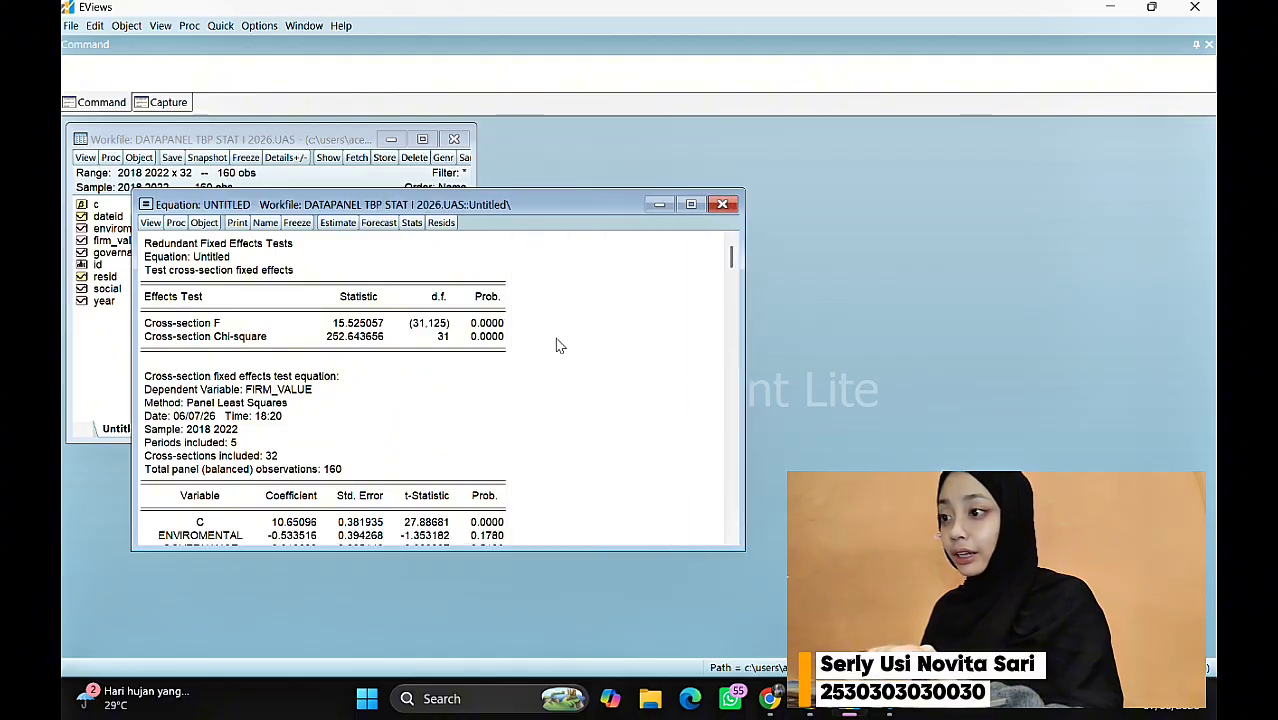
click(490, 324)
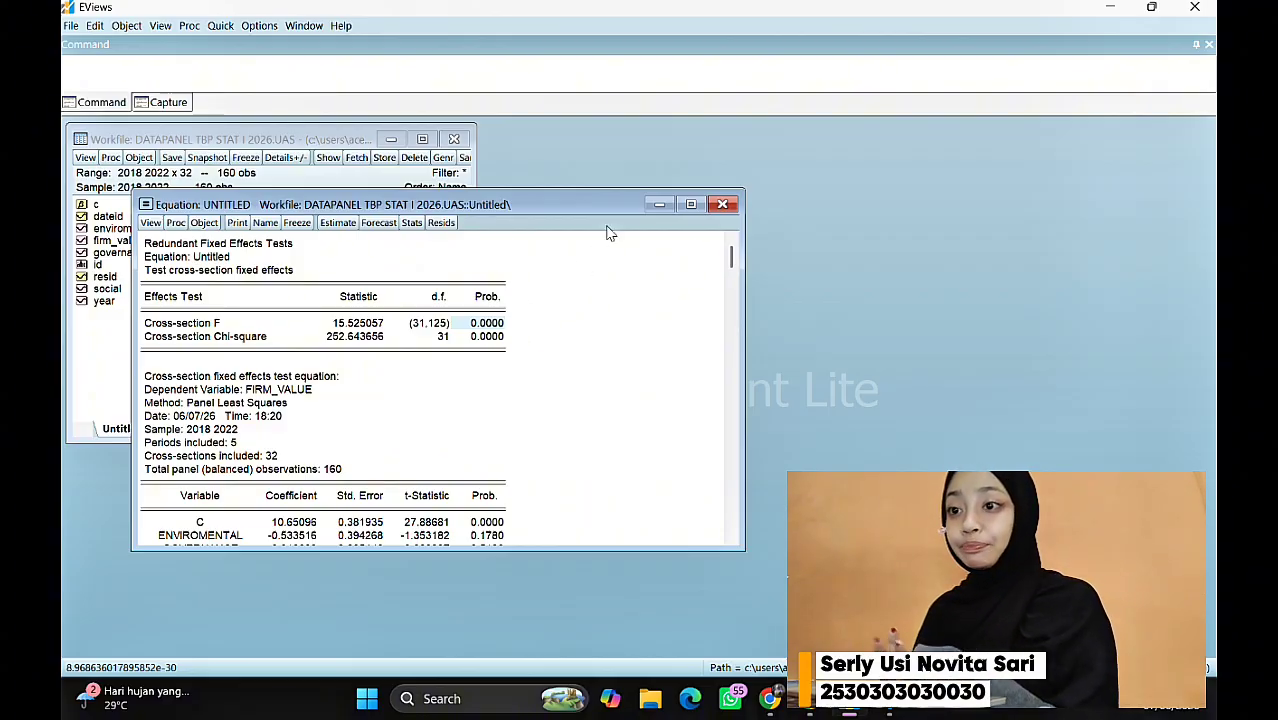
Step: Re-estimate the same equation with the cross-section effects specification set to Random
click(338, 223)
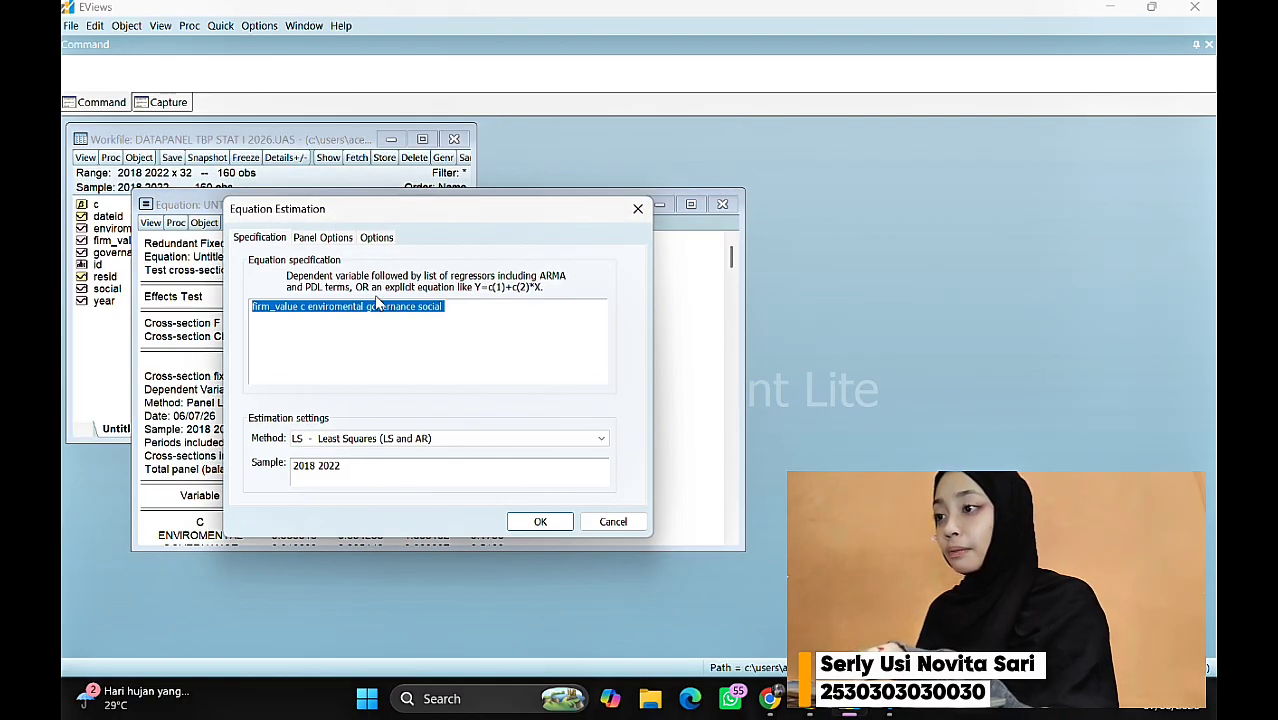
click(334, 238)
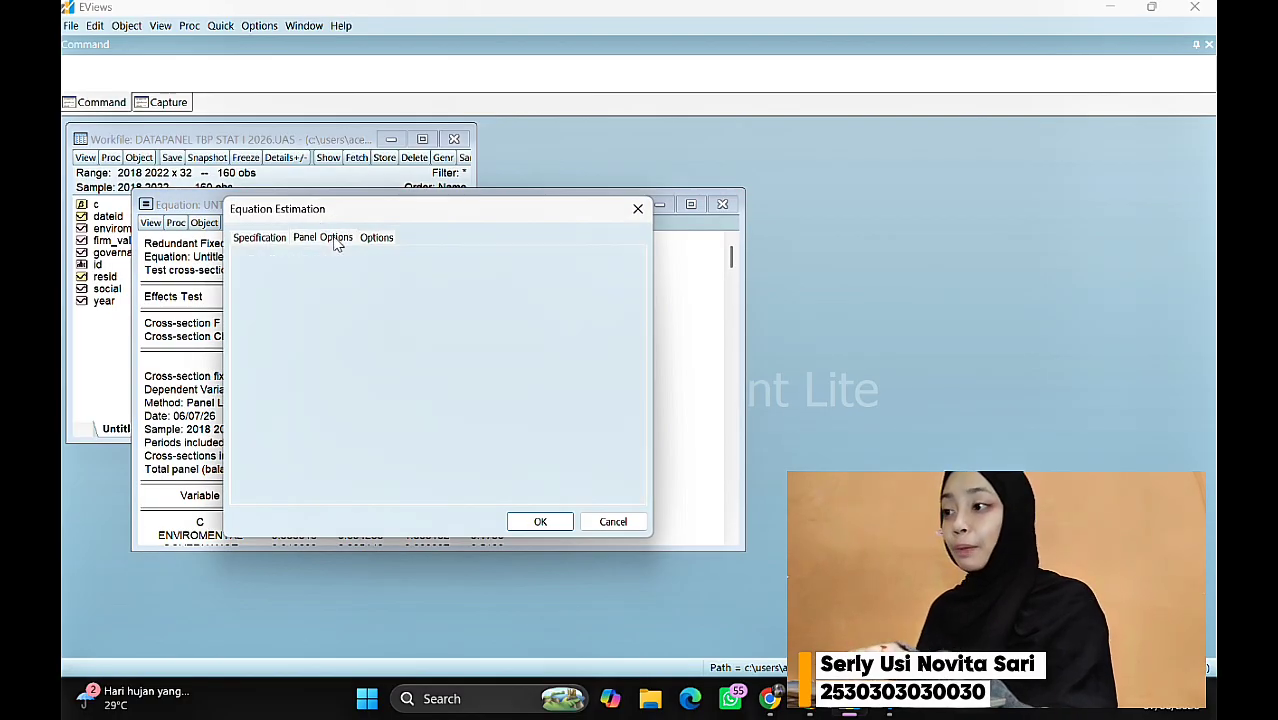
click(426, 280)
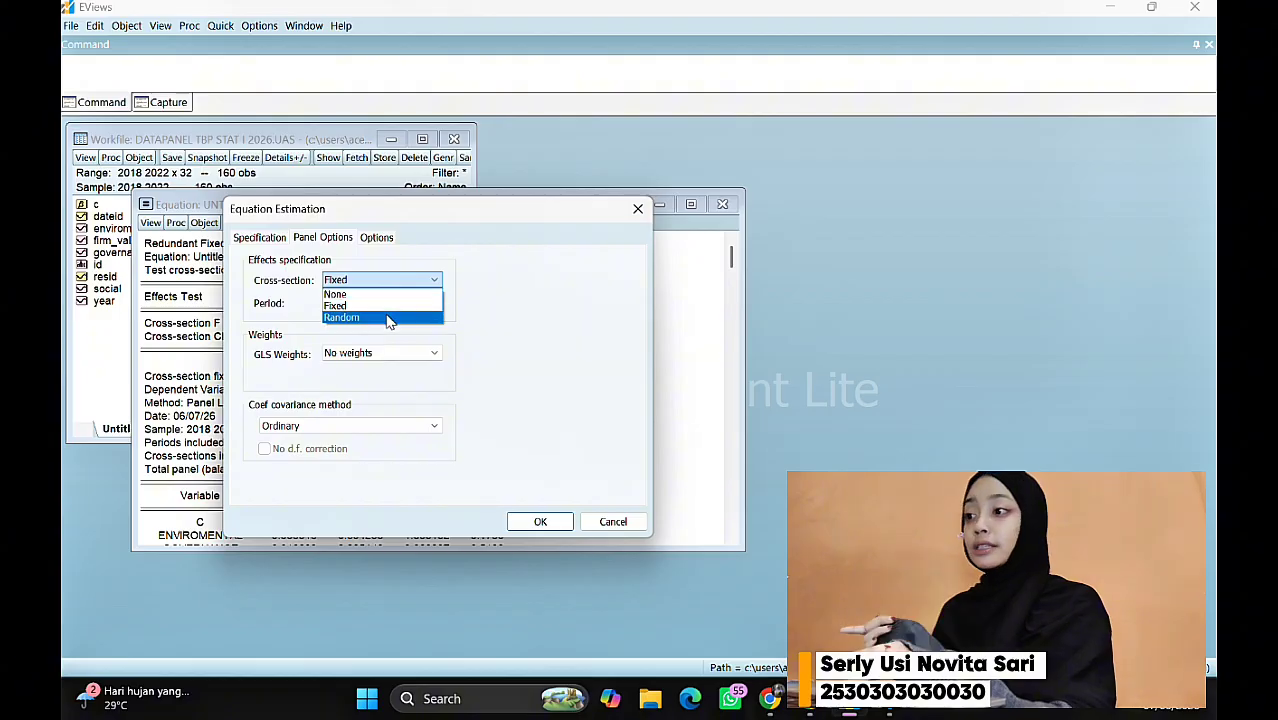
click(388, 318)
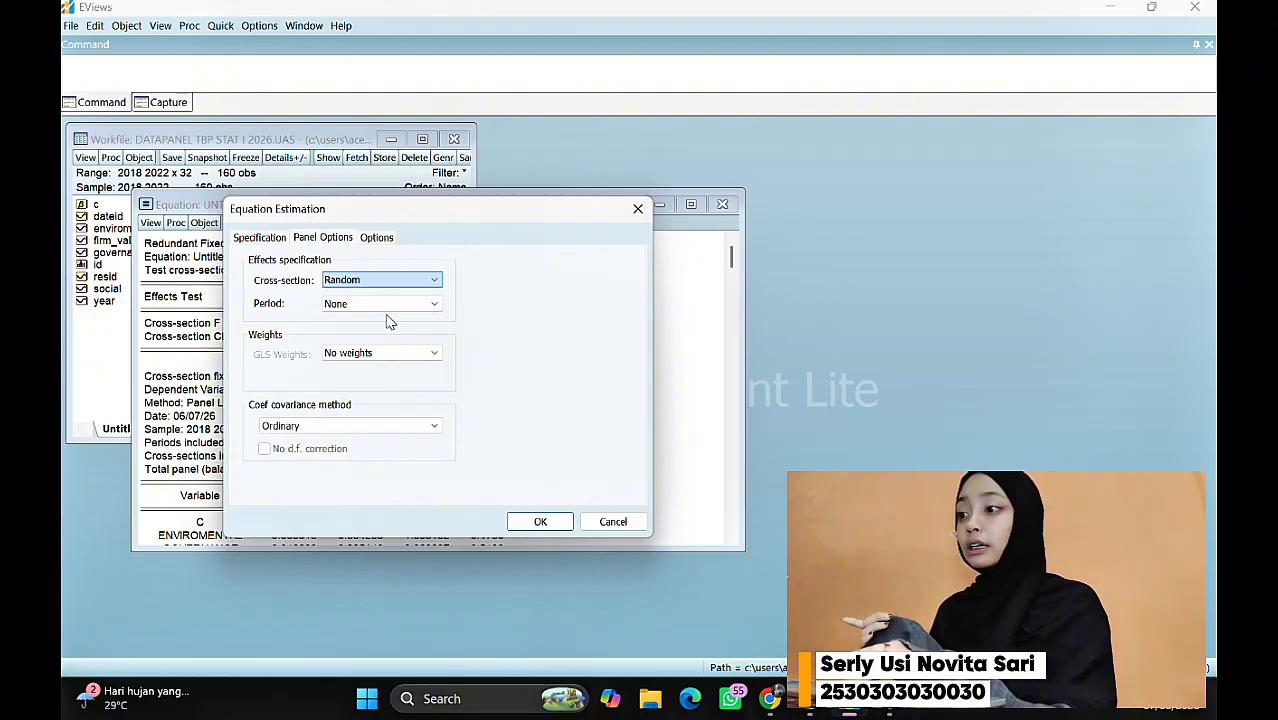
click(540, 522)
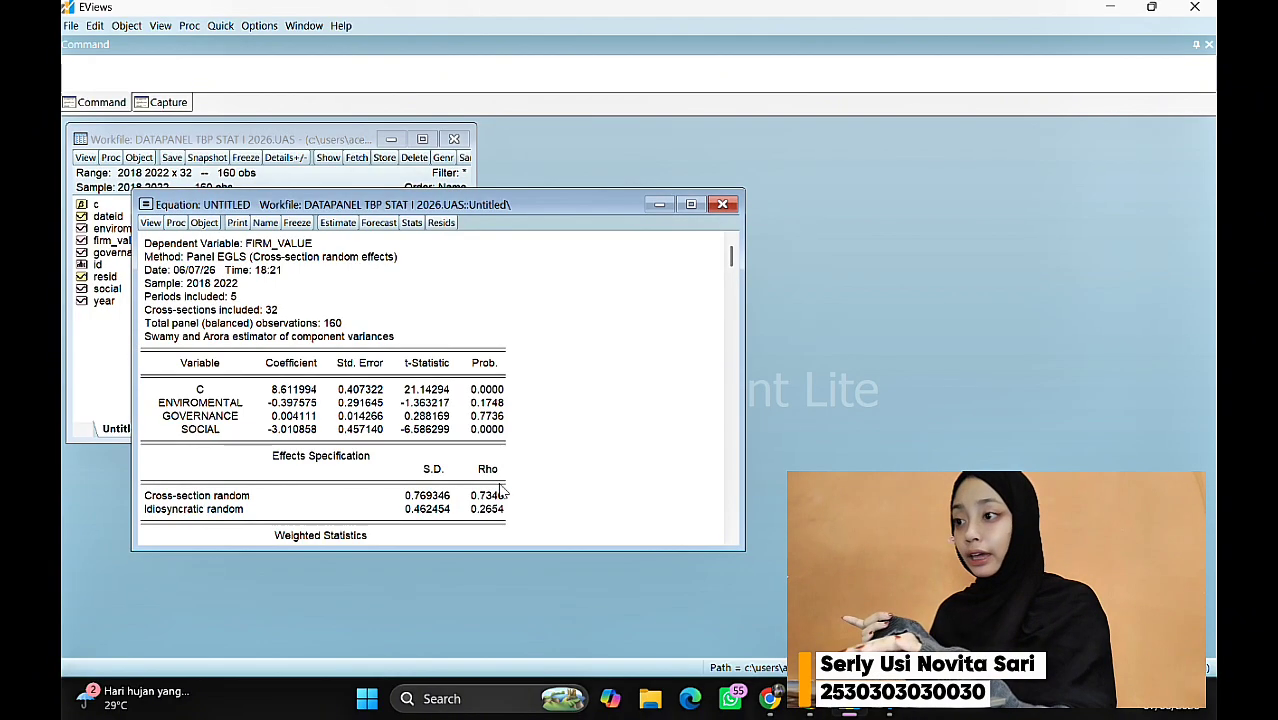
Step: Run the Correlated Random Effects - Hausman Test on the equation and examine the Cross-section random probability
click(149, 224)
mouse_move(246, 400)
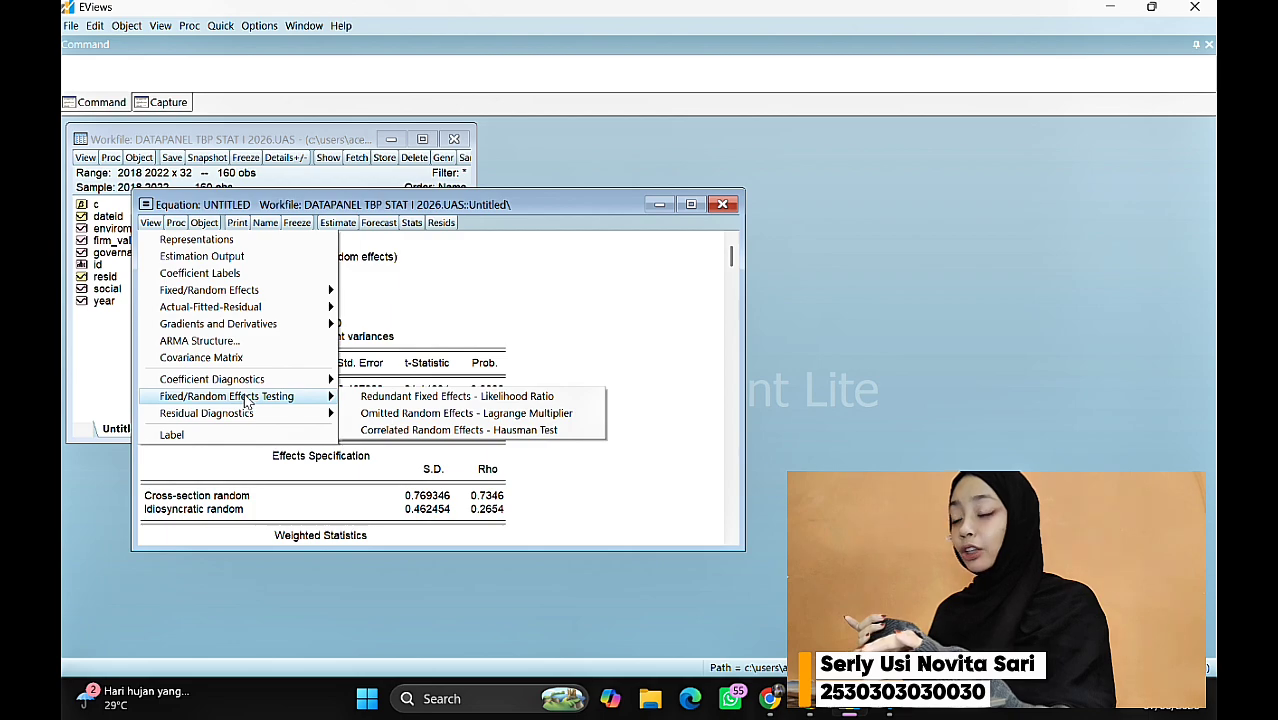
click(367, 435)
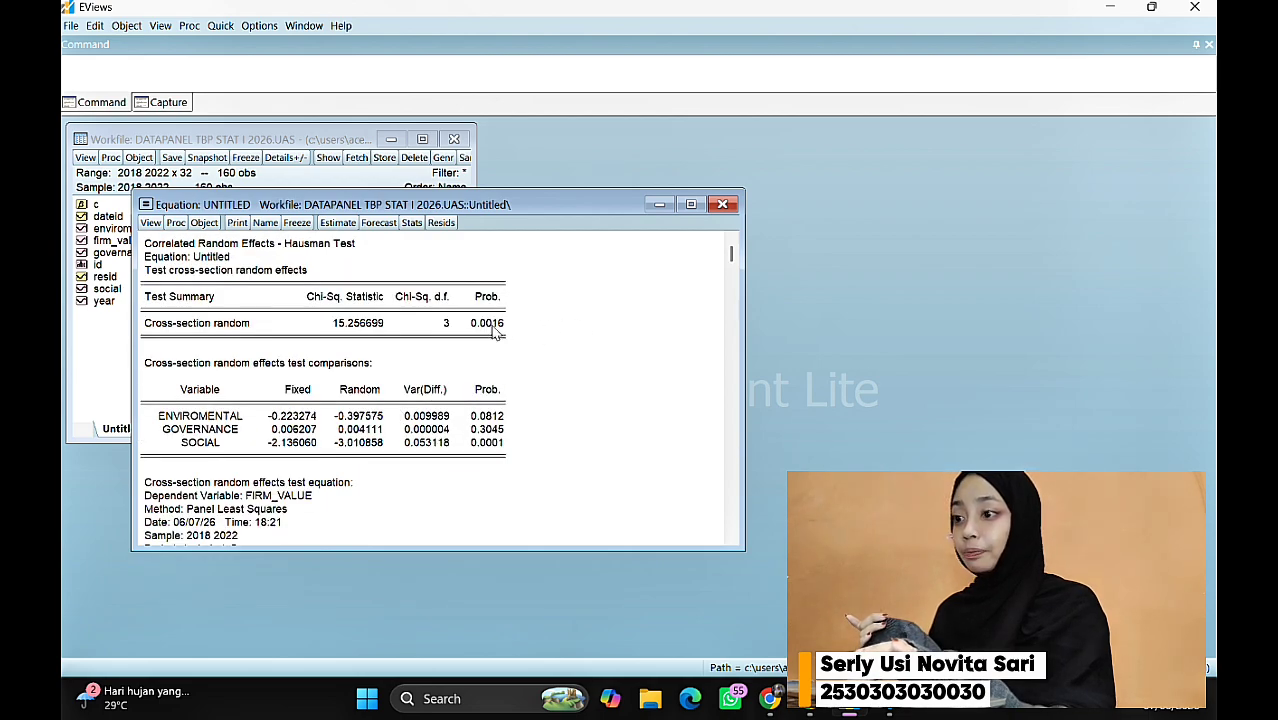
click(494, 329)
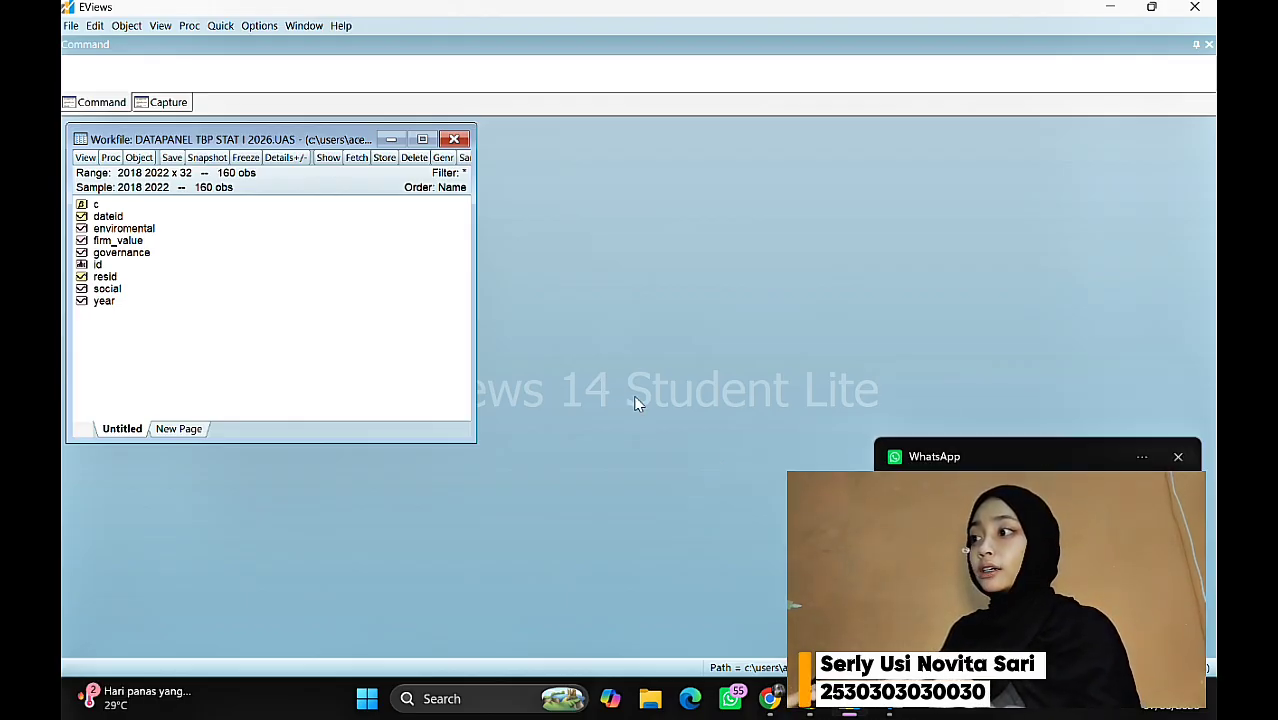
Step: Open the enviromental, governance and social series together as a group
click(541, 32)
click(541, 38)
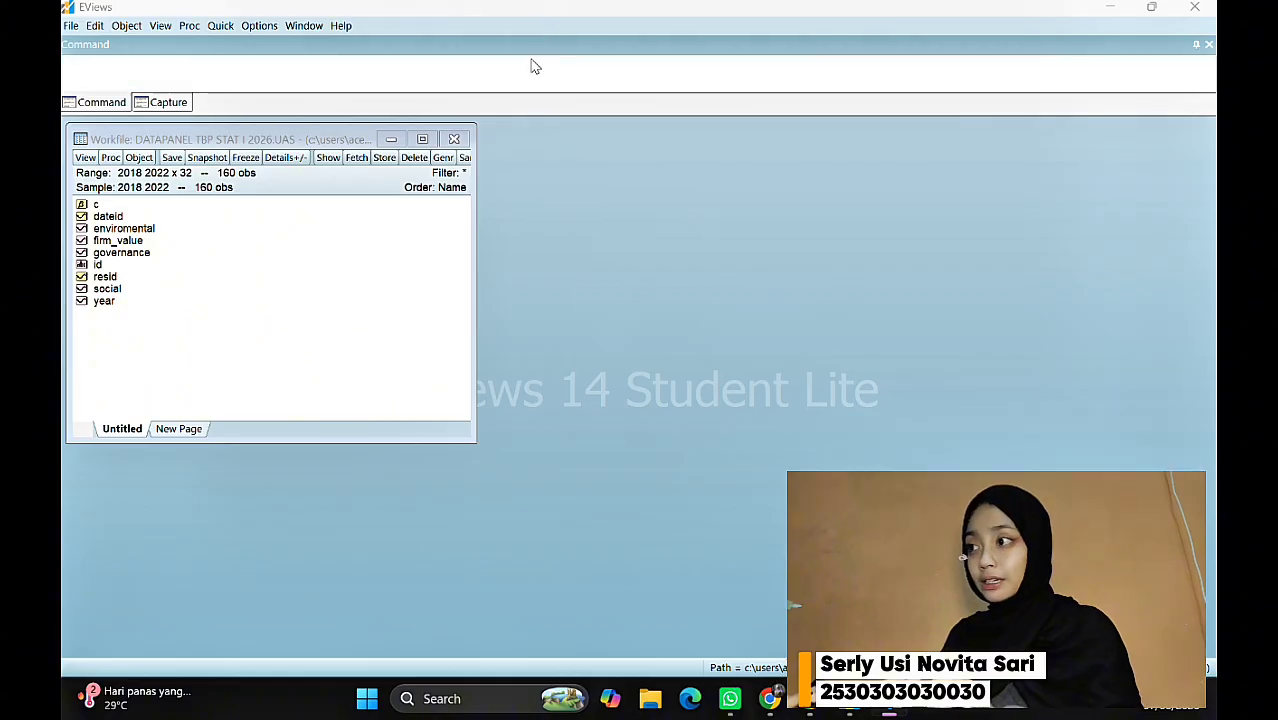
click(124, 228)
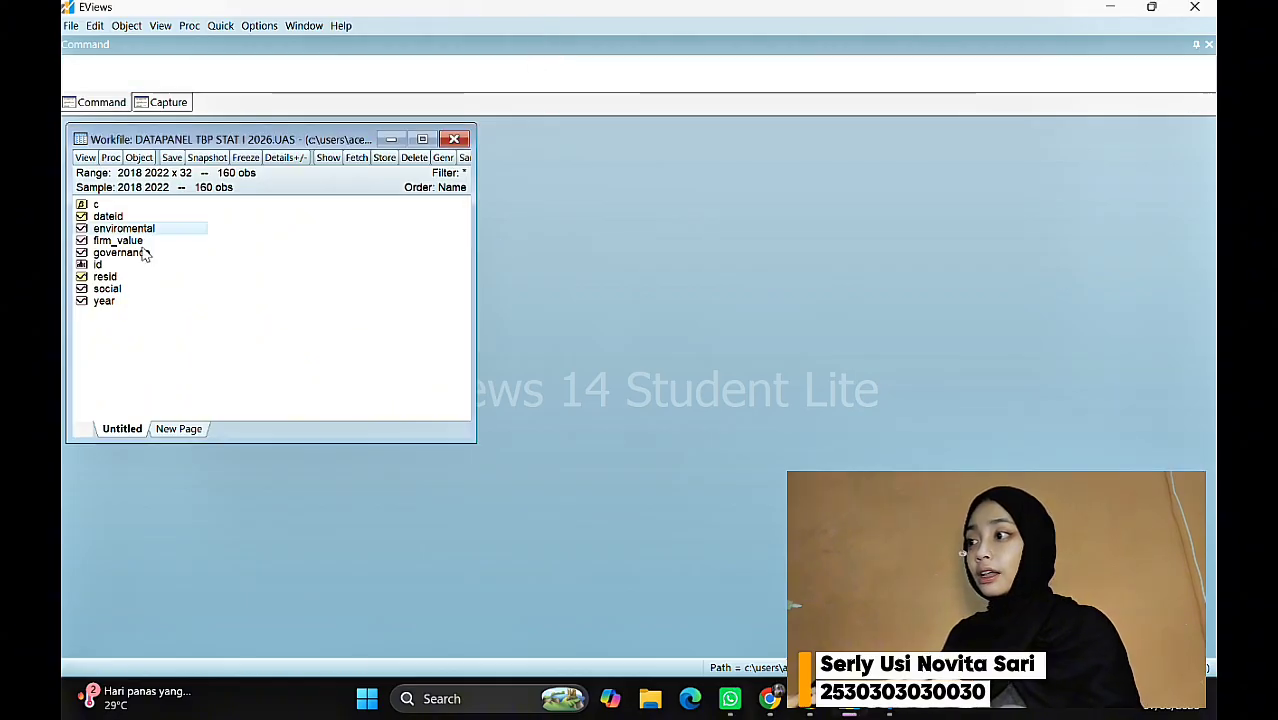
ctrl+click(143, 255)
ctrl+click(107, 289)
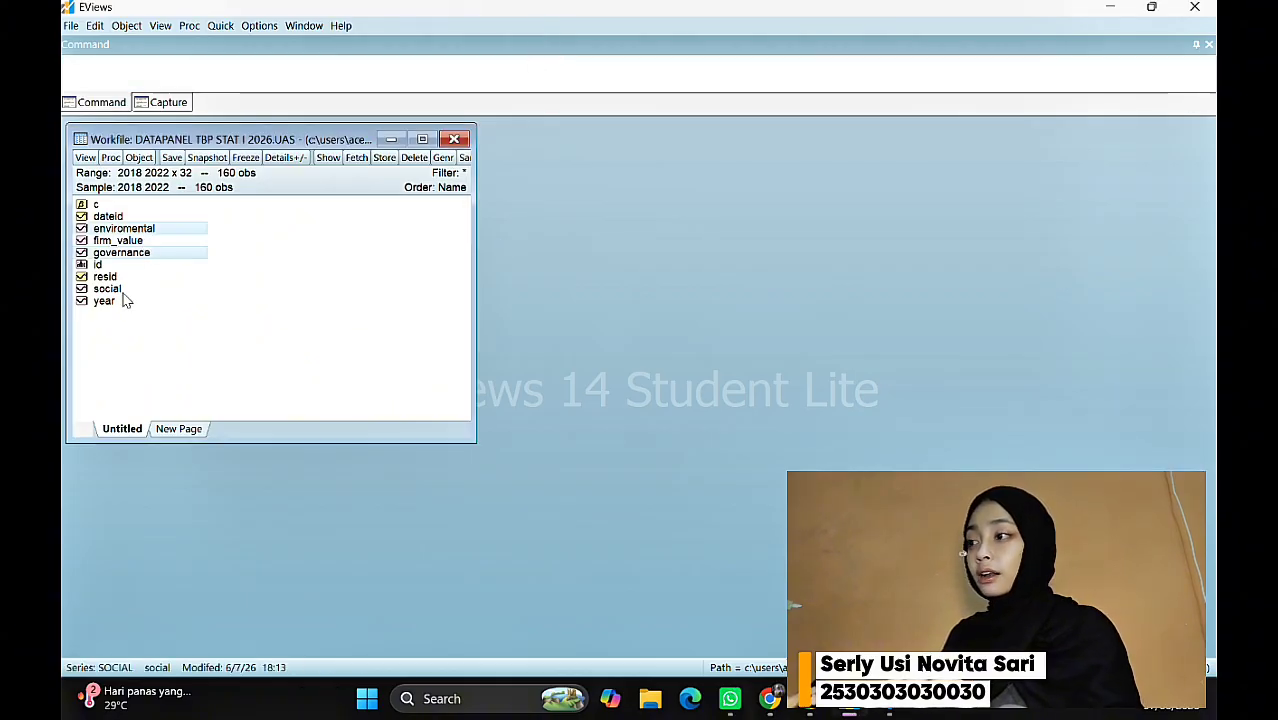
ctrl+click(200, 252)
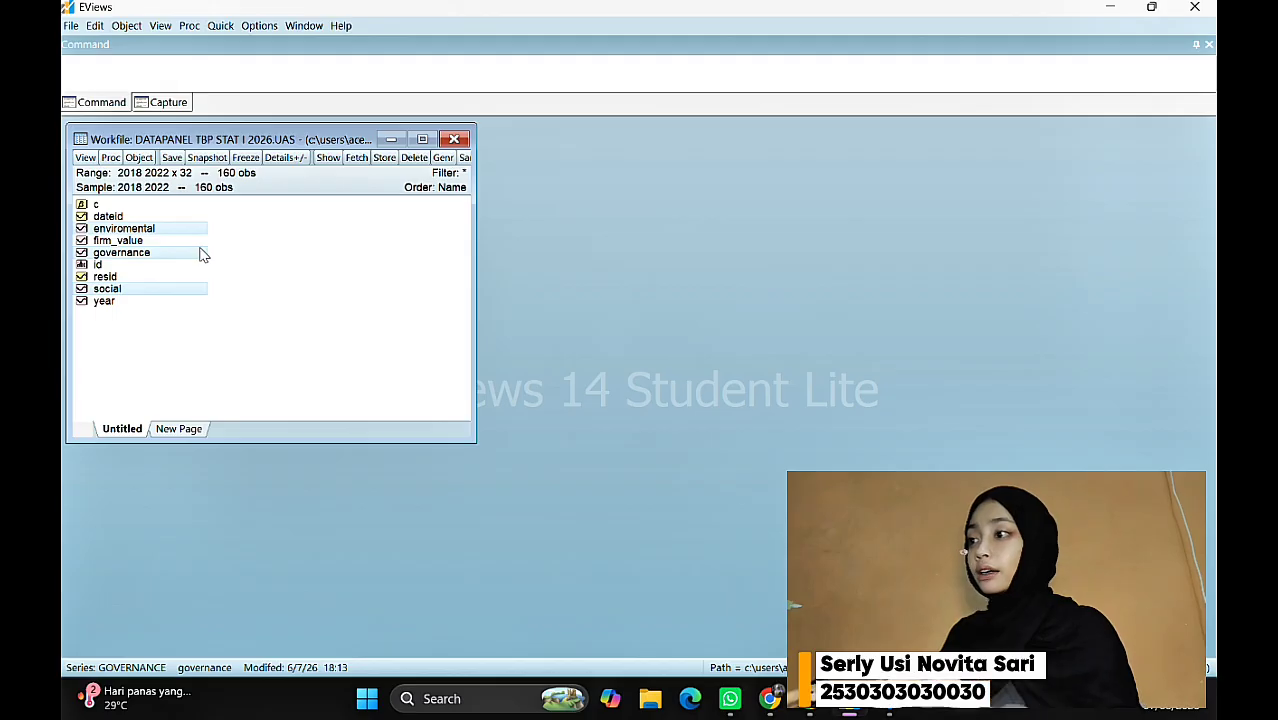
right_click(200, 252)
mouse_move(248, 260)
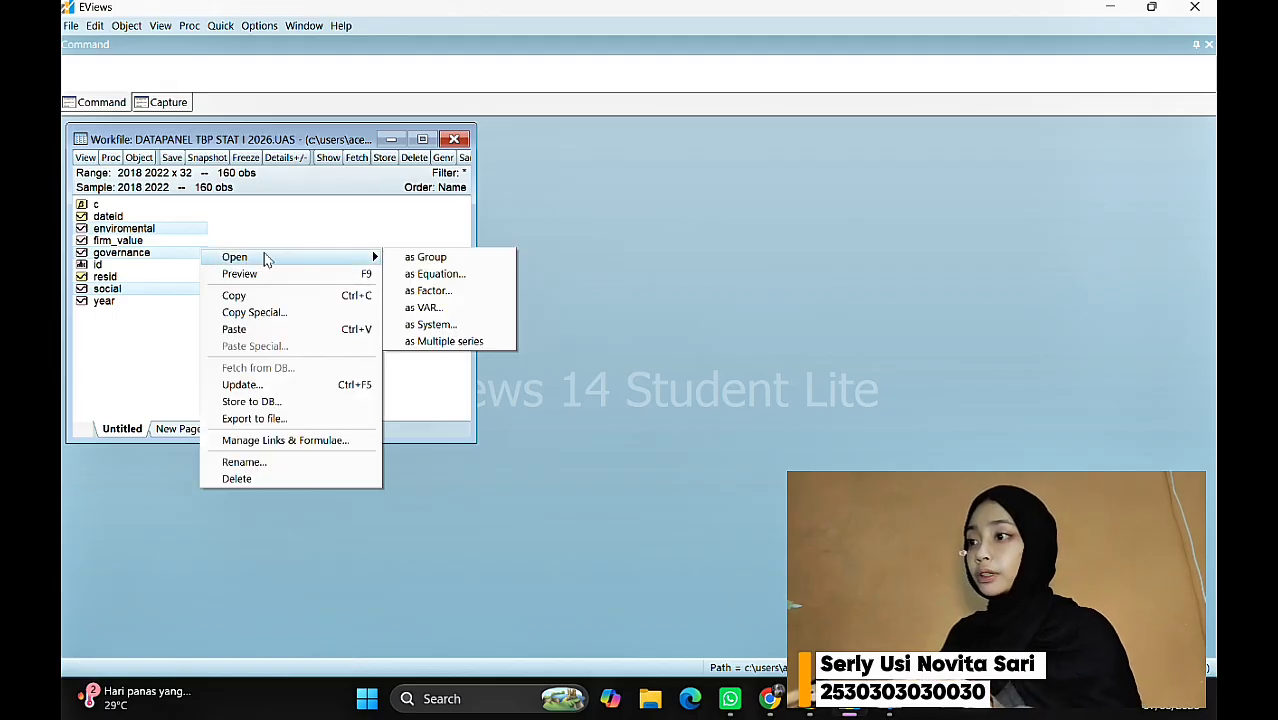
click(424, 258)
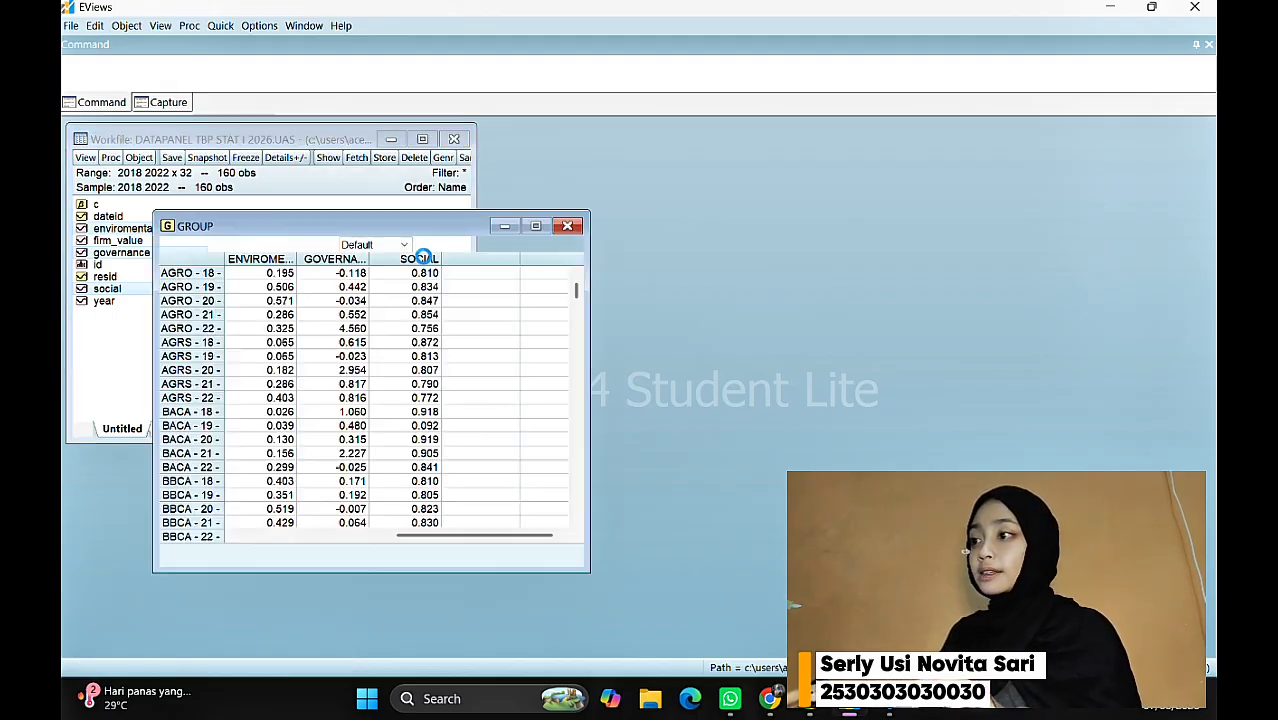
Step: Run a covariance analysis on the group with only Correlation as the statistic, Ordinary method, sample 2018 2022
click(172, 245)
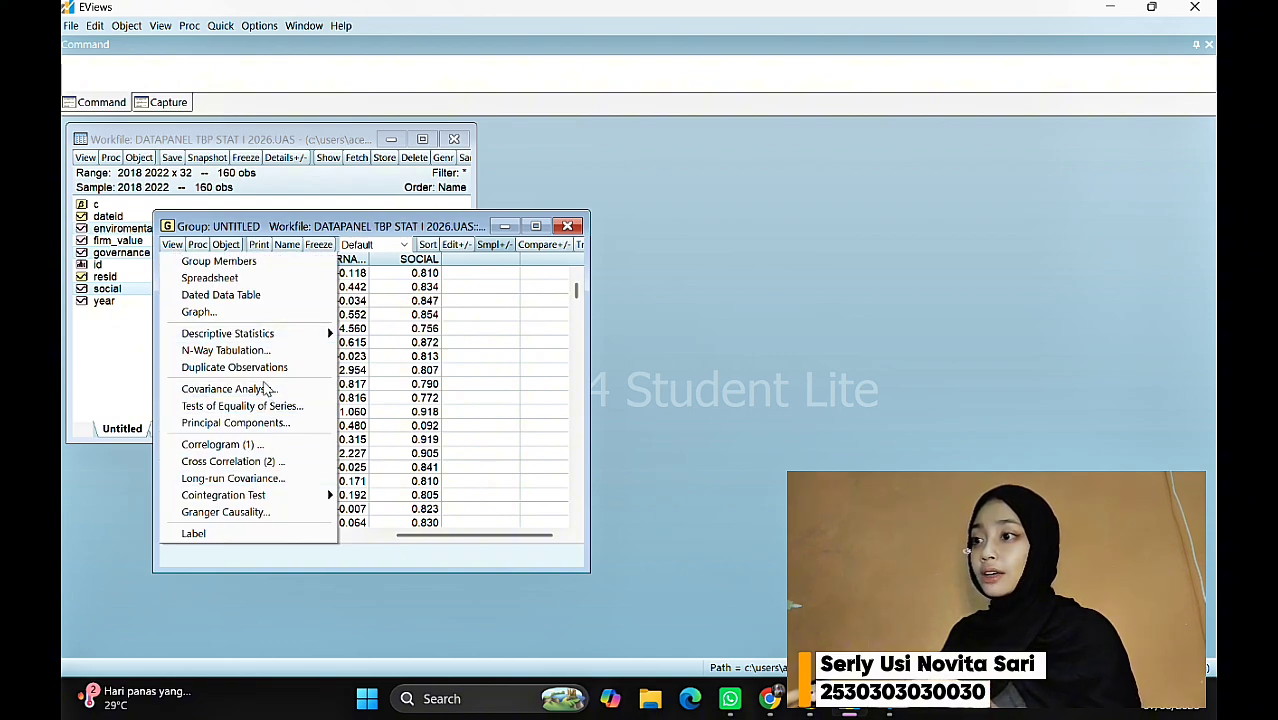
click(266, 388)
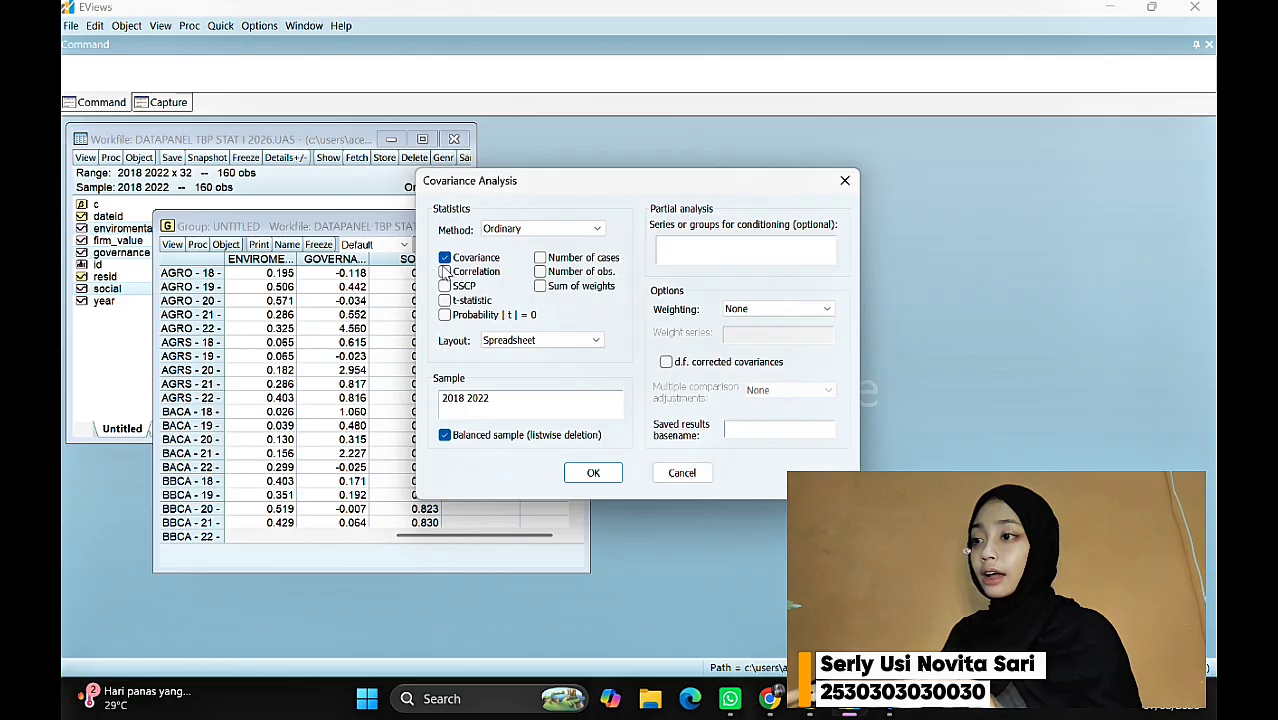
click(445, 272)
click(445, 258)
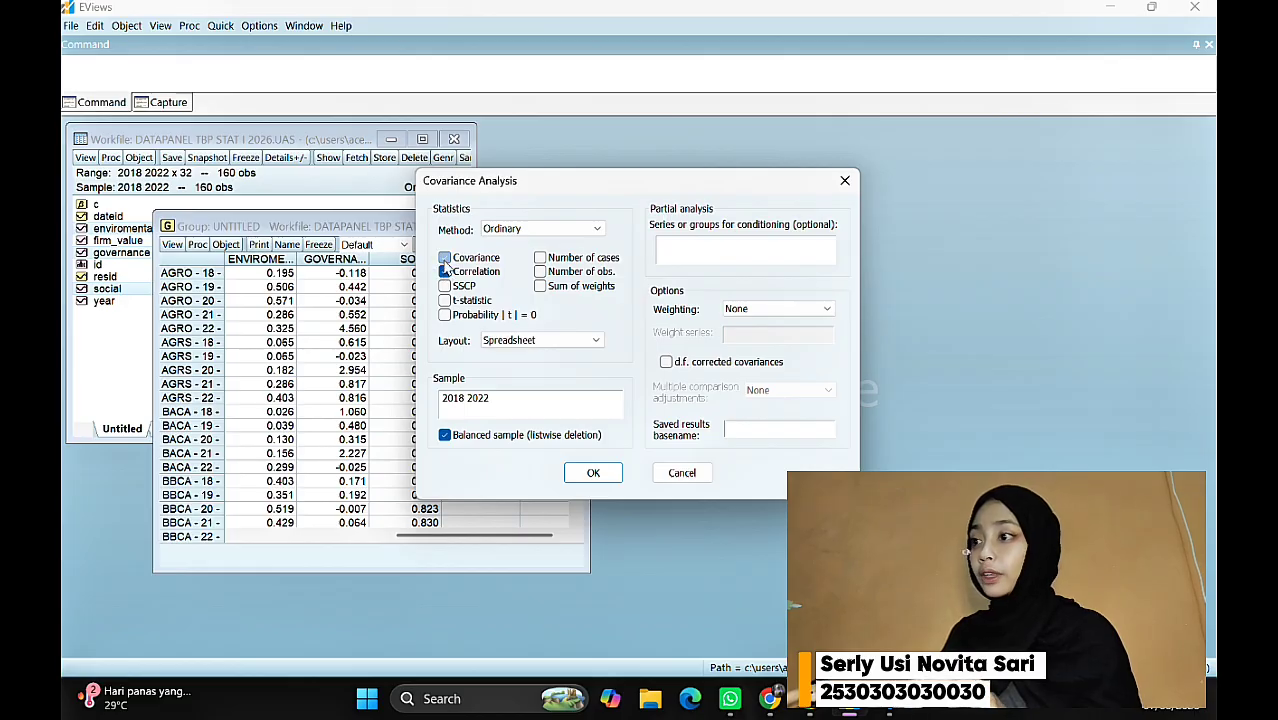
click(593, 472)
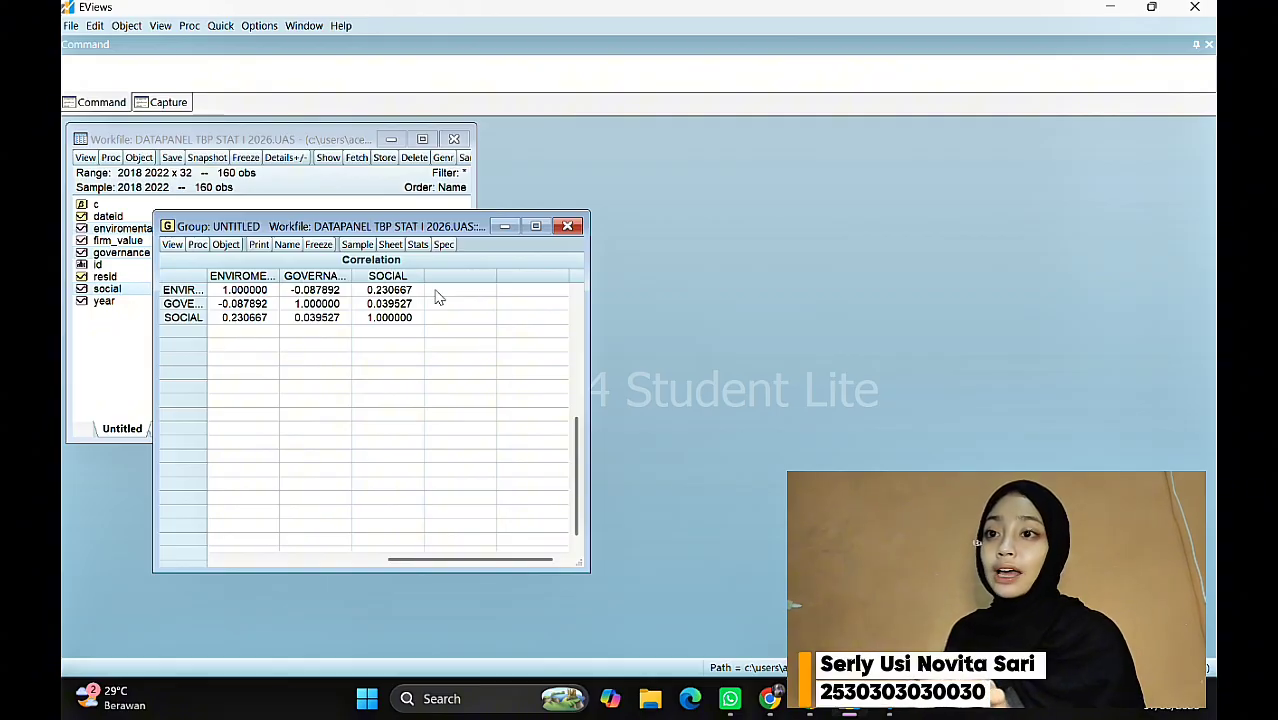
Step: Examine the pairwise correlations among enviromental, governance and social, and close the untitled group, deleting it
click(262, 304)
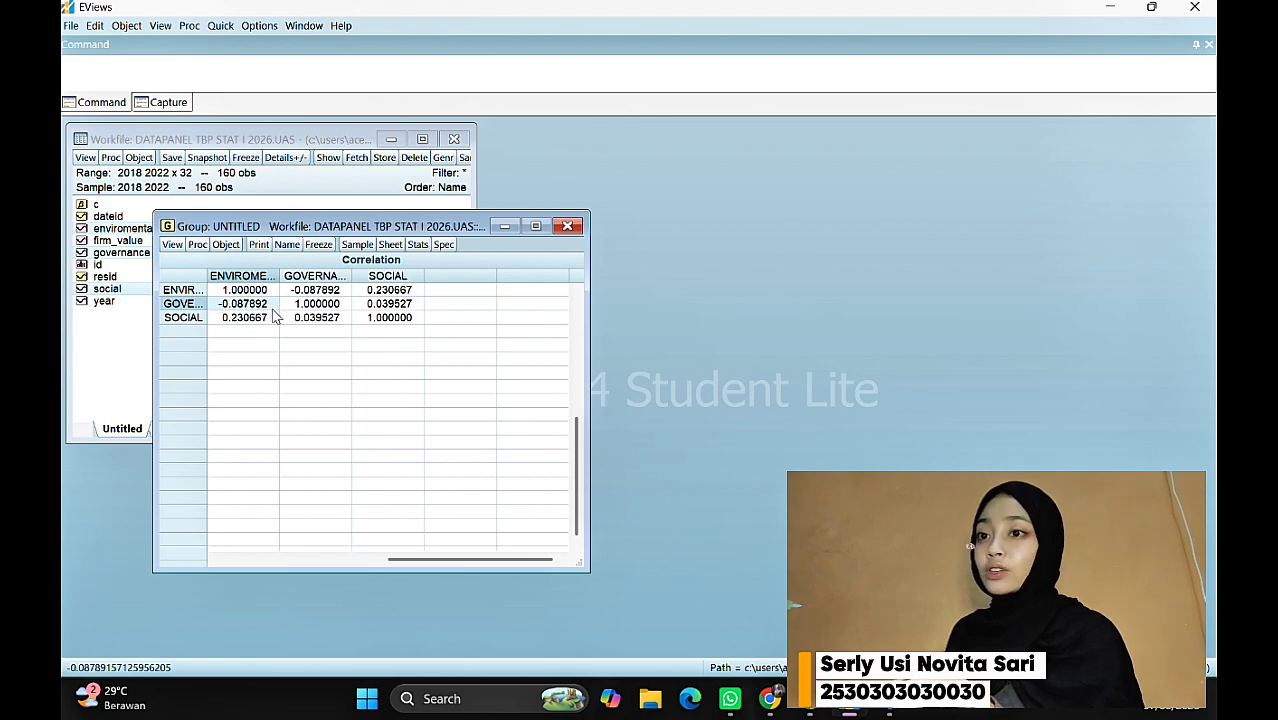
click(262, 318)
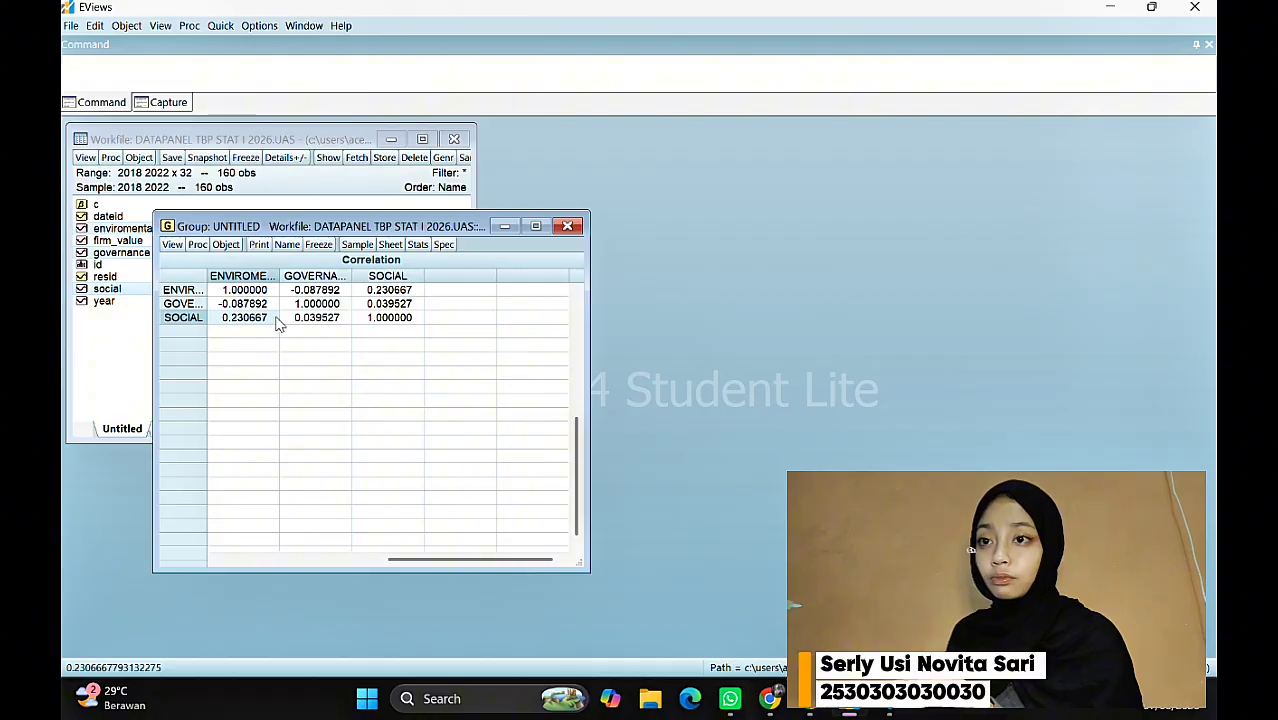
click(348, 321)
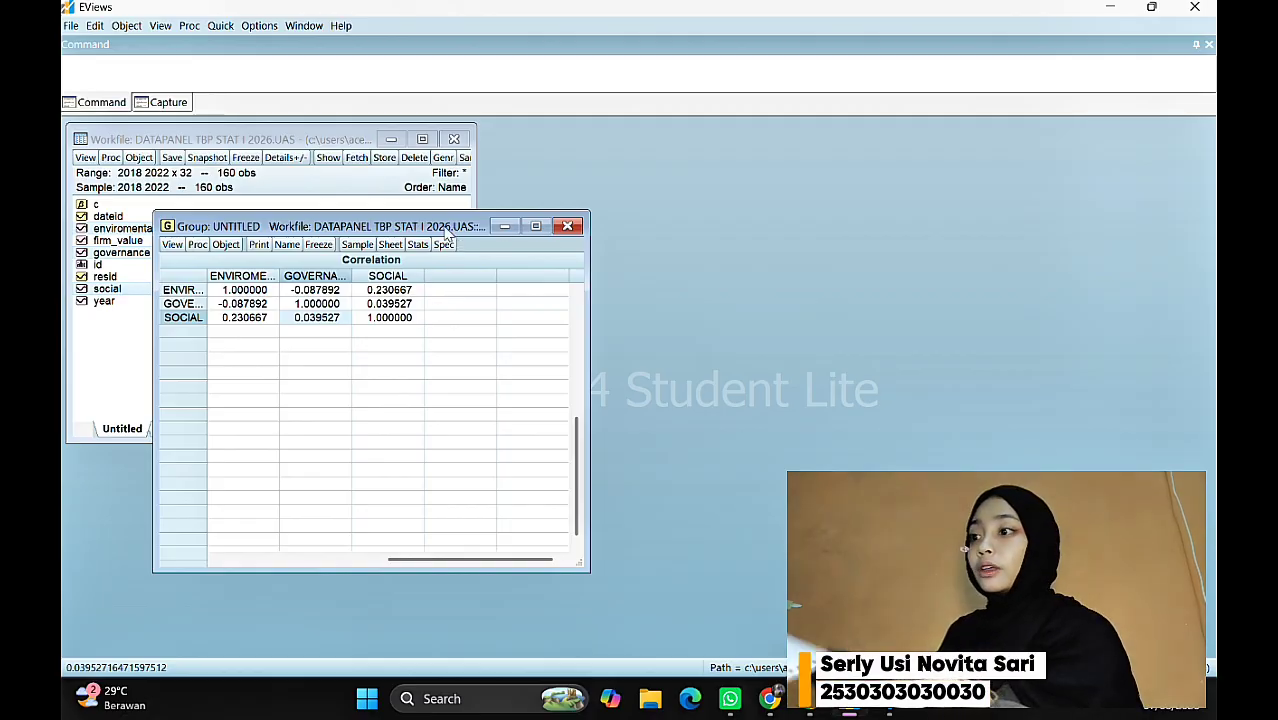
click(568, 226)
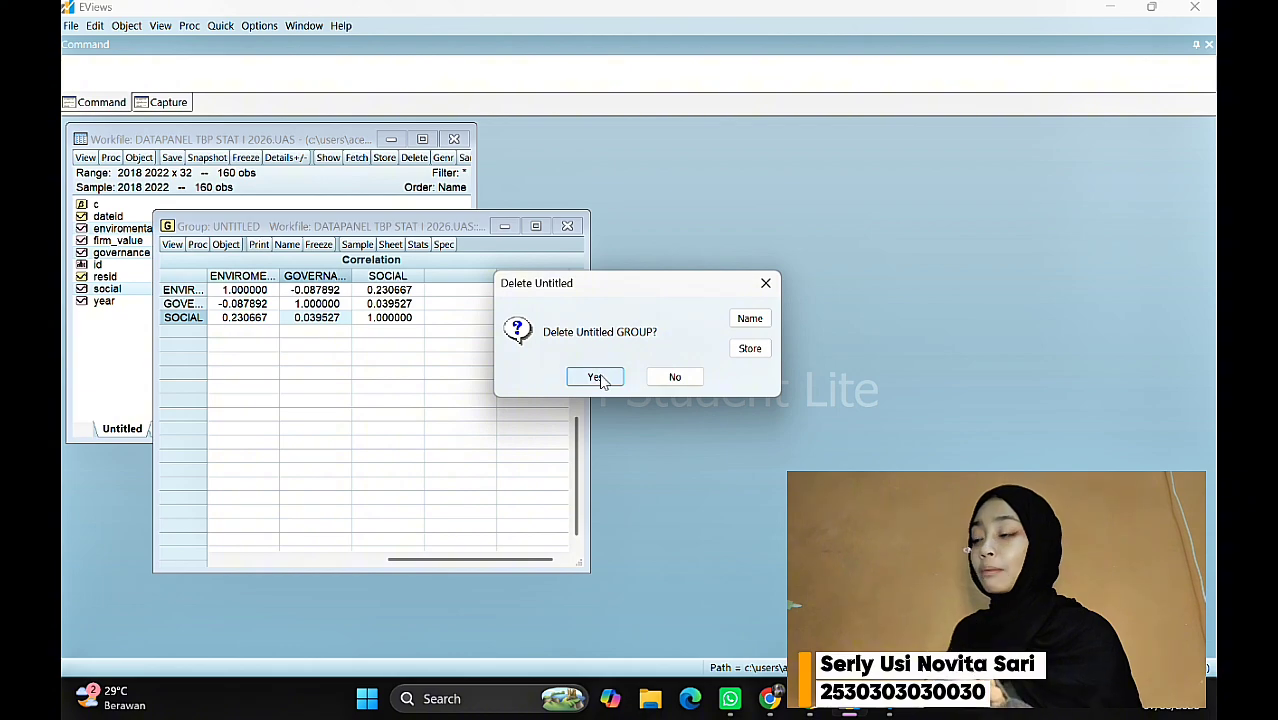
click(596, 377)
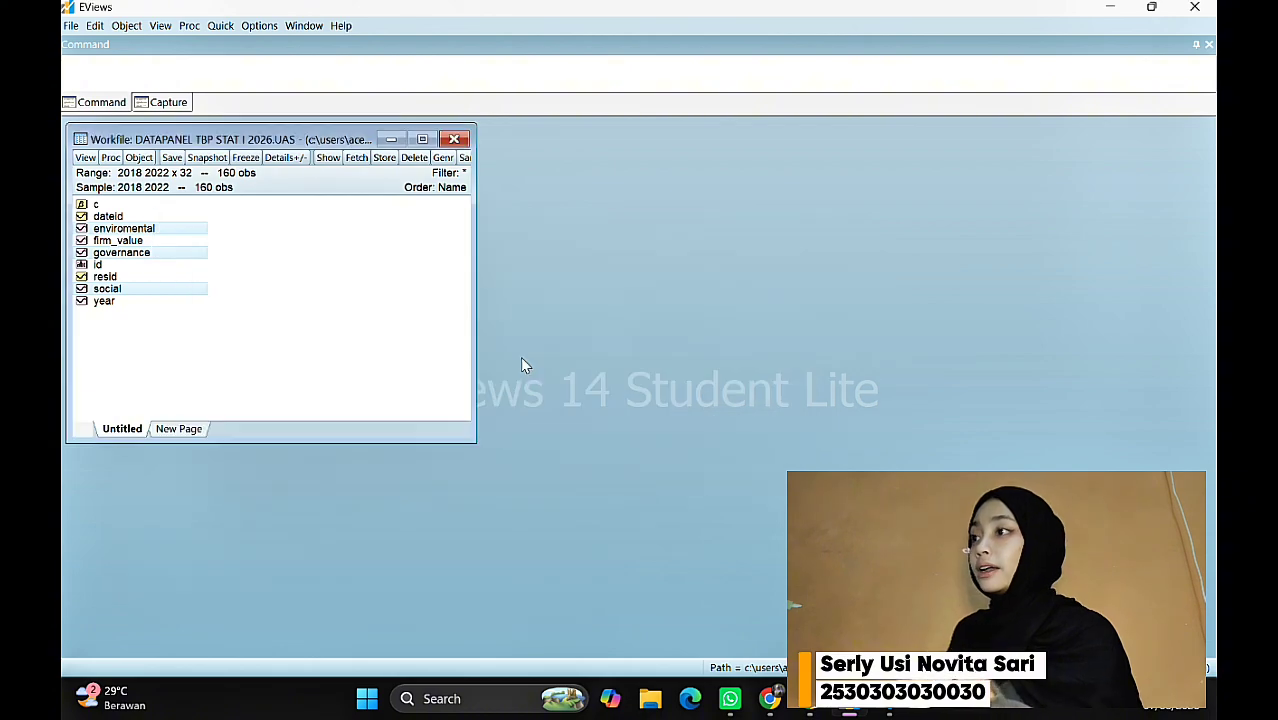
Step: Start a new Least Squares equation estimation with the specification firm_value c enviromental governance social for sample 2018 2022
click(221, 25)
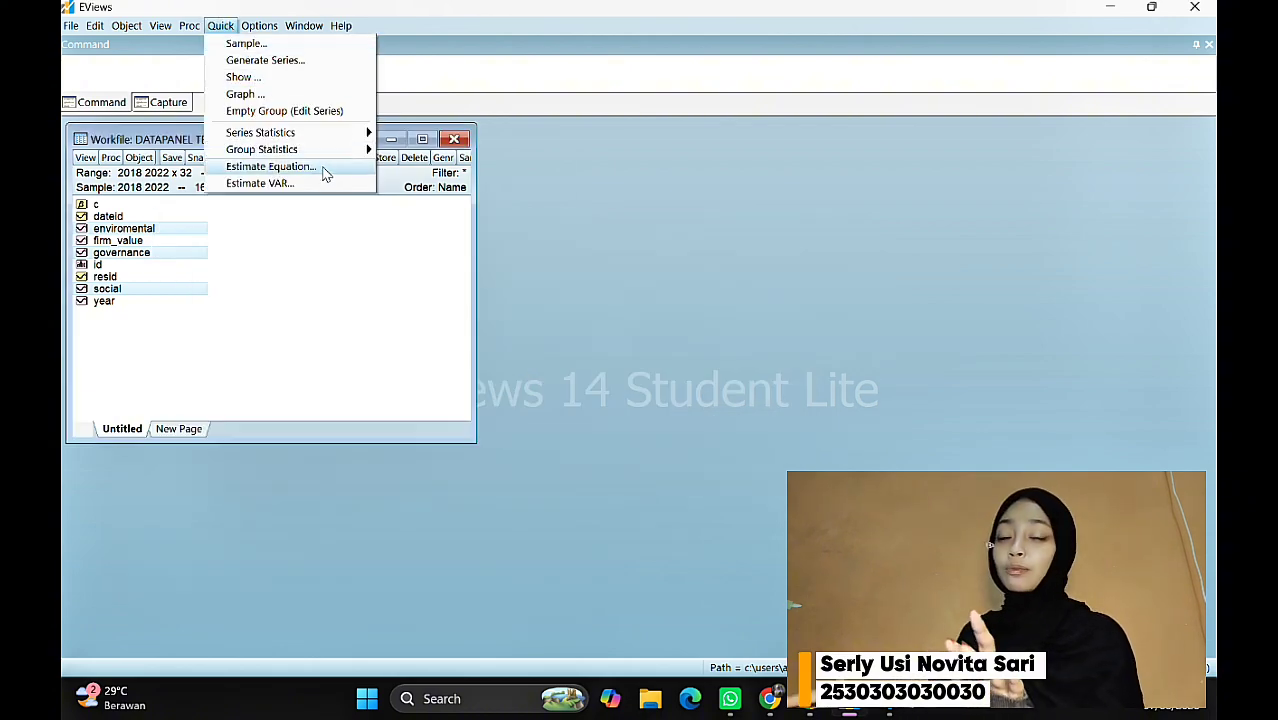
click(270, 166)
text(f)
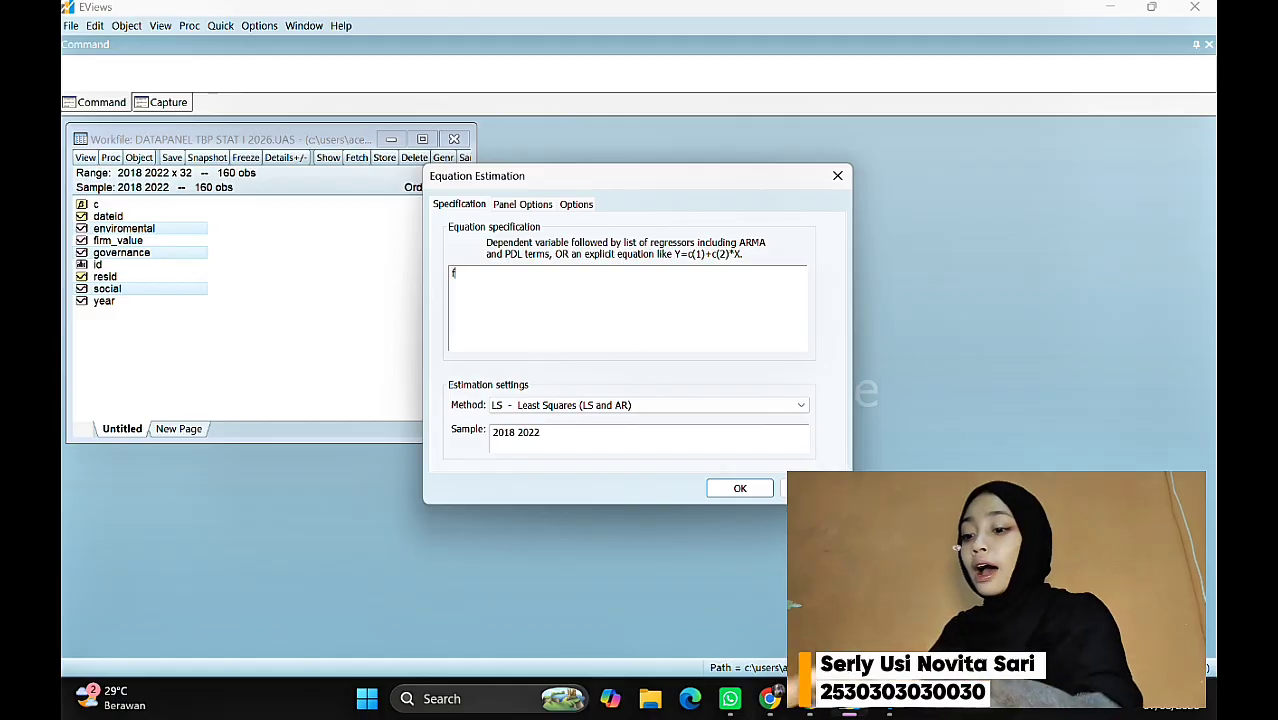
text(irm_value)
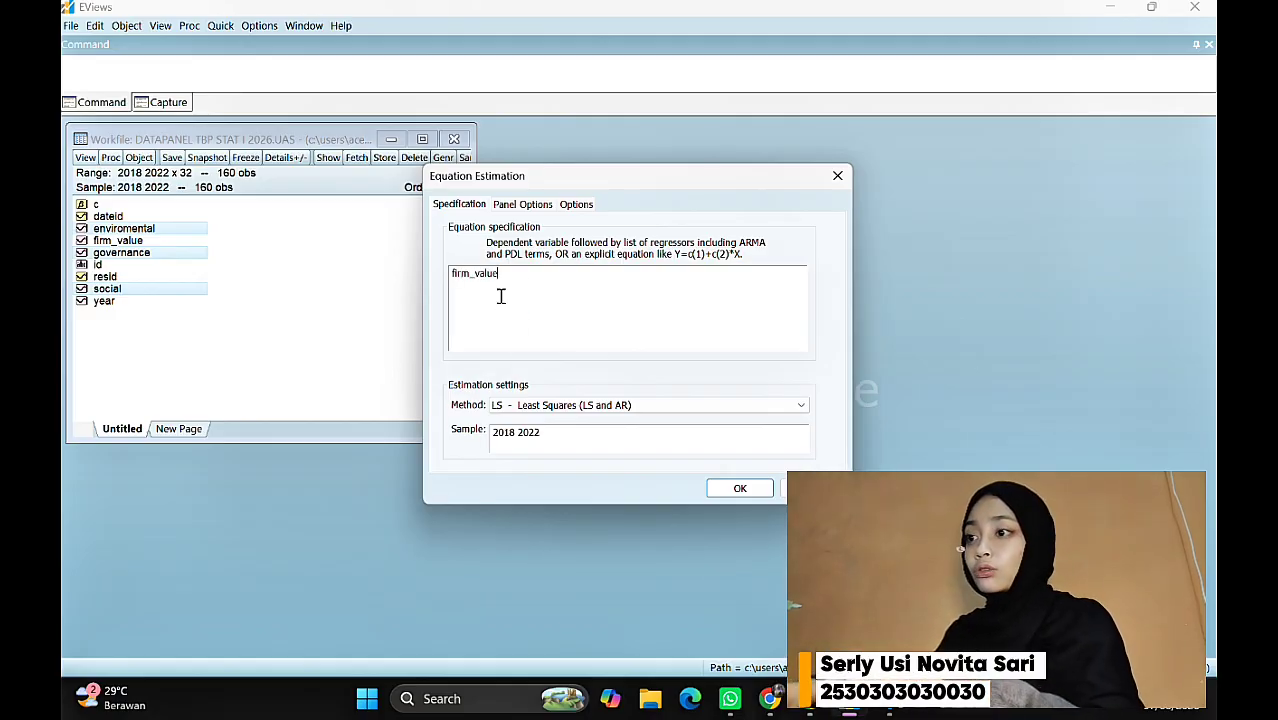
text( c env)
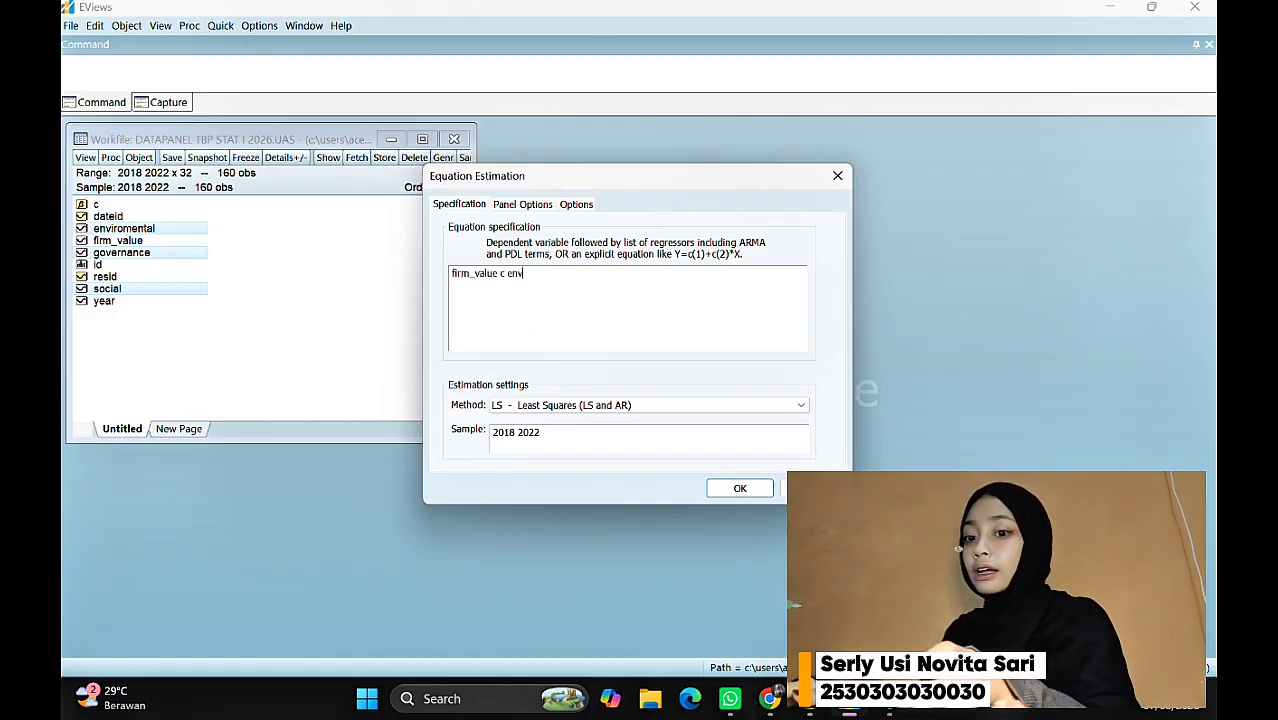
click(514, 299)
text(g)
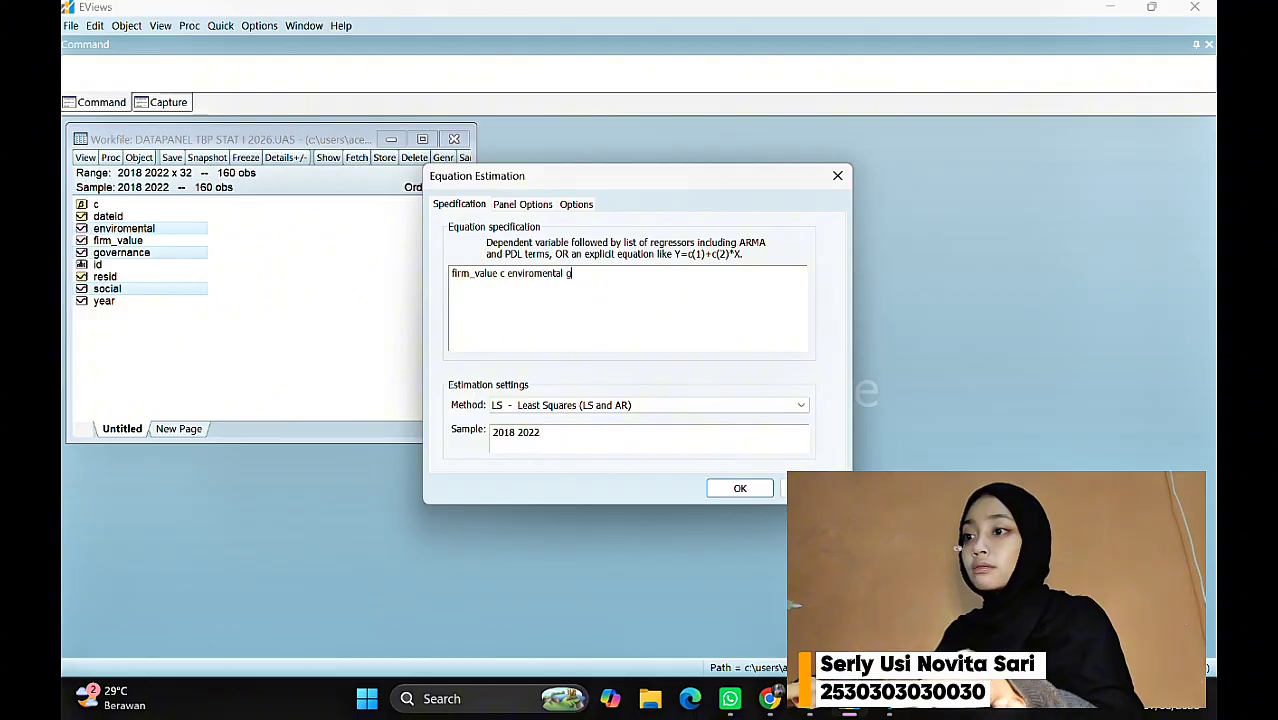
text(over)
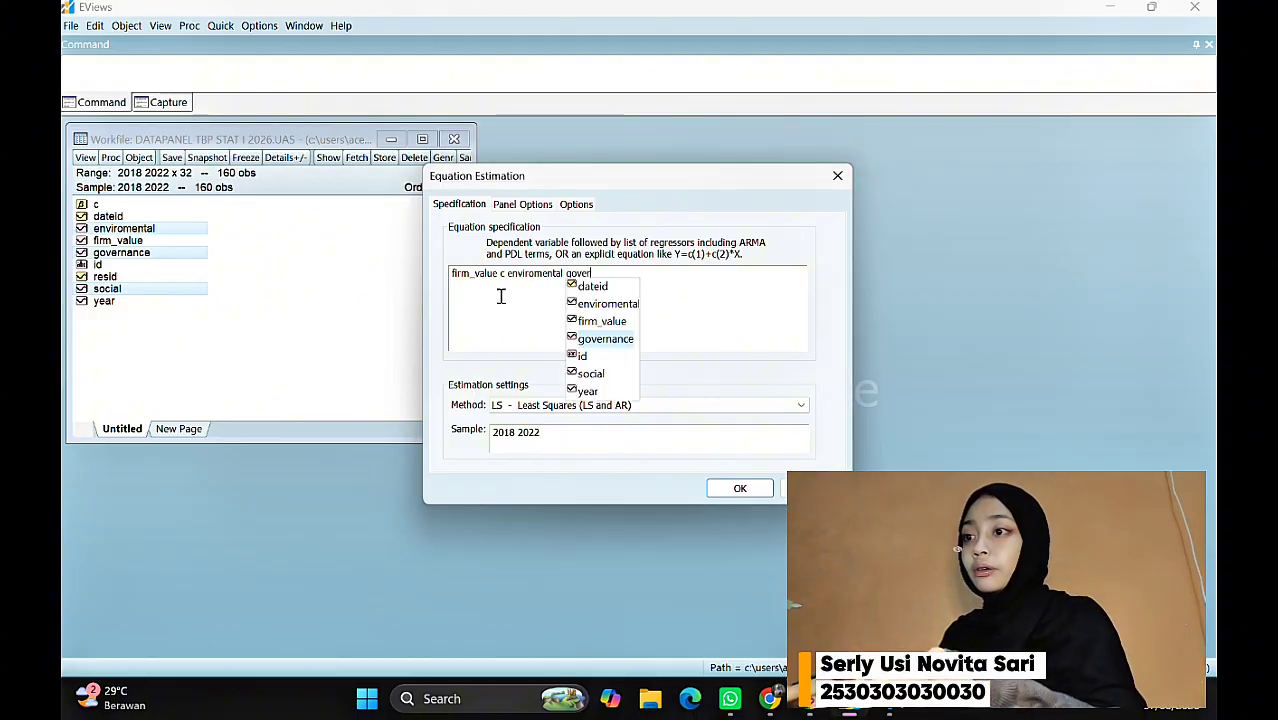
text(nance soc)
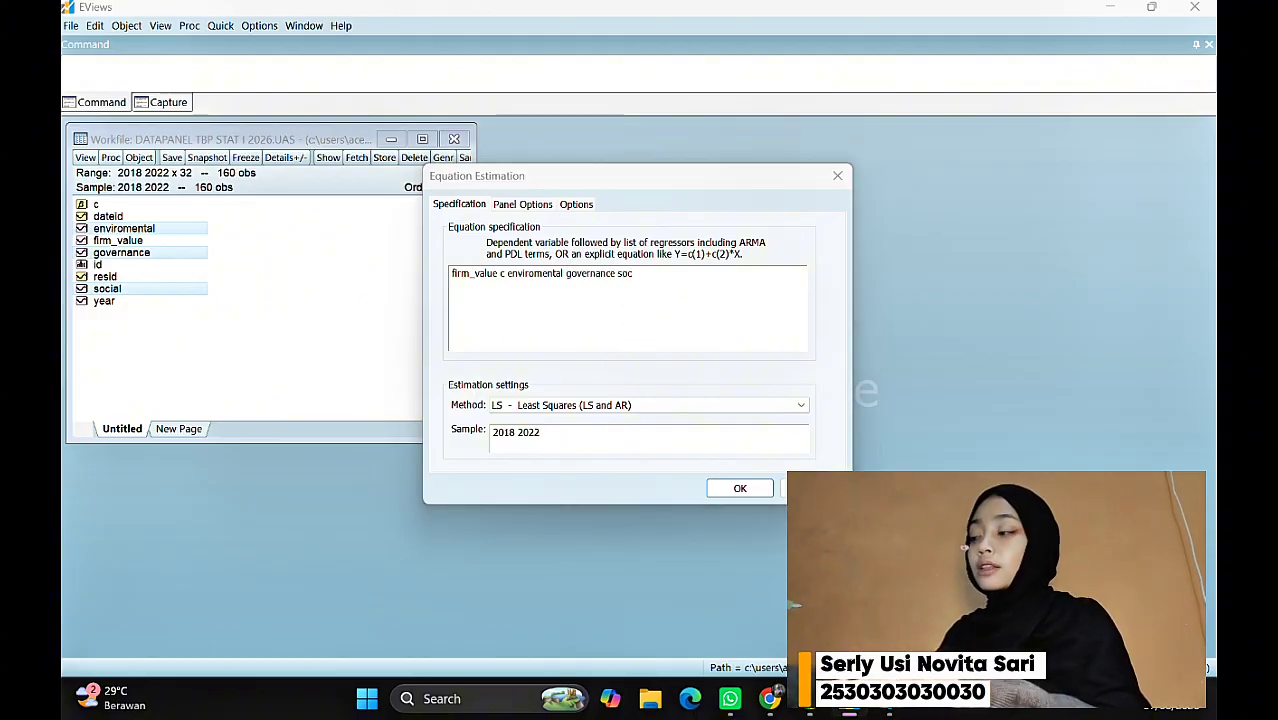
click(501, 296)
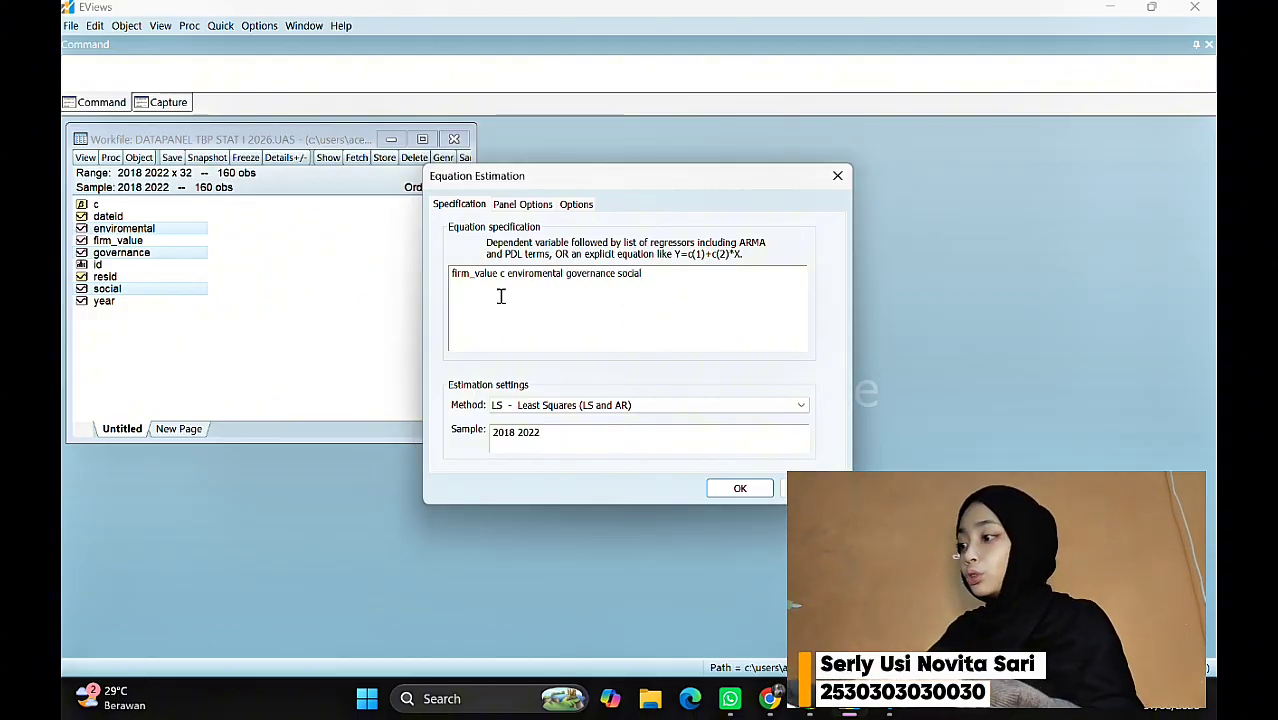
Step: Estimate the firm_value equation with Fixed cross-section effects and move its output clear of the workfile window
click(519, 206)
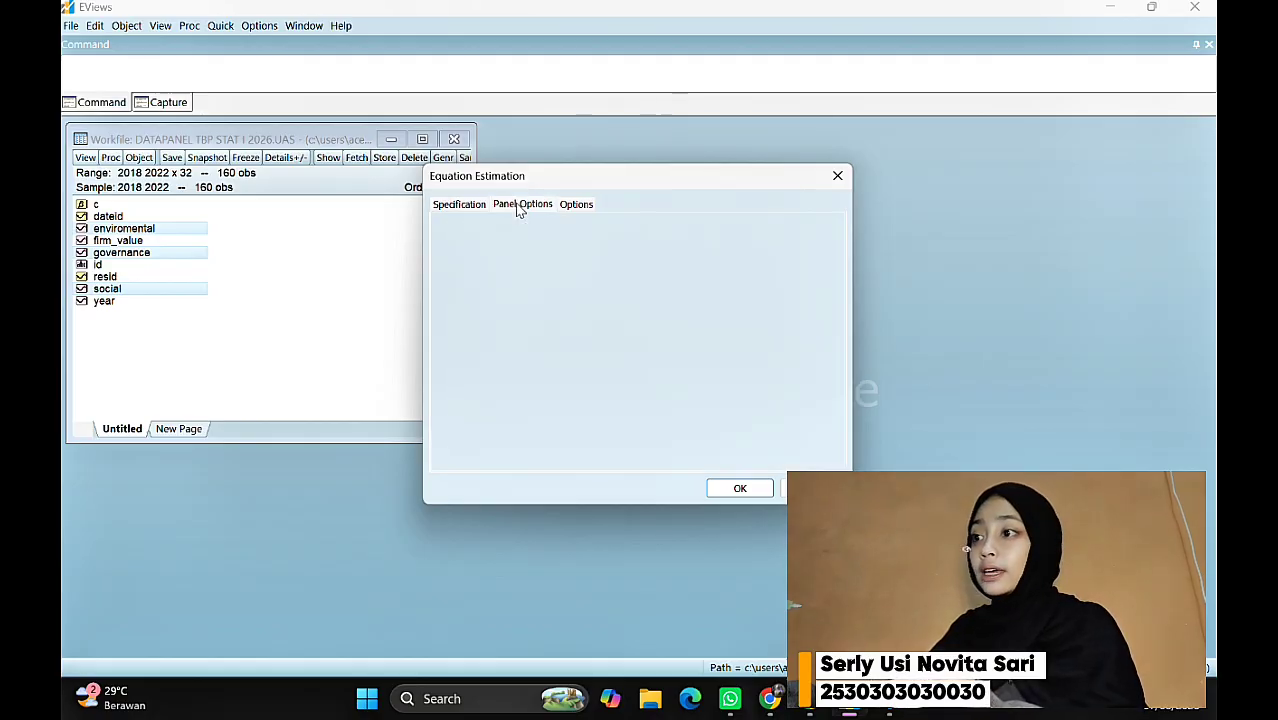
click(558, 250)
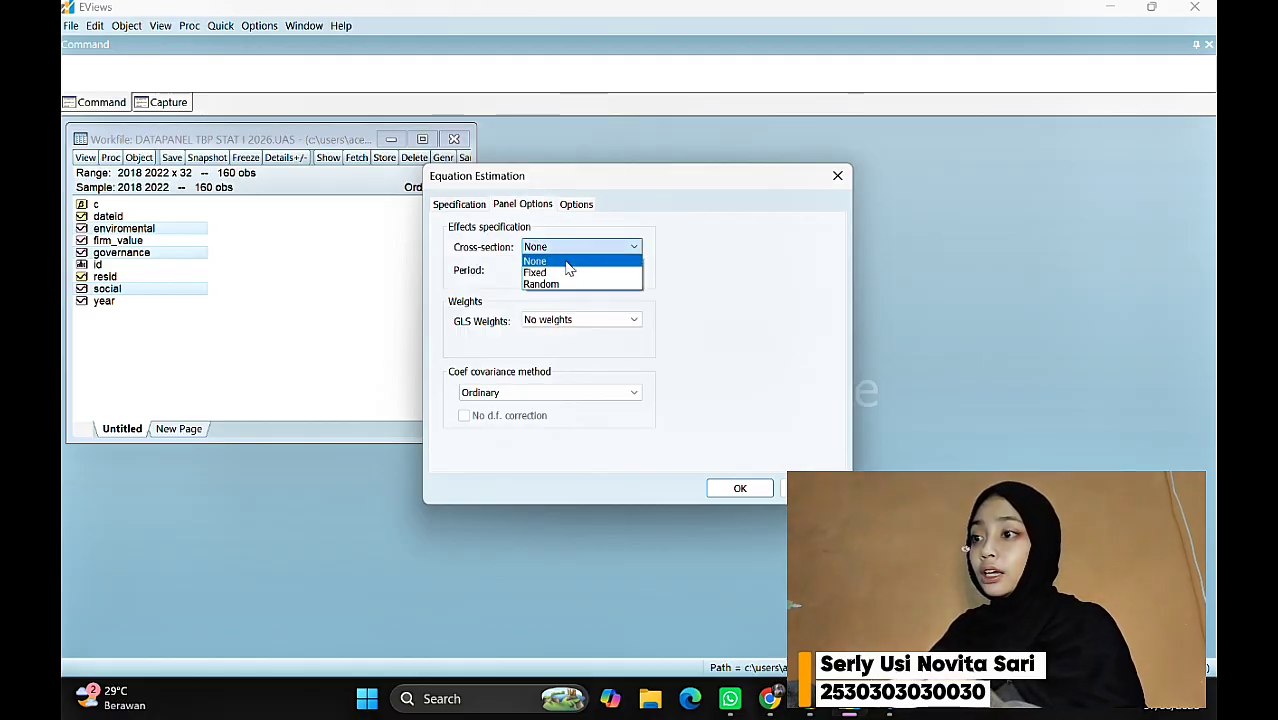
click(573, 268)
click(756, 488)
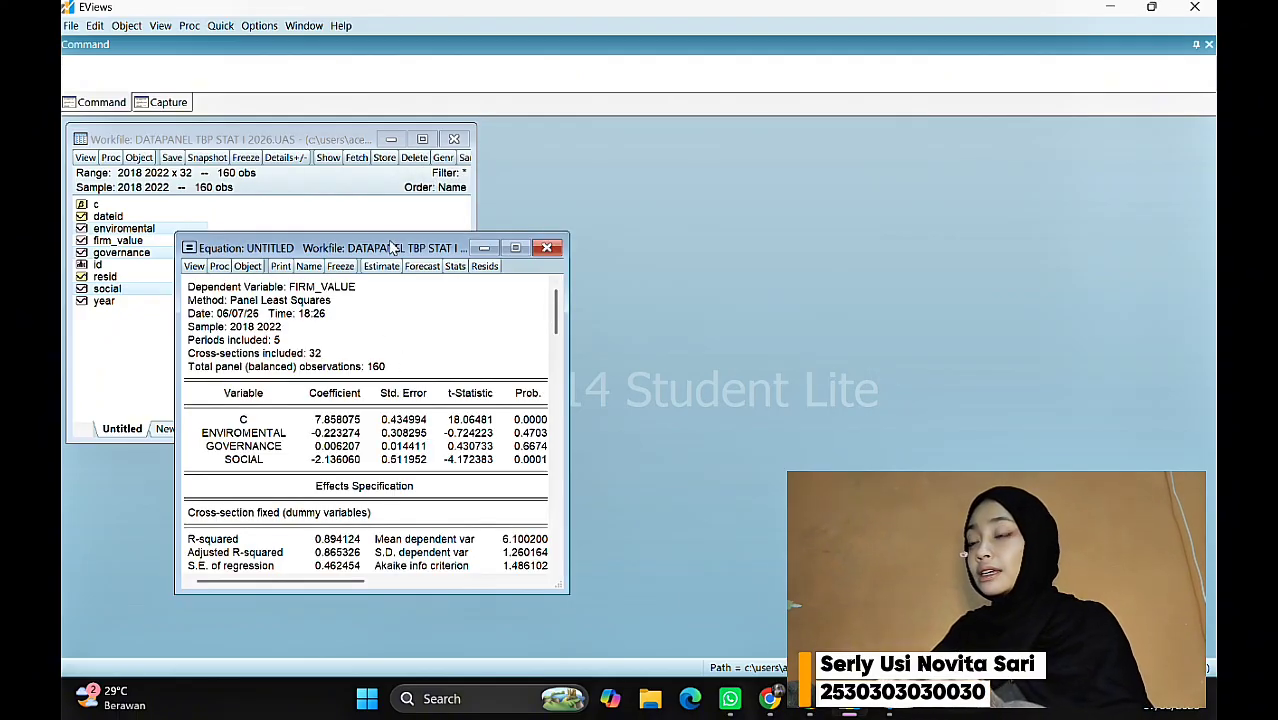
drag(393, 248, 721, 175)
Step: Generate the series absres_final = abs (resid) over the sample 2018 2022
click(442, 157)
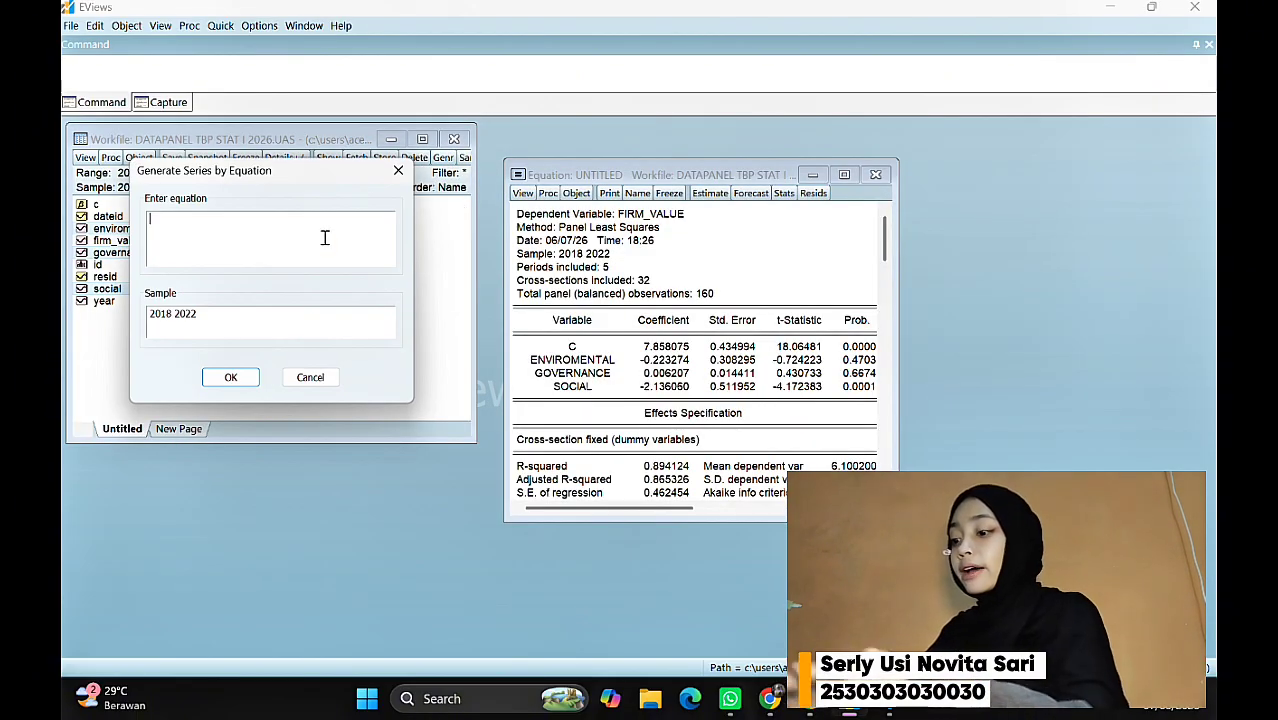
text(absres)
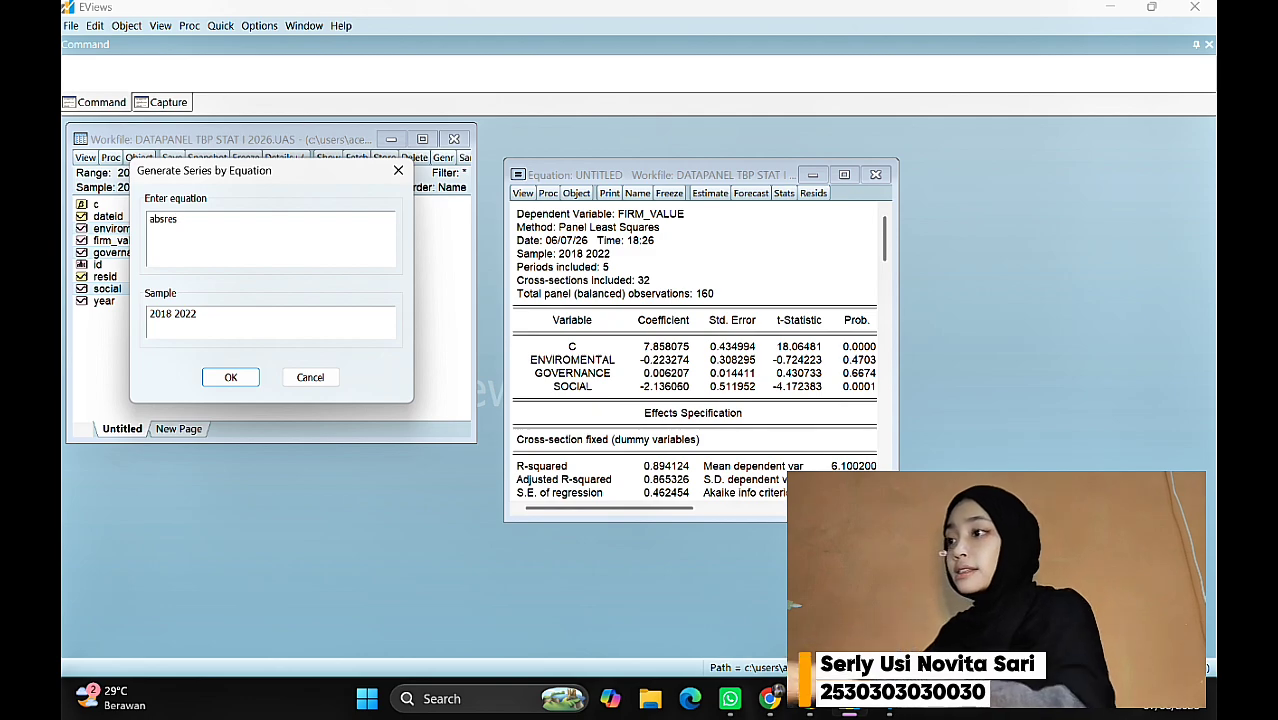
click(325, 237)
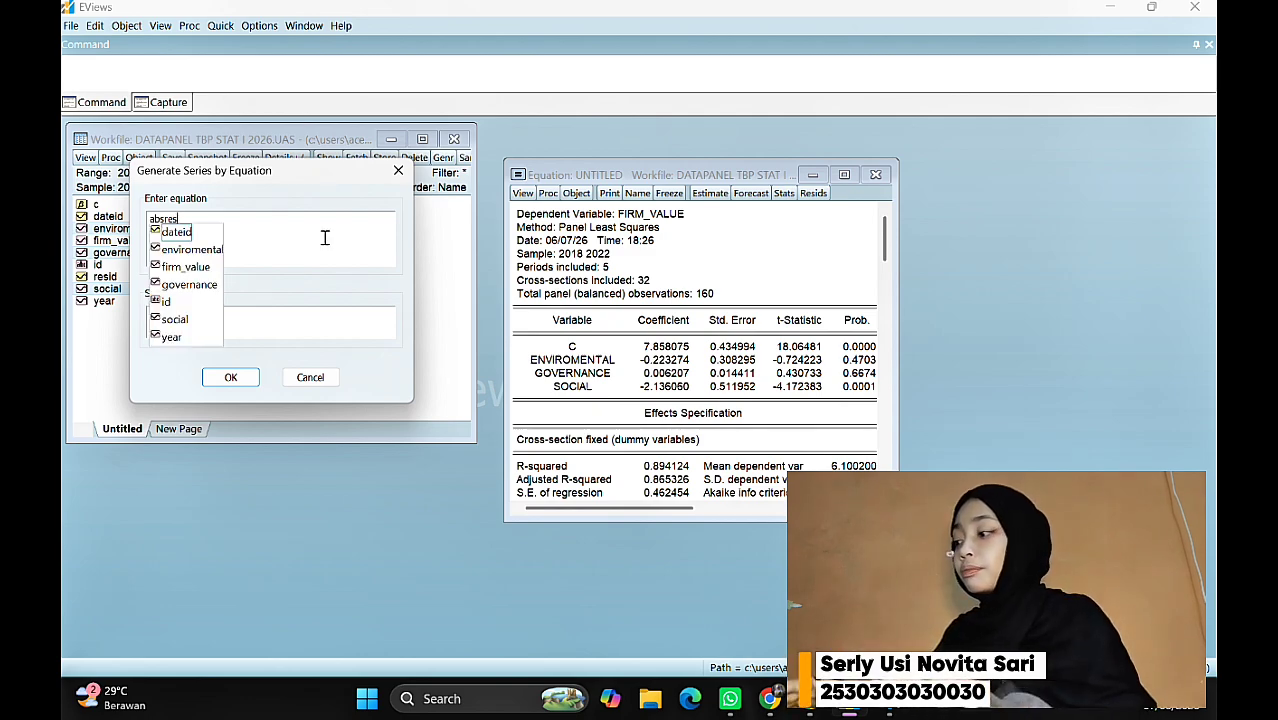
text(=)
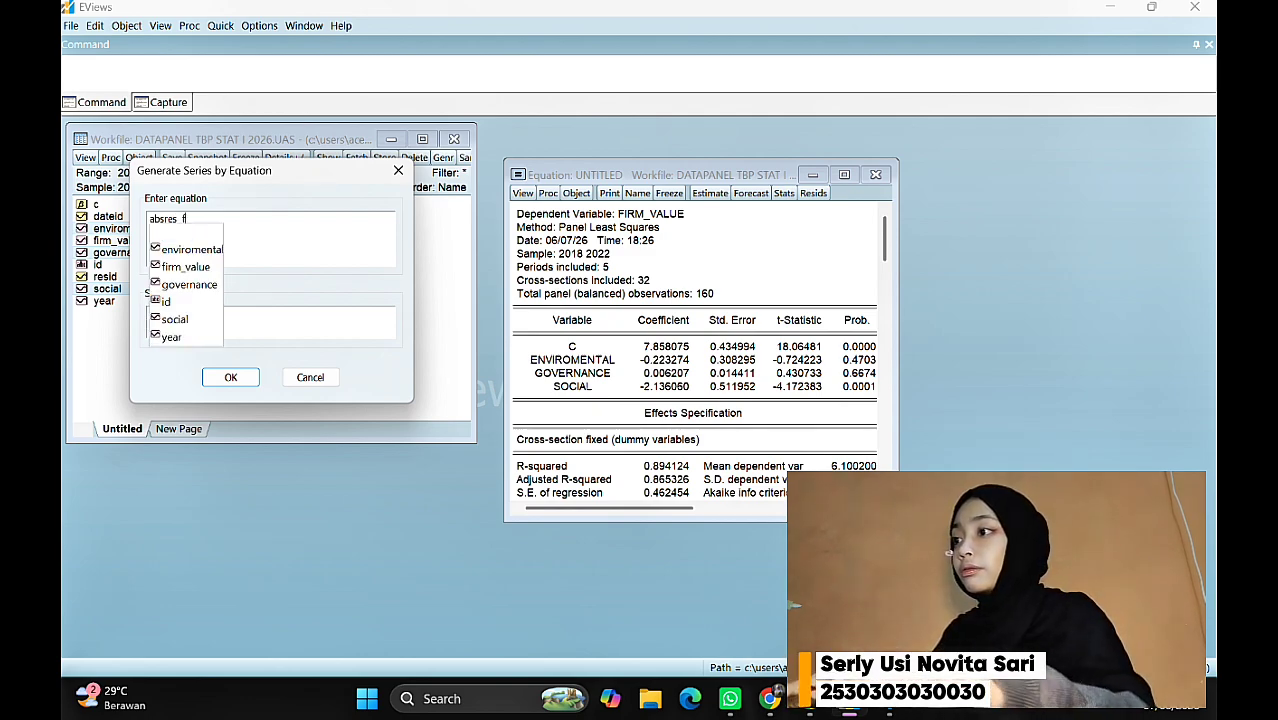
text(inal )
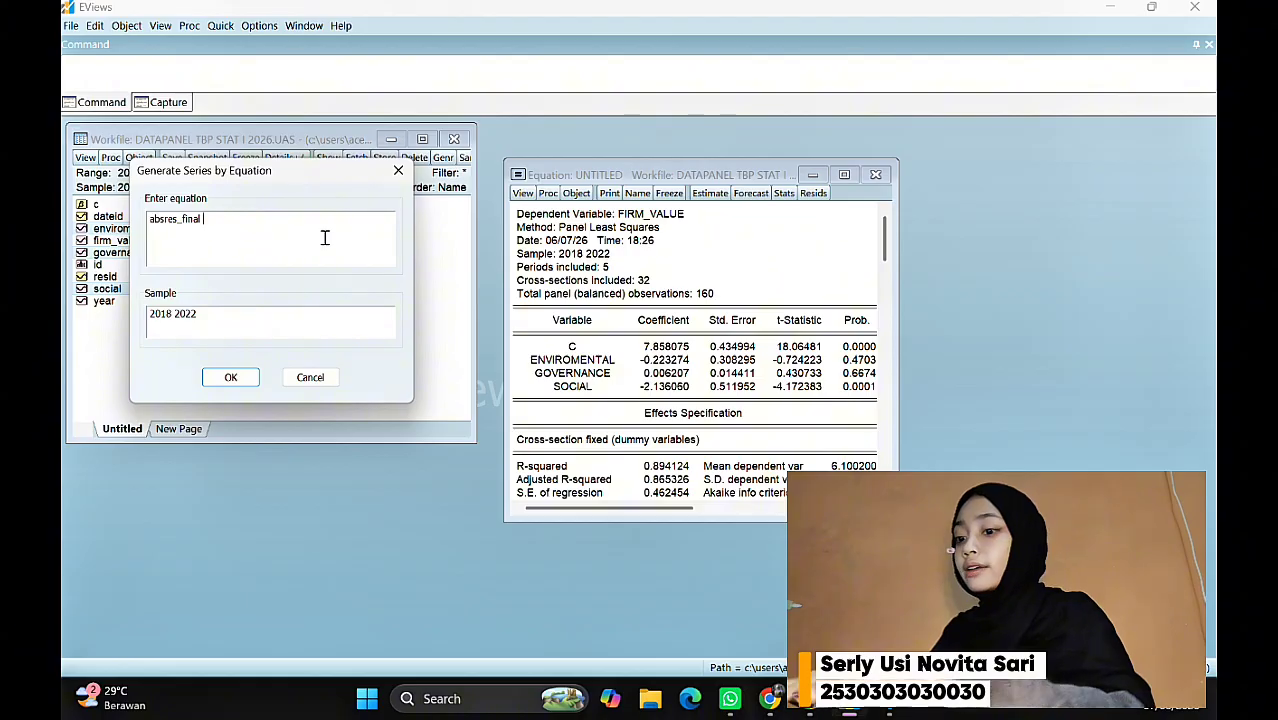
text(=)
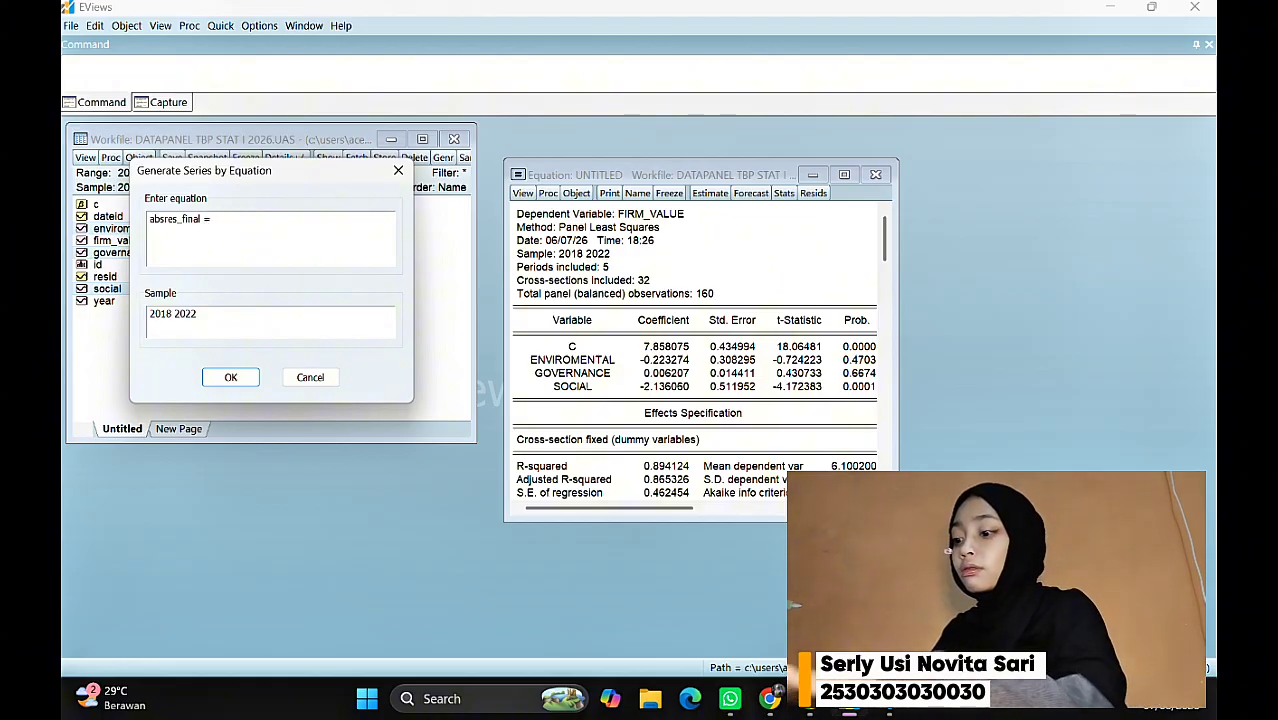
text( abs ()
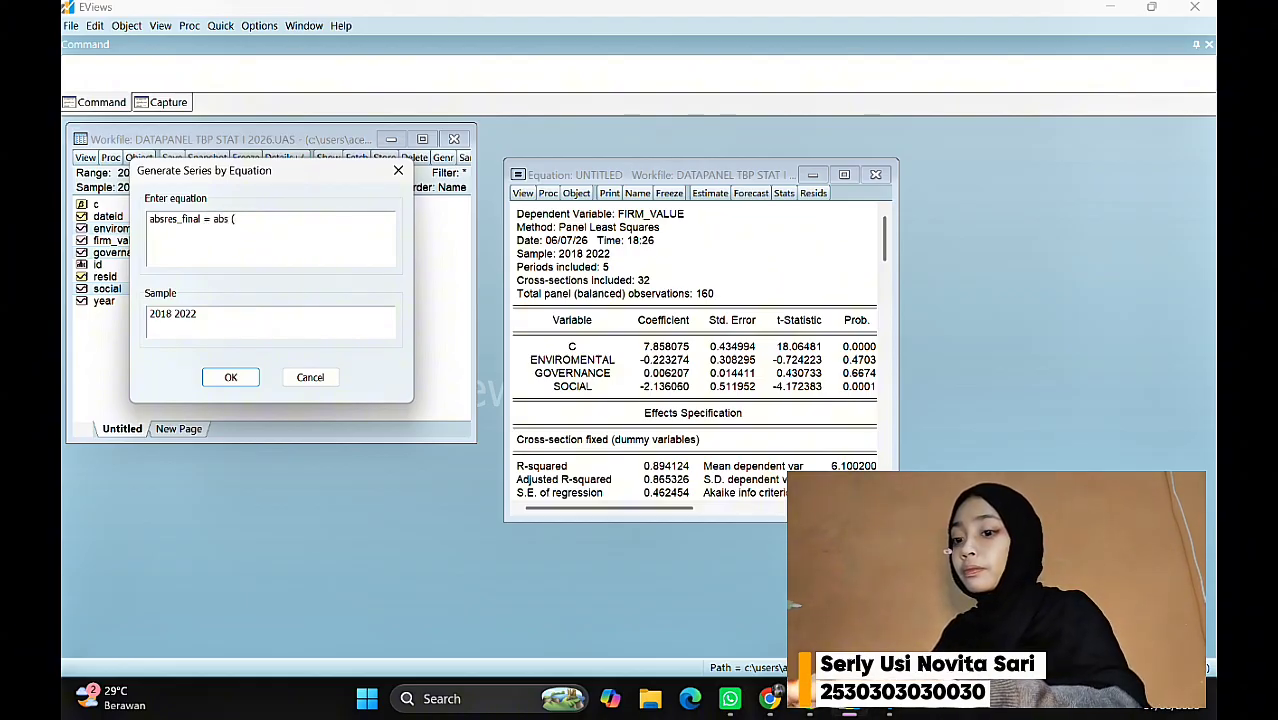
text(resid))
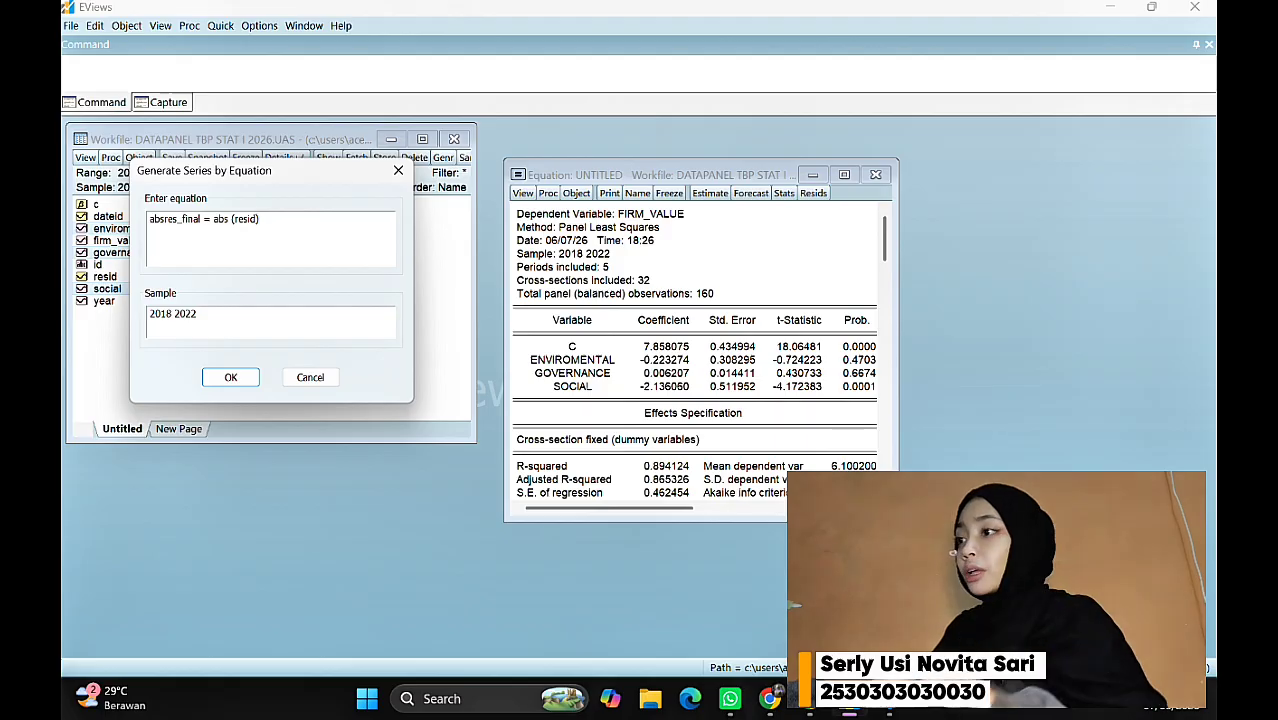
click(230, 380)
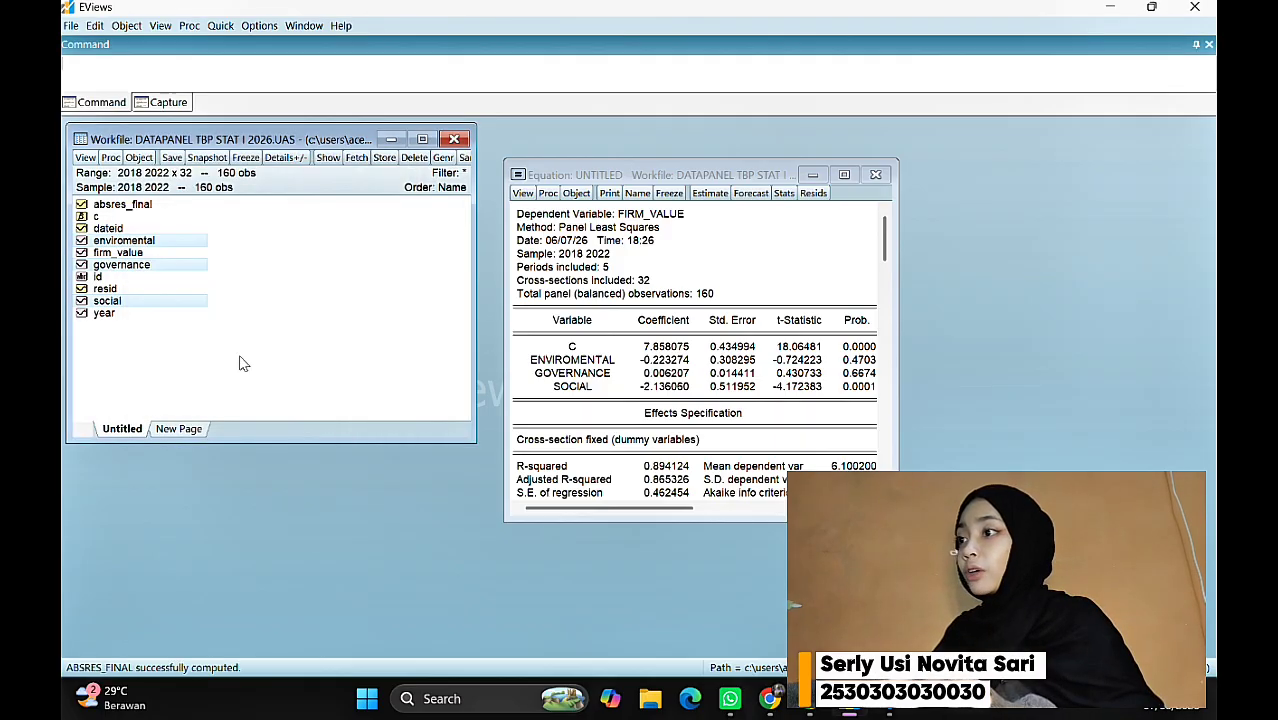
Step: Start another Least Squares equation estimation with the specification absres_final c enviromental governance social for sample 2018 2022
click(221, 26)
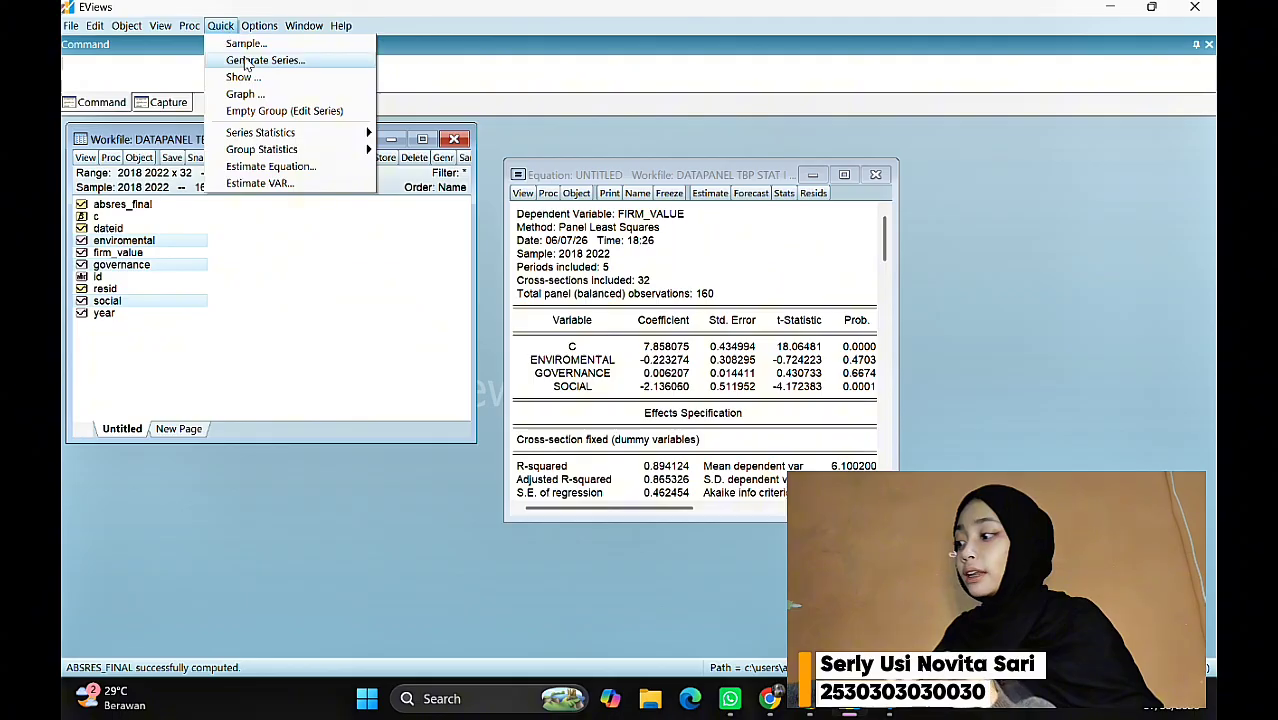
click(282, 166)
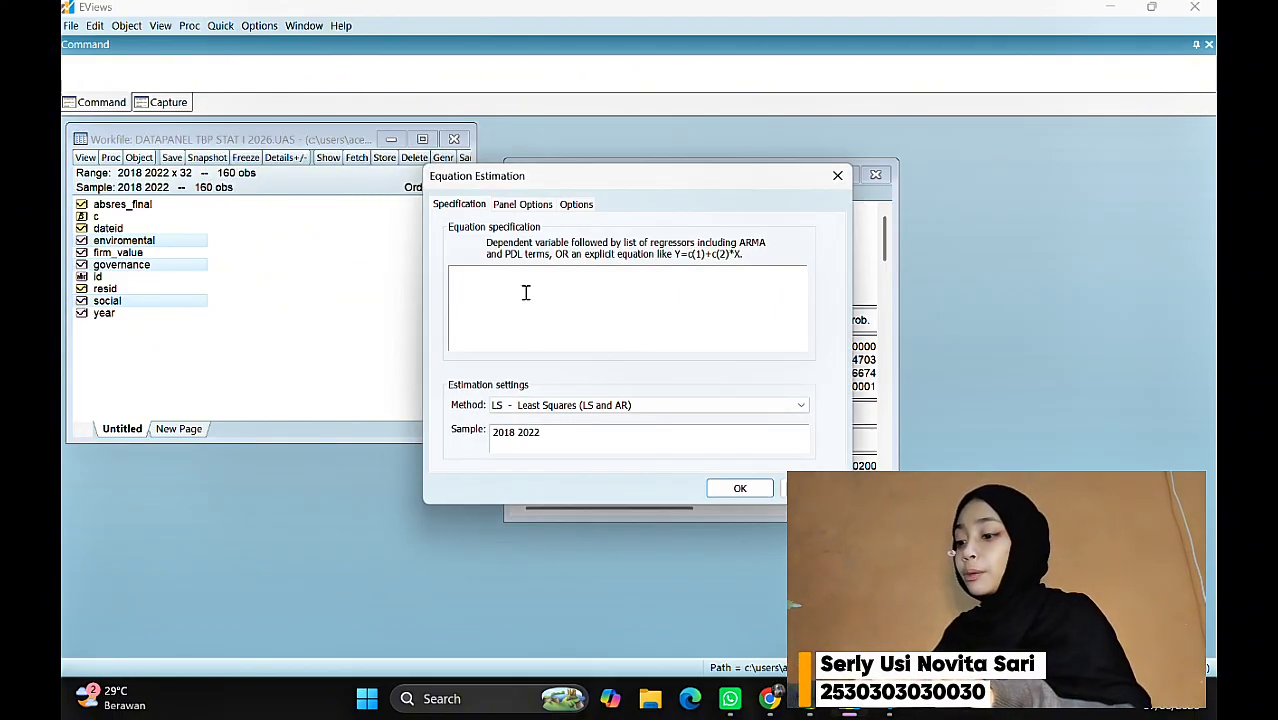
text(abs)
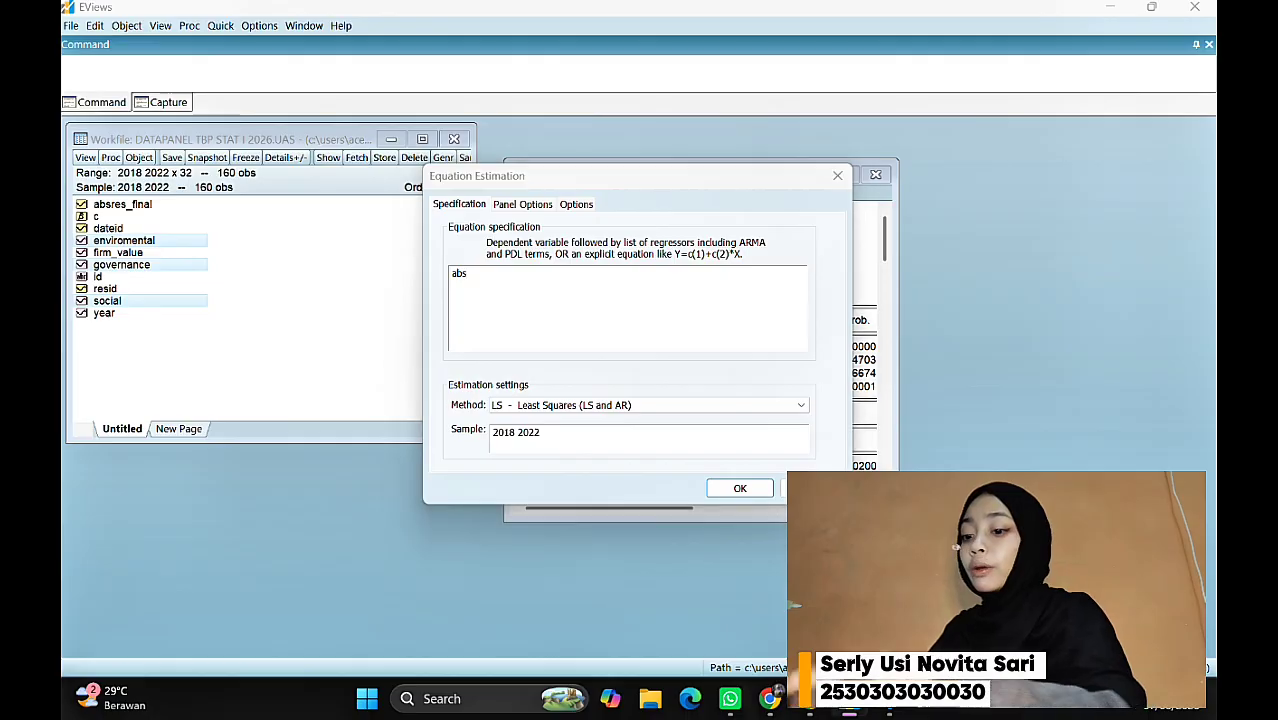
text(res)
click(525, 287)
text(c env)
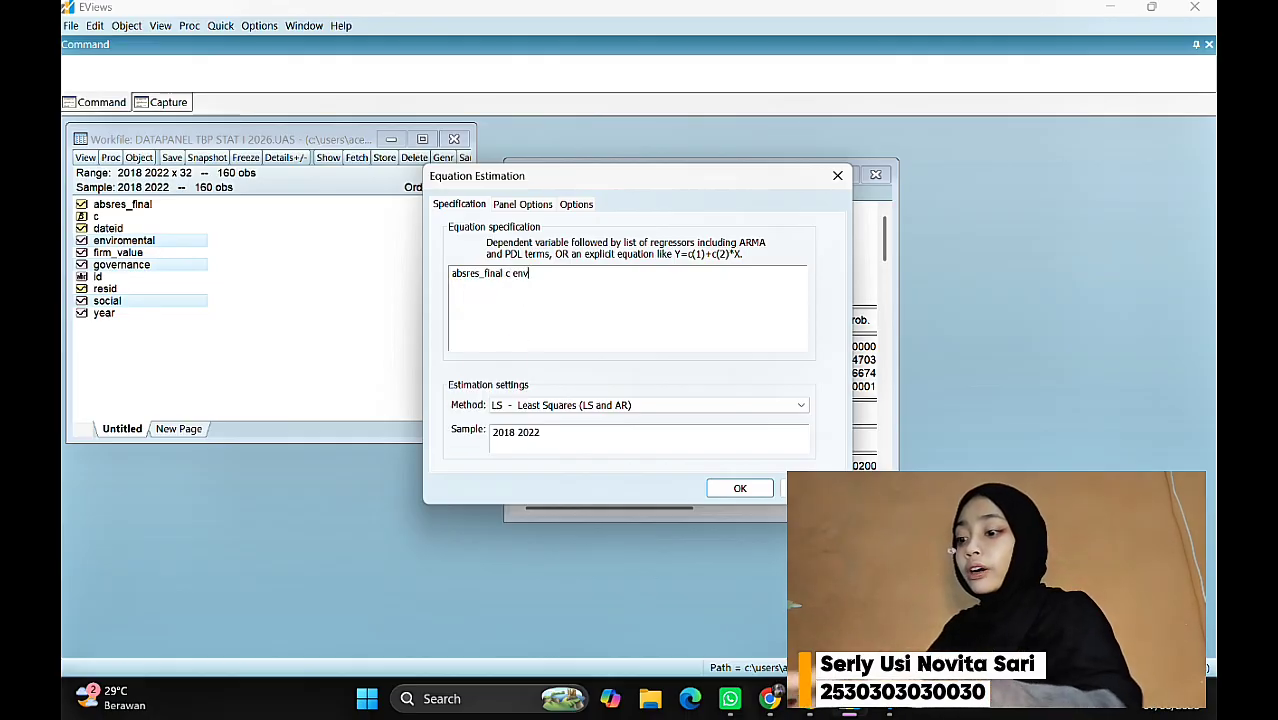
text(iromental gove)
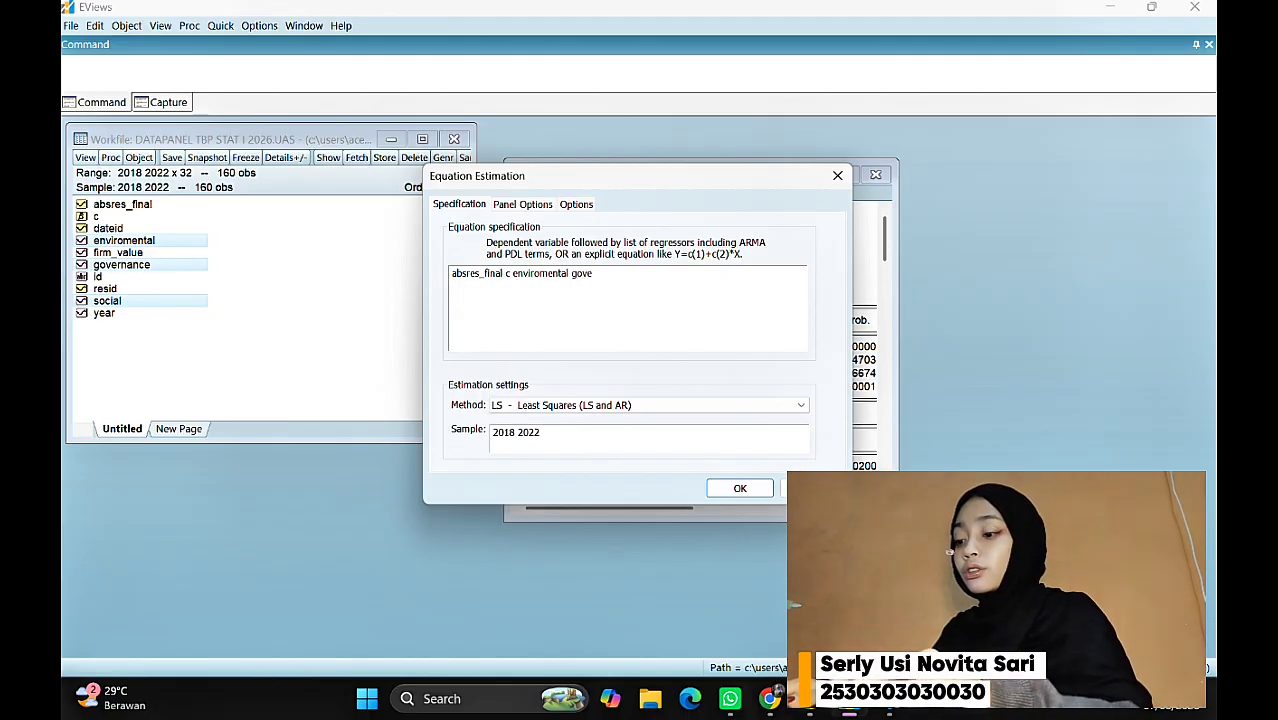
text(rnance soc)
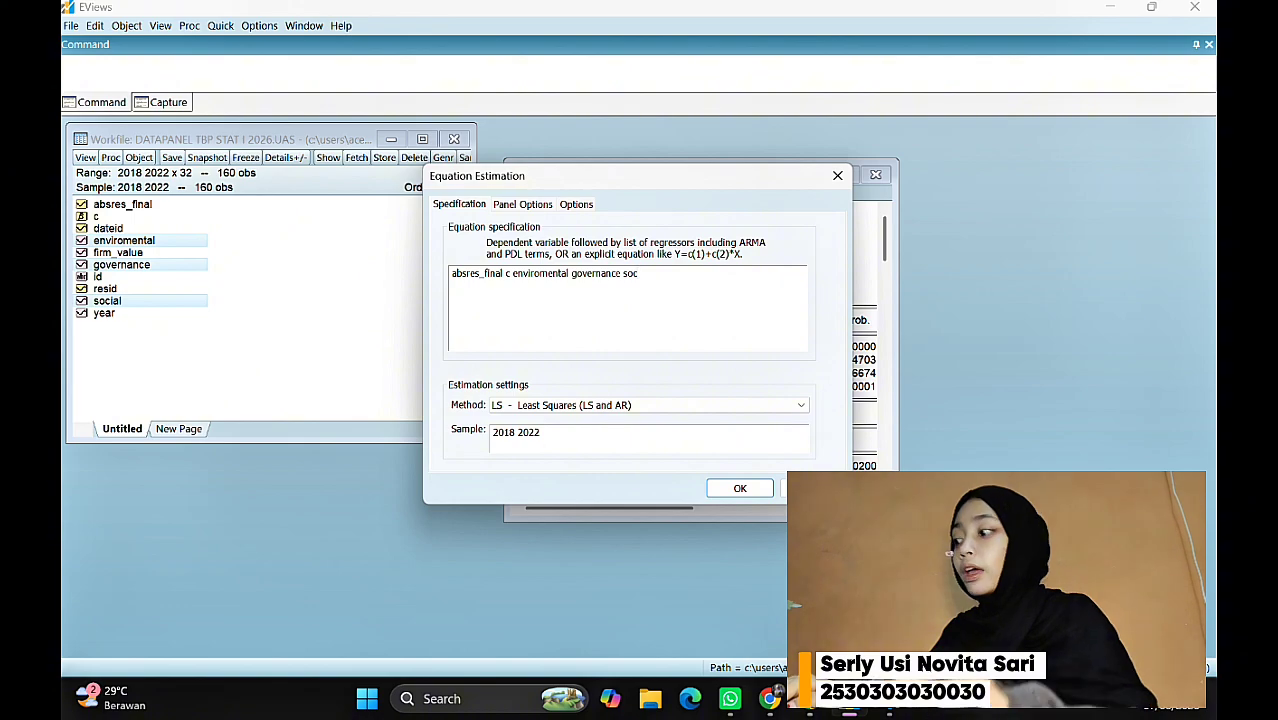
text(ial)
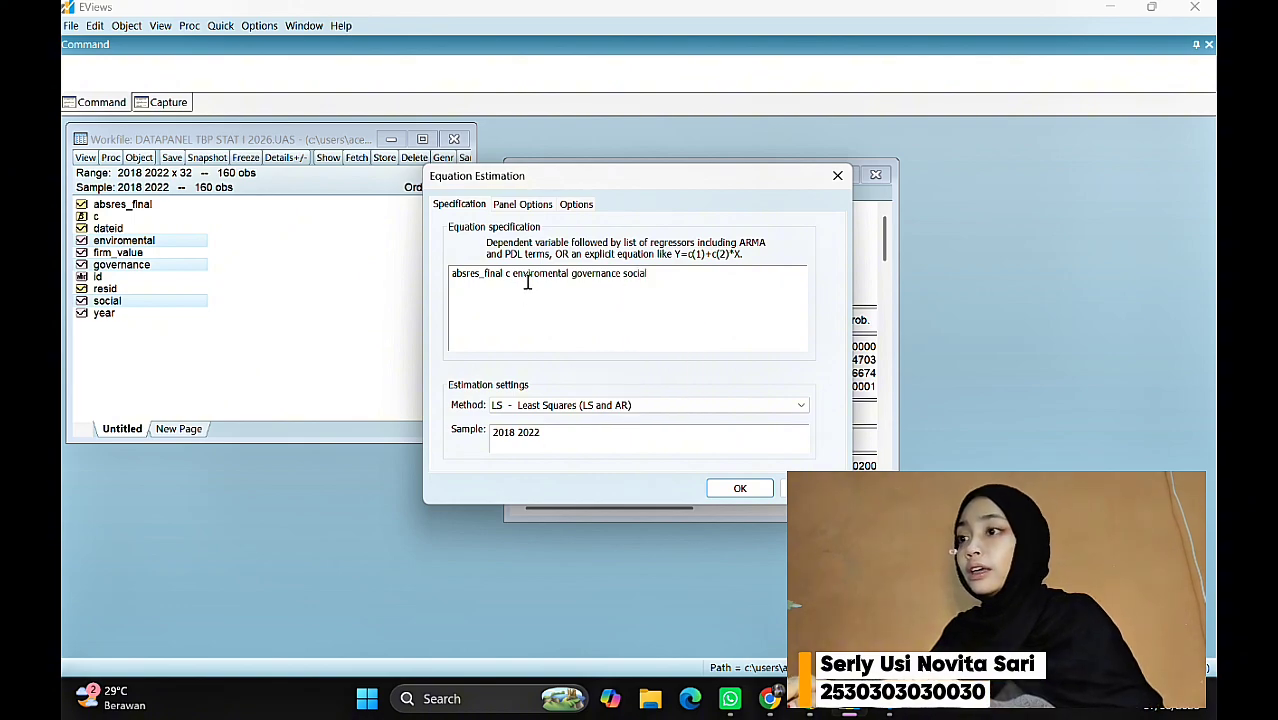
Step: Estimate the absres_final equation in place of the untitled firm_value equation, and widen and reposition its output window
click(531, 208)
click(739, 488)
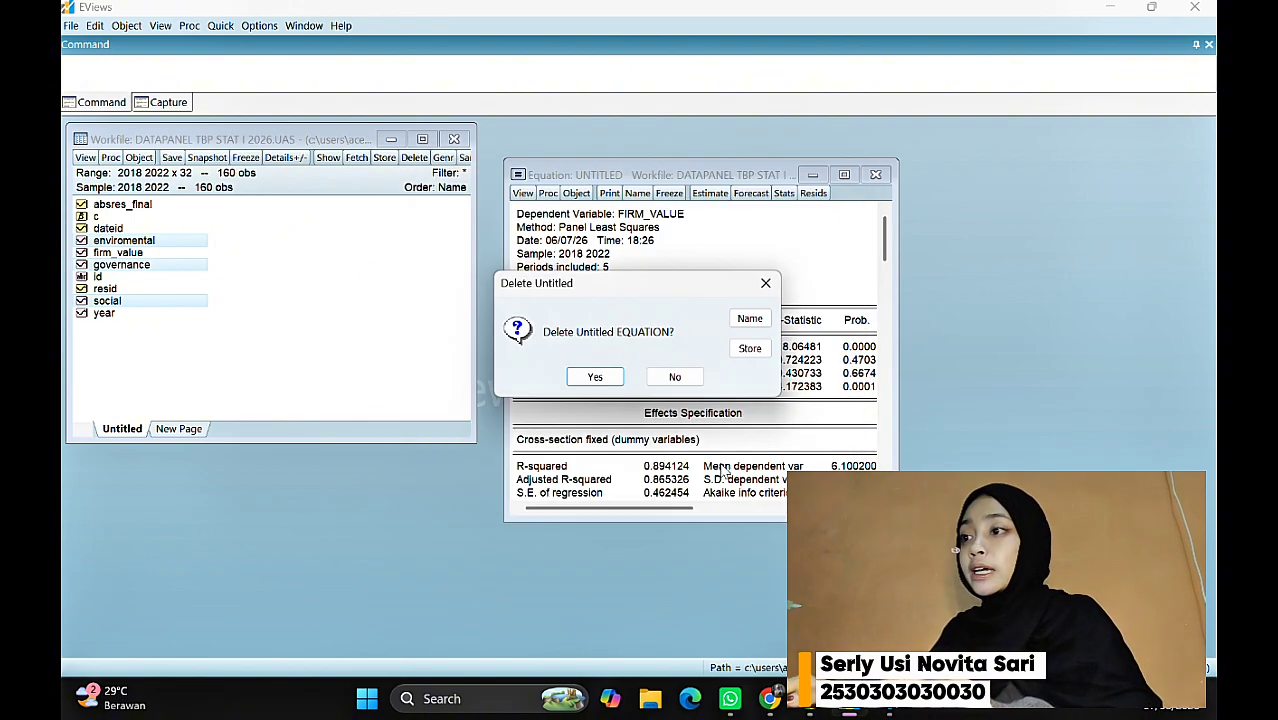
click(596, 377)
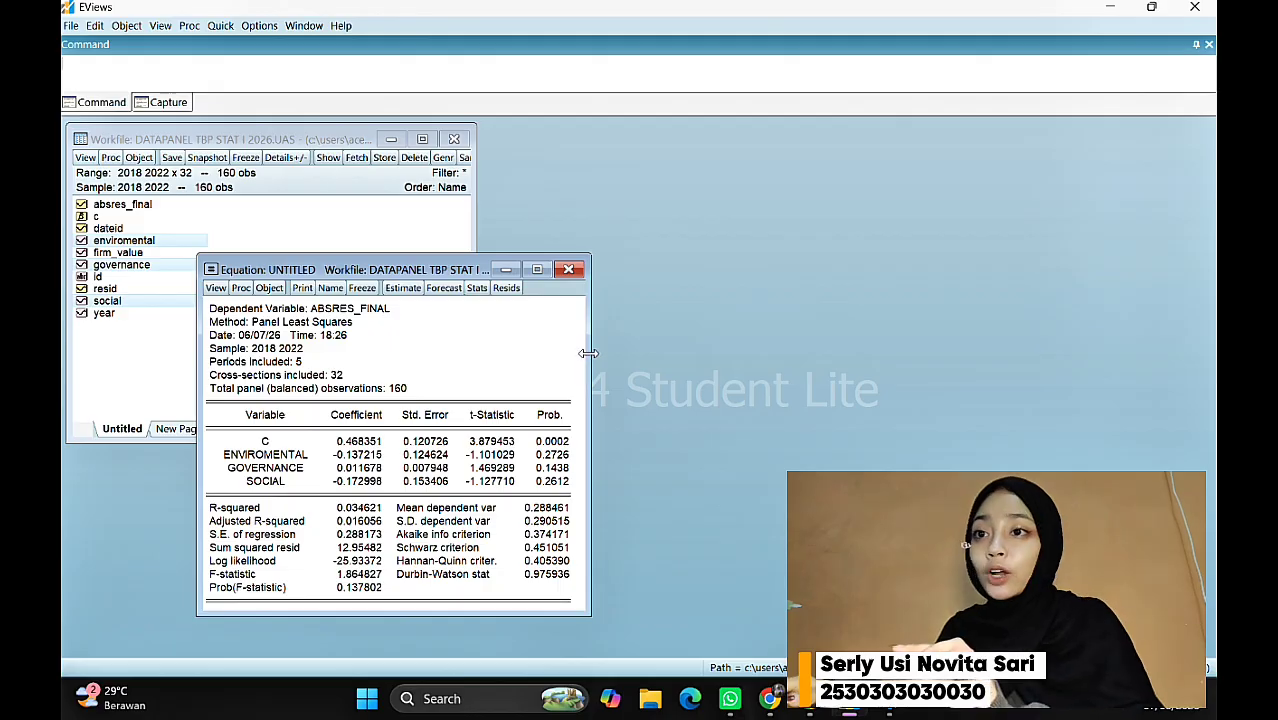
drag(588, 353, 795, 360)
drag(531, 264, 630, 163)
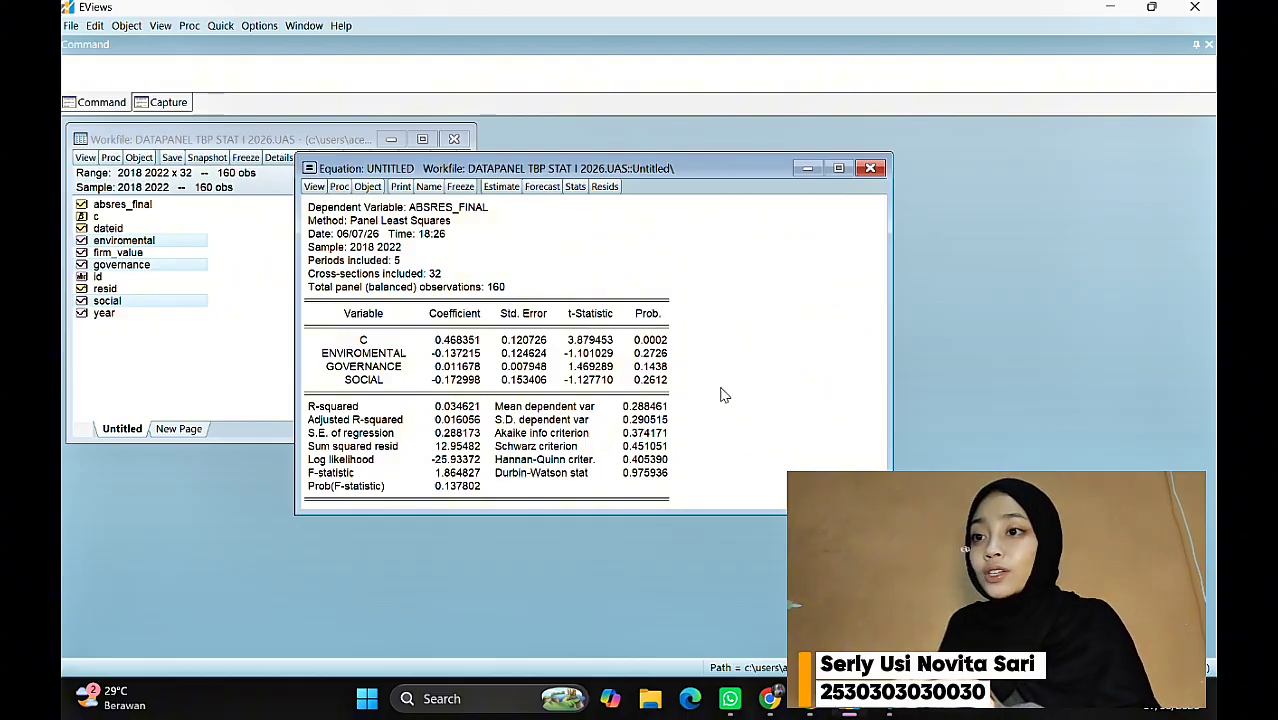
Step: Inspect the Prob. values of enviromental, governance and social in the absres_final output, and delete the untitled equation
click(660, 354)
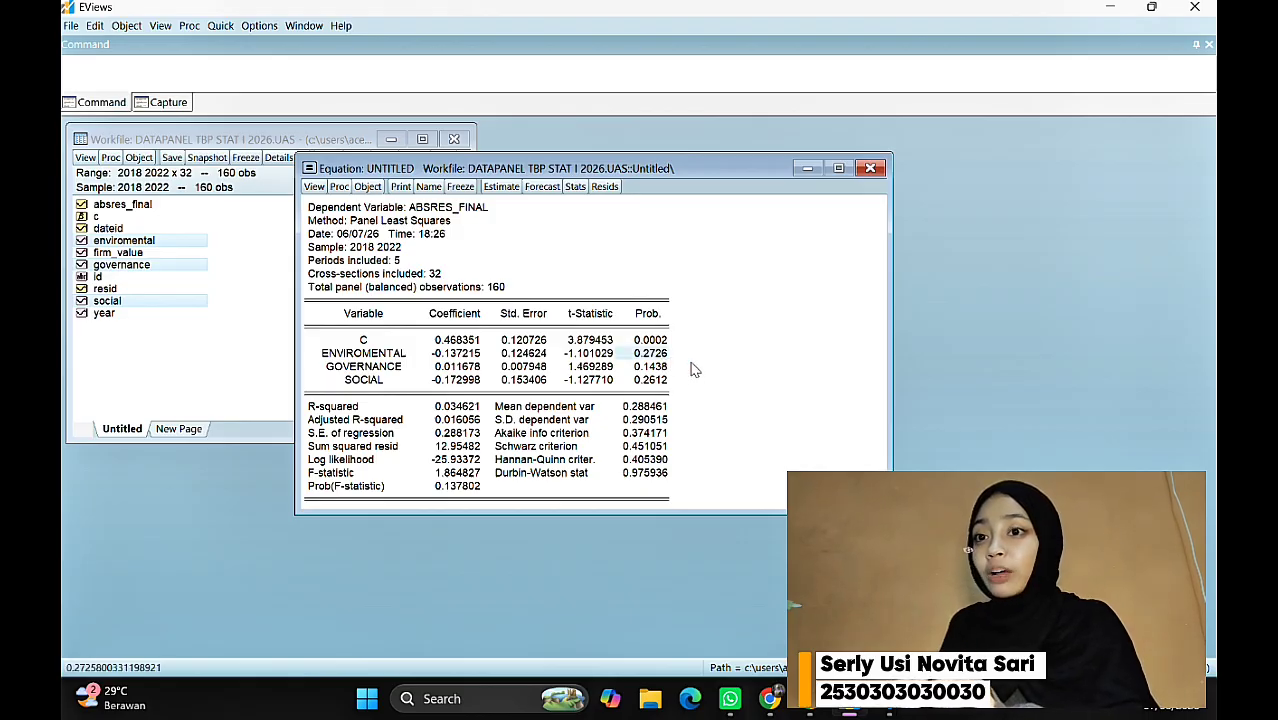
click(658, 367)
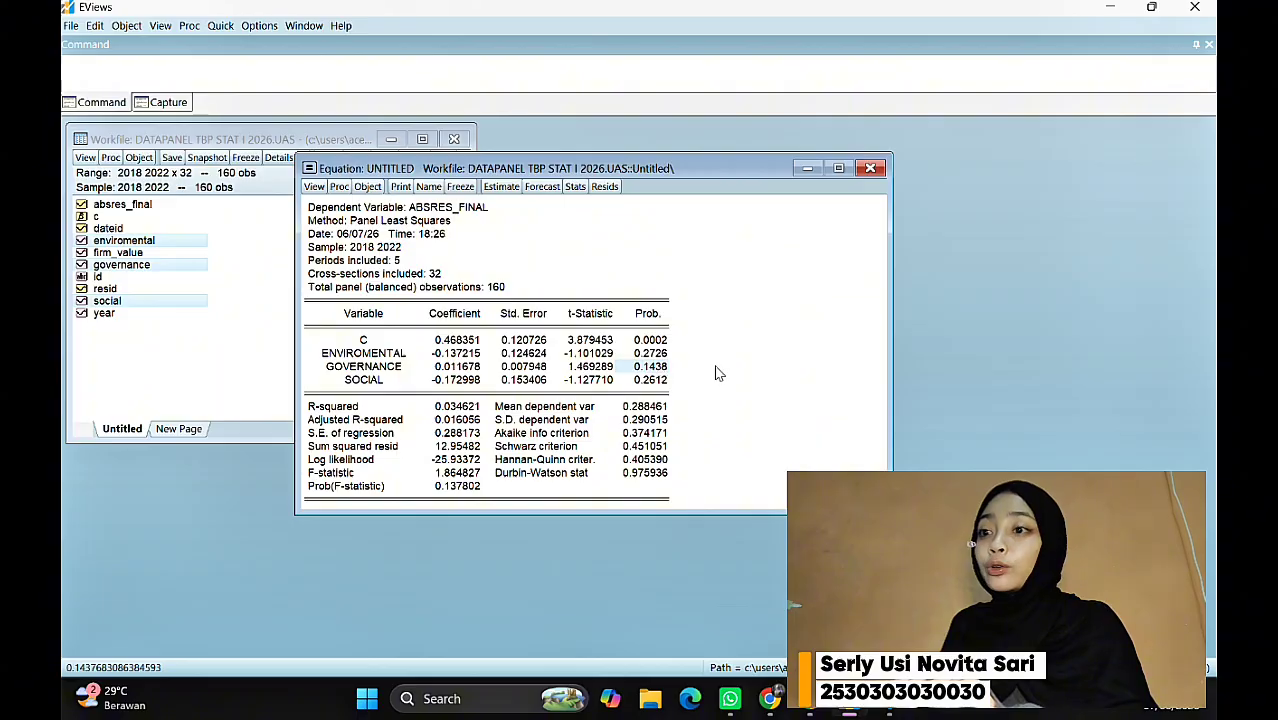
click(657, 381)
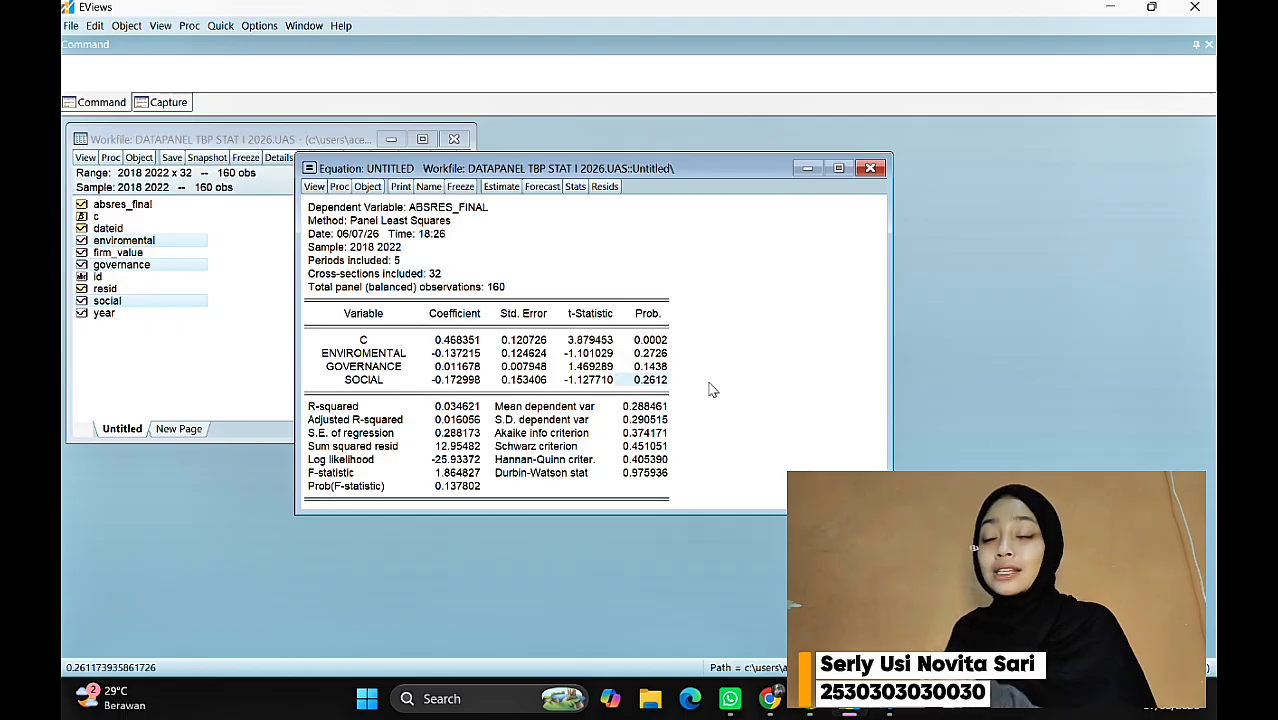
click(869, 169)
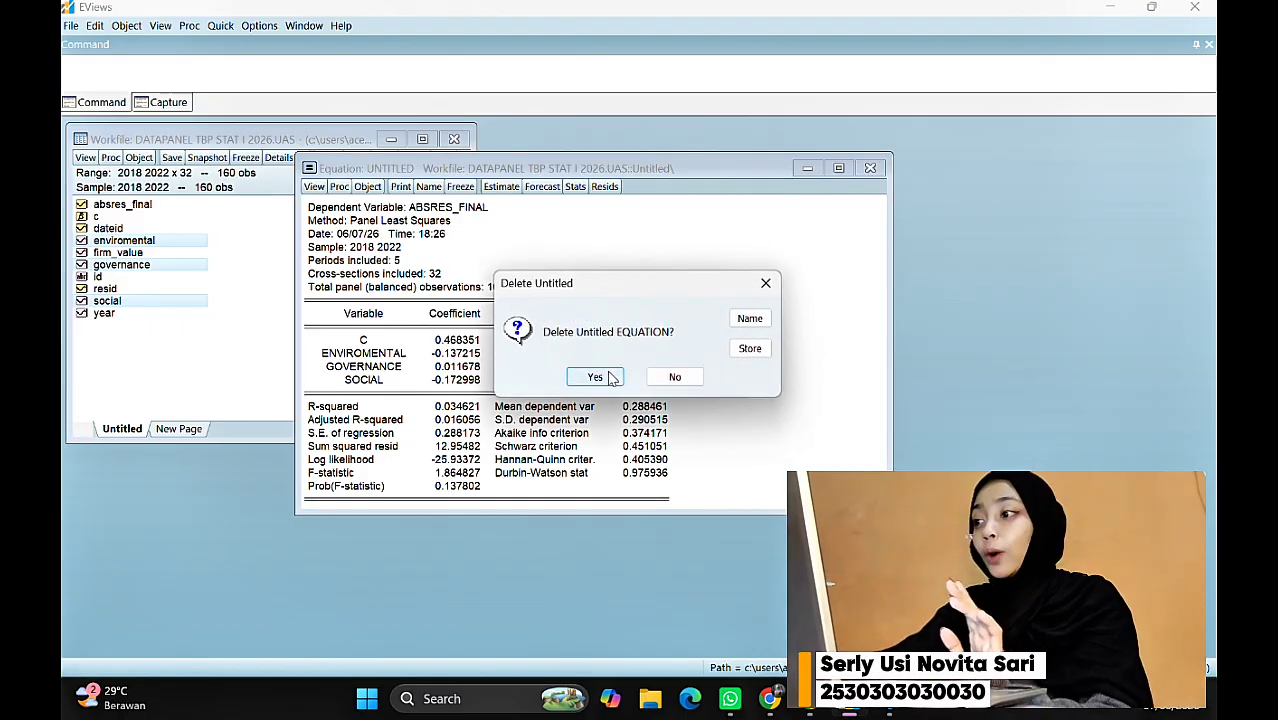
click(595, 377)
Step: Start a Least Squares equation estimation with the specification firm_value c enviromental governance social for sample 2018 2022
click(220, 25)
click(322, 166)
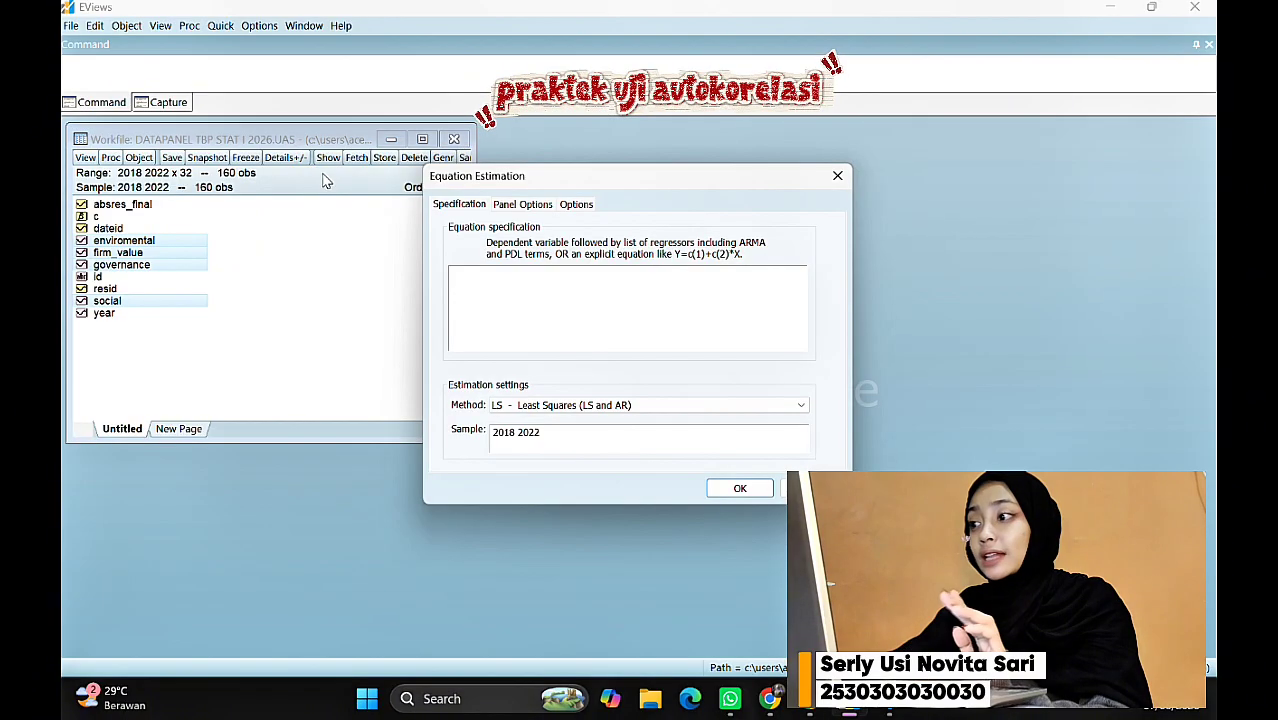
text(fir)
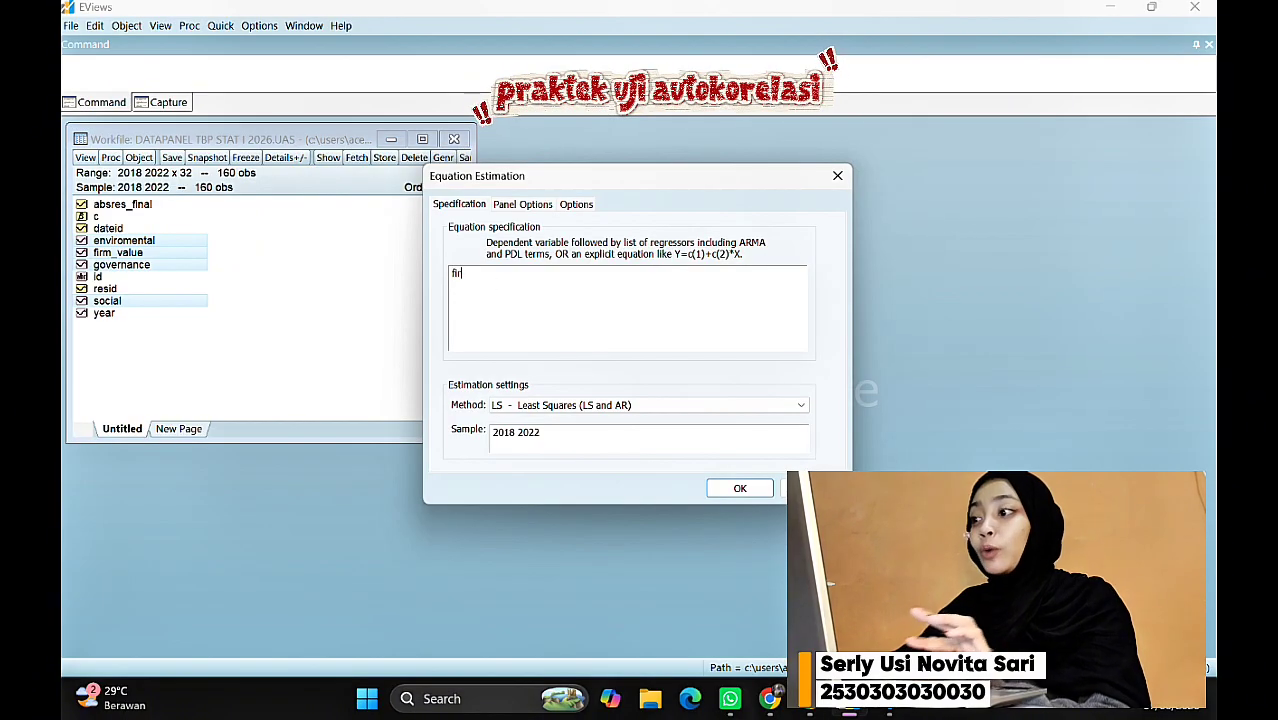
text(m_value c e)
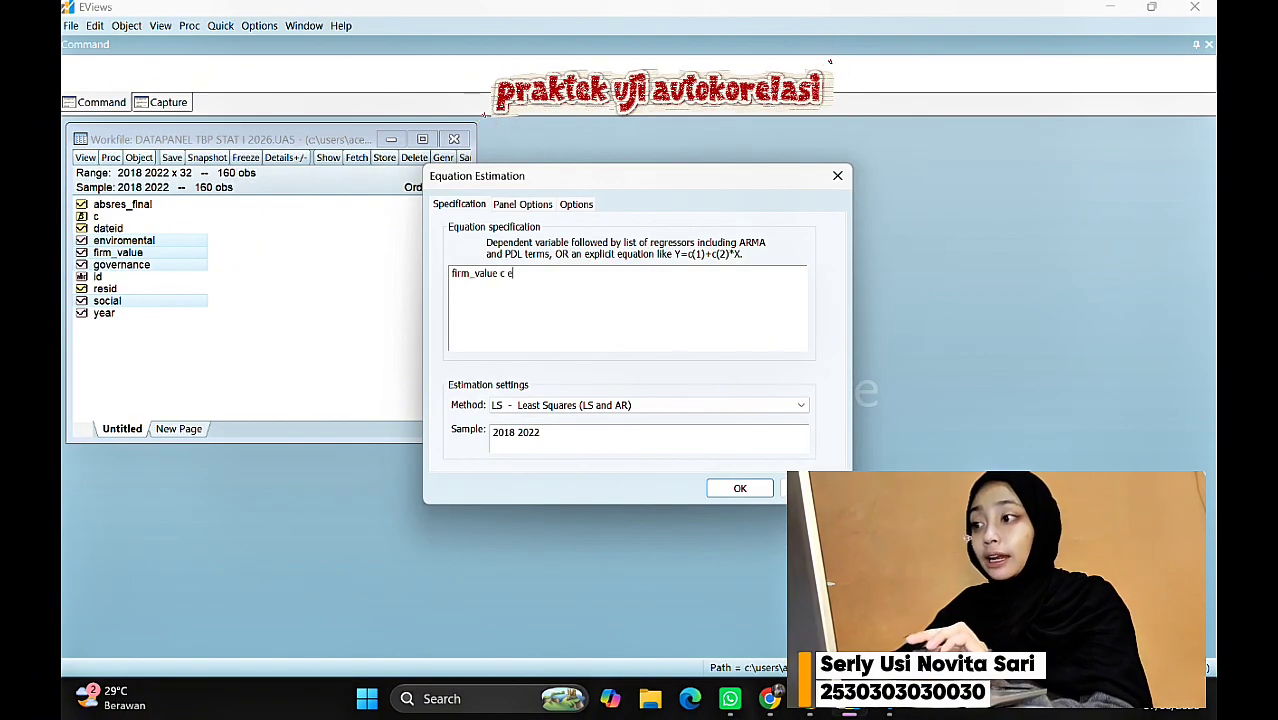
text(nviromental)
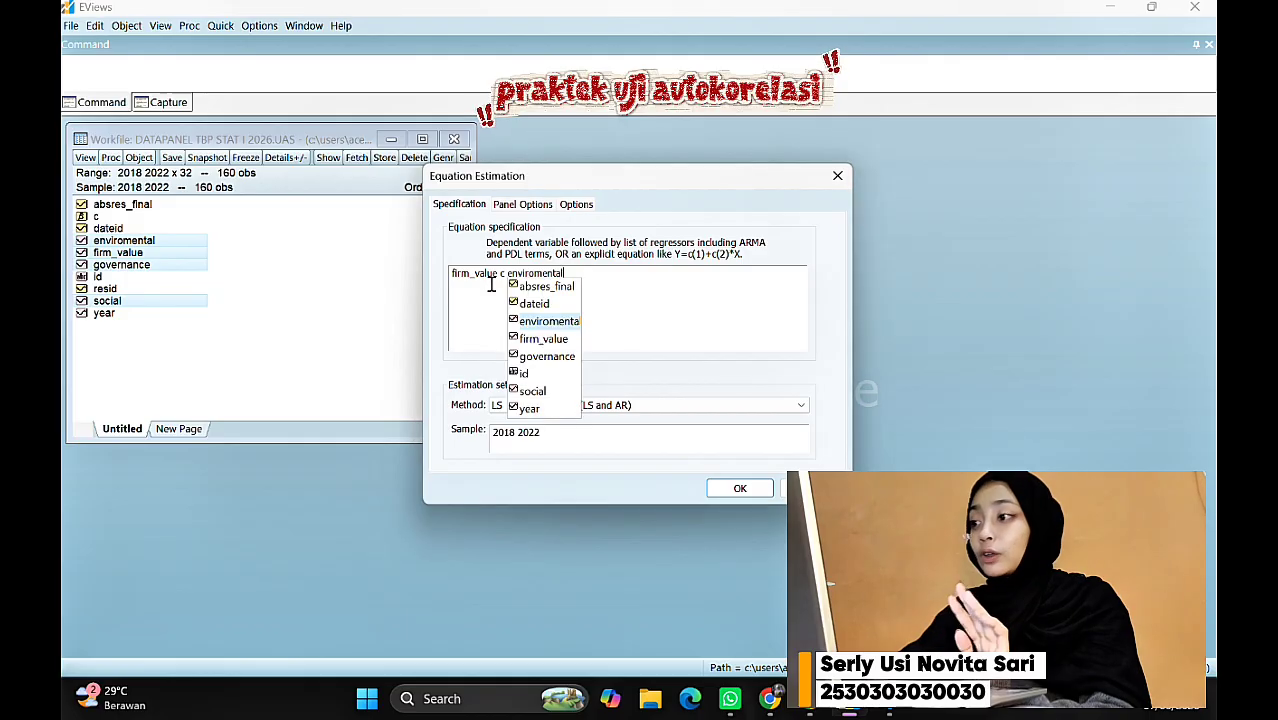
text( gover)
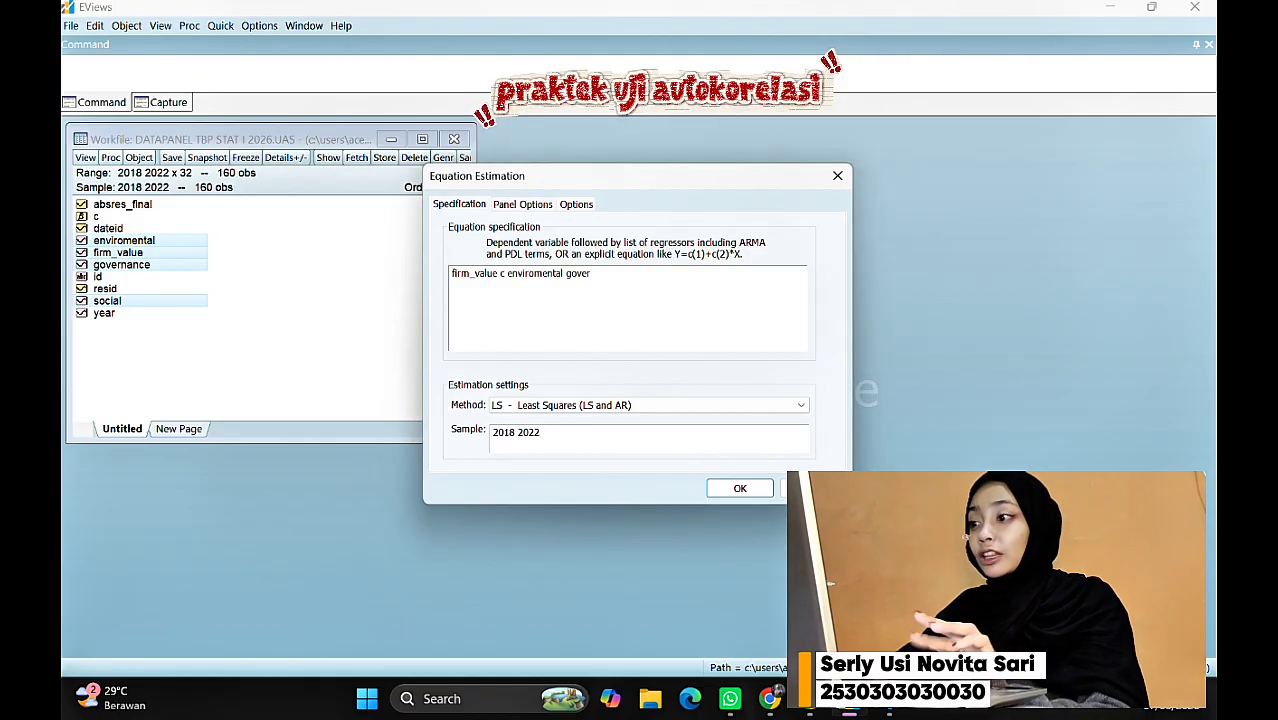
text(nance soc)
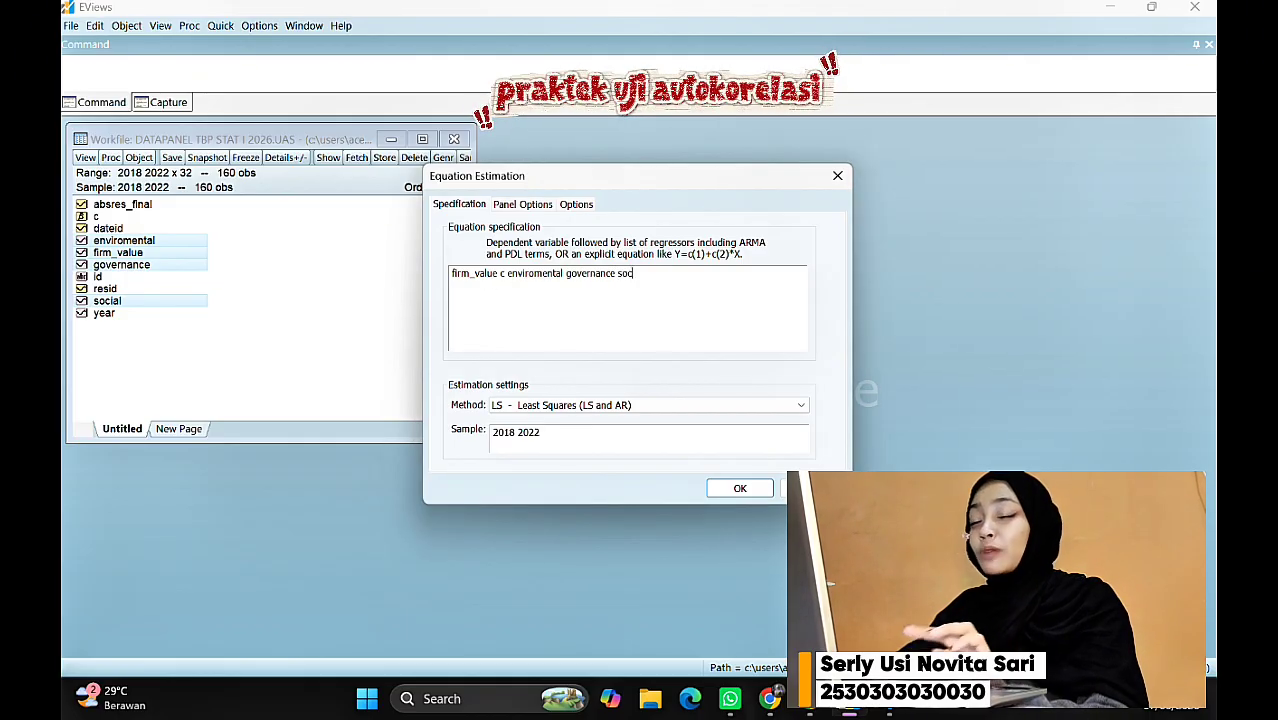
text(ial)
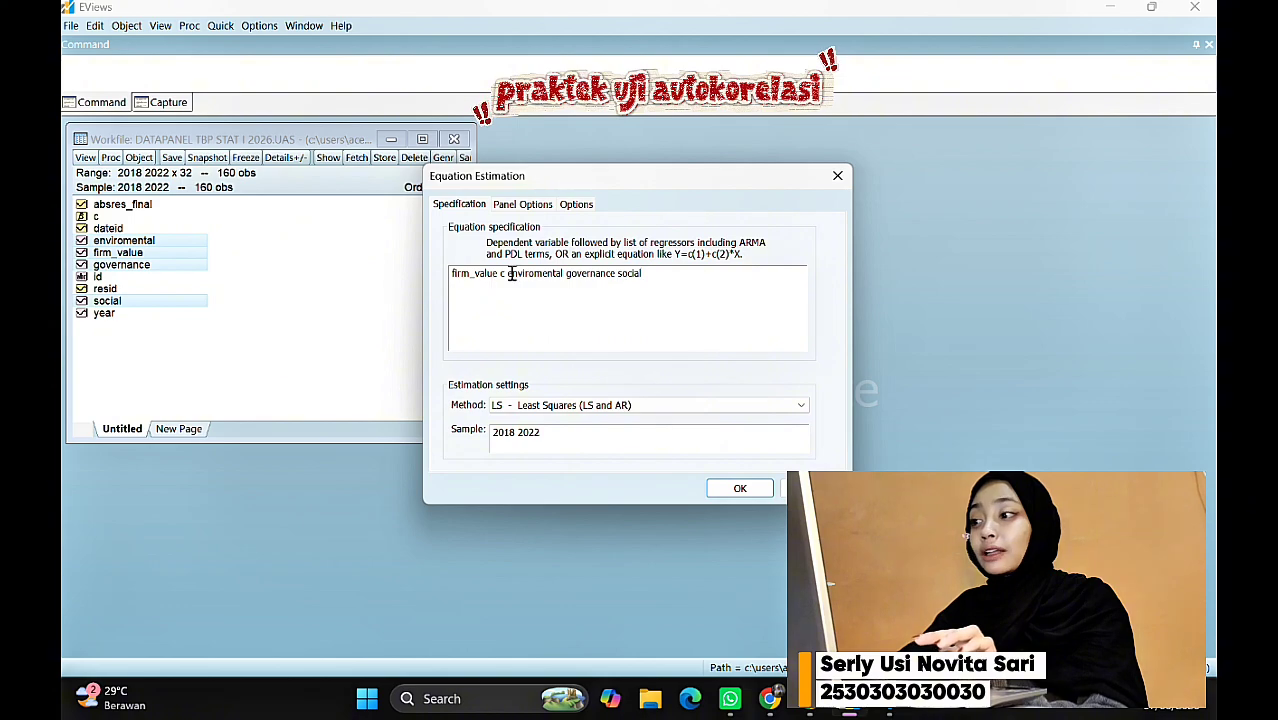
click(539, 30)
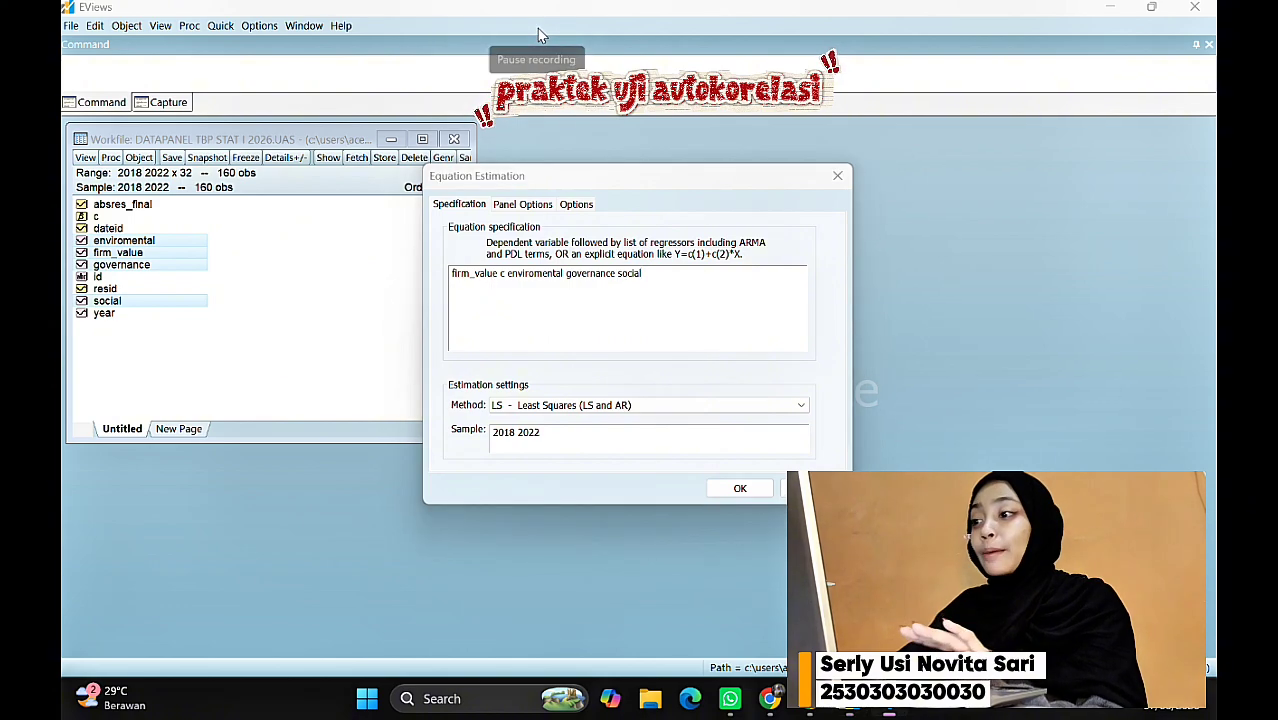
Step: Estimate the firm_value equation with Fixed cross-section effects and the White cross-section (period cluster) coefficient covariance method
click(530, 205)
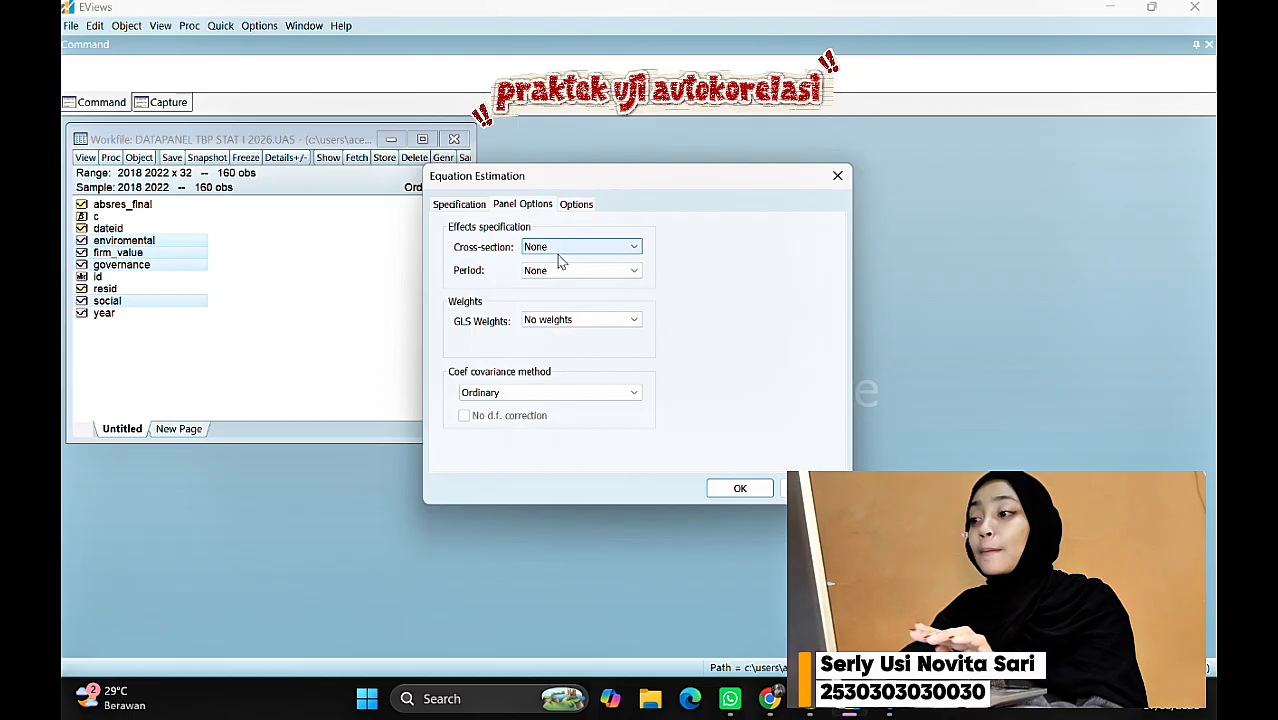
click(560, 248)
click(556, 271)
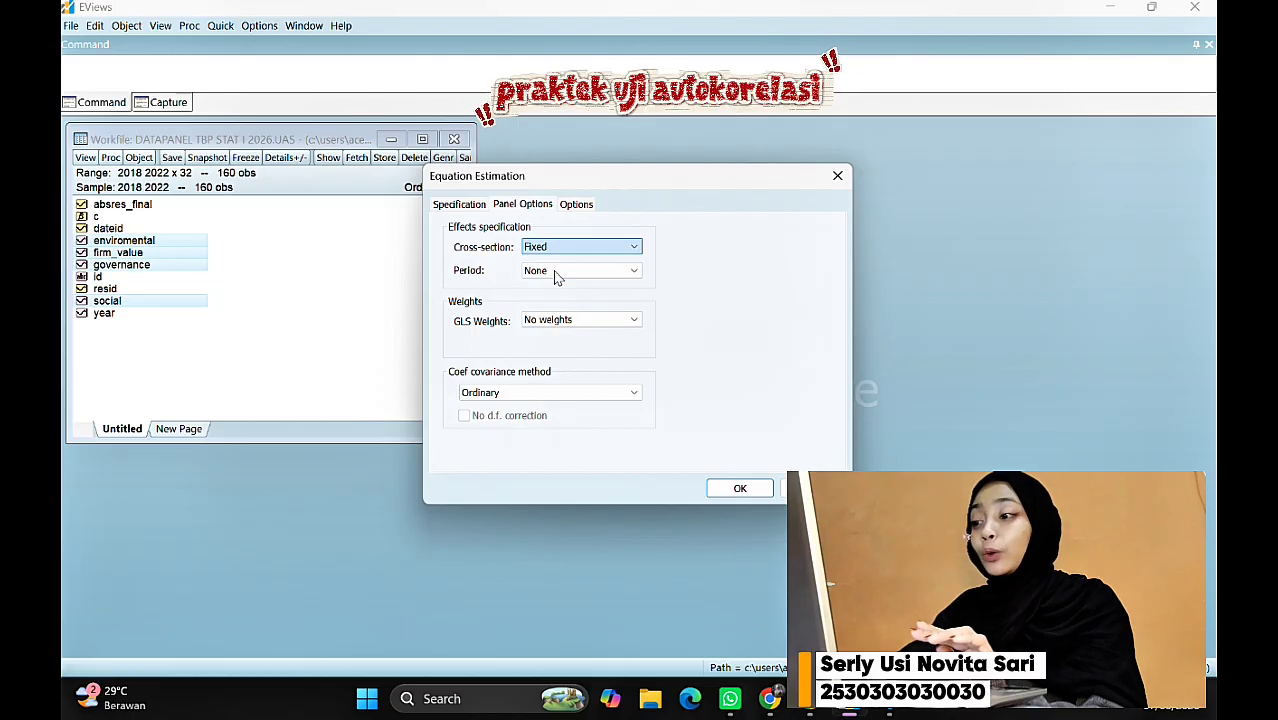
click(570, 398)
click(568, 424)
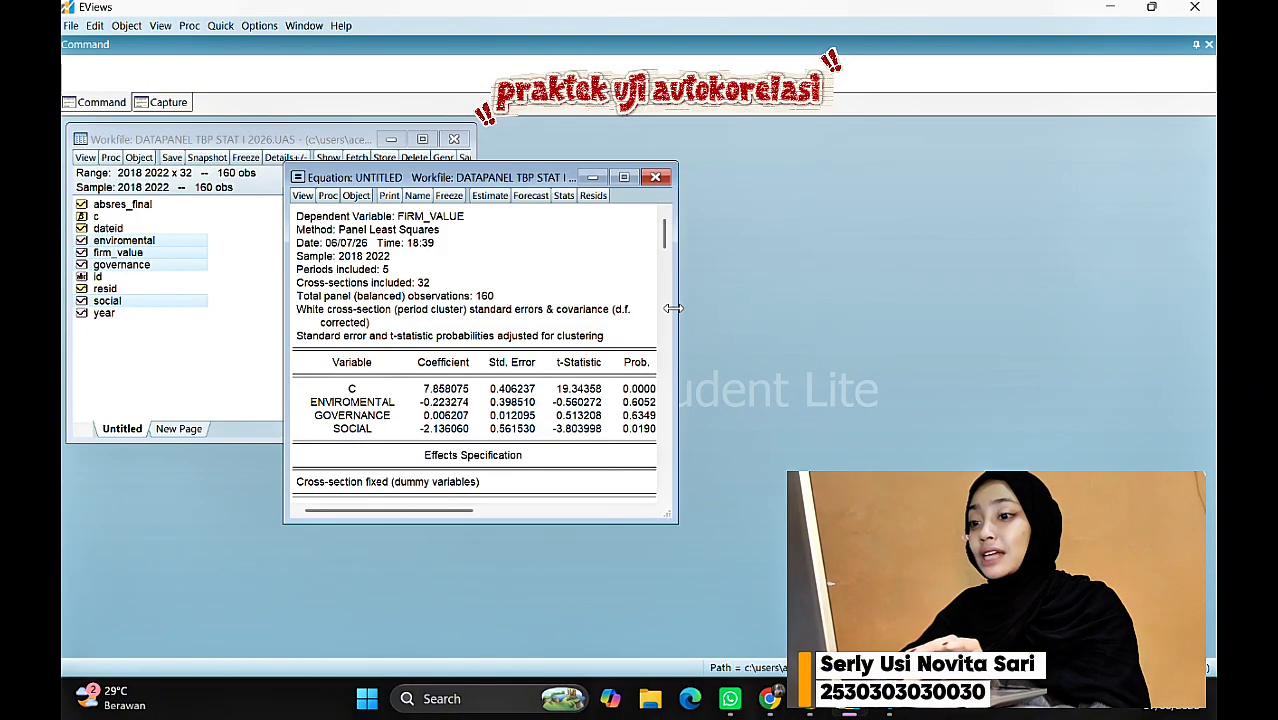
Step: Inspect the Durbin-Watson stat in the widened firm_value output, and delete the untitled equation
drag(668, 262, 683, 463)
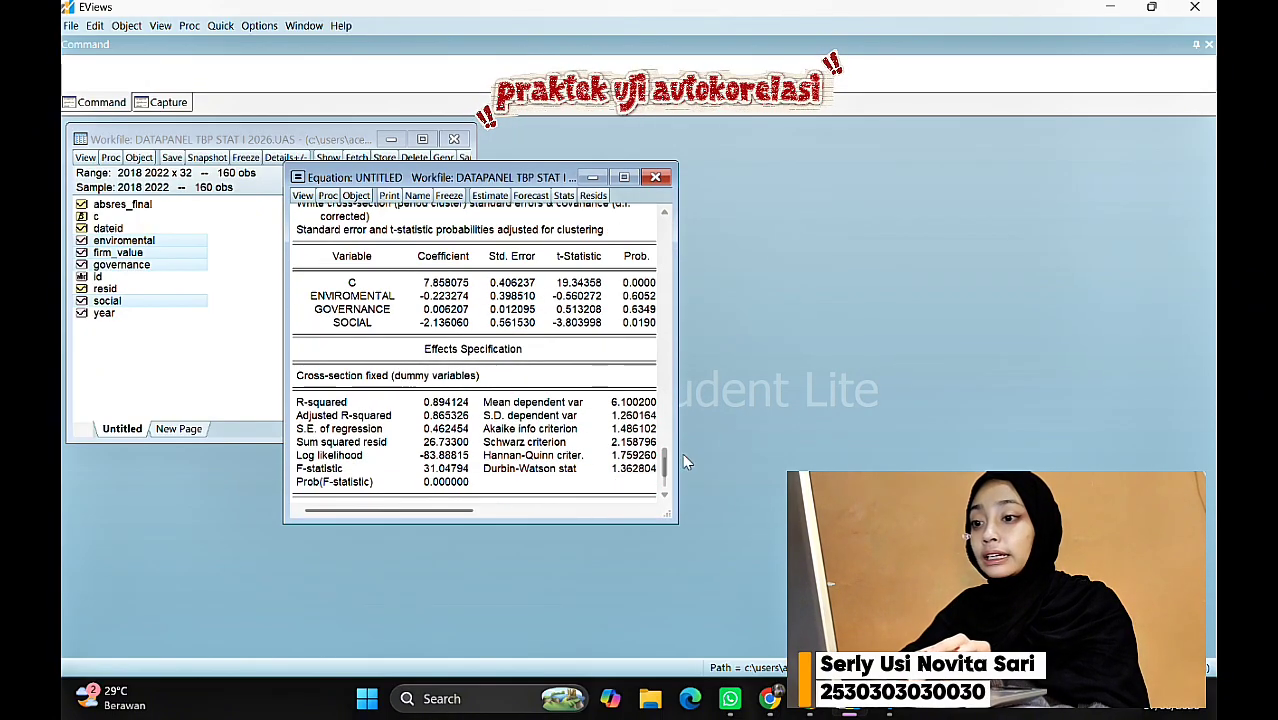
drag(678, 315, 811, 322)
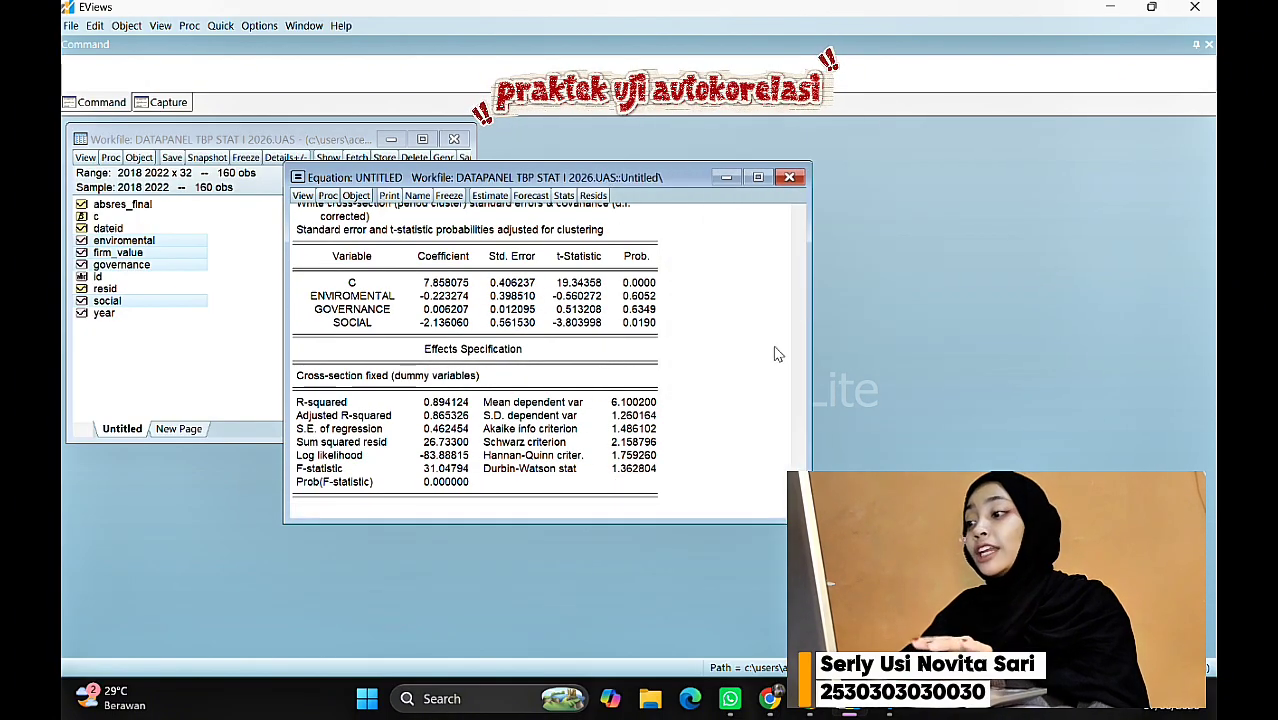
click(646, 474)
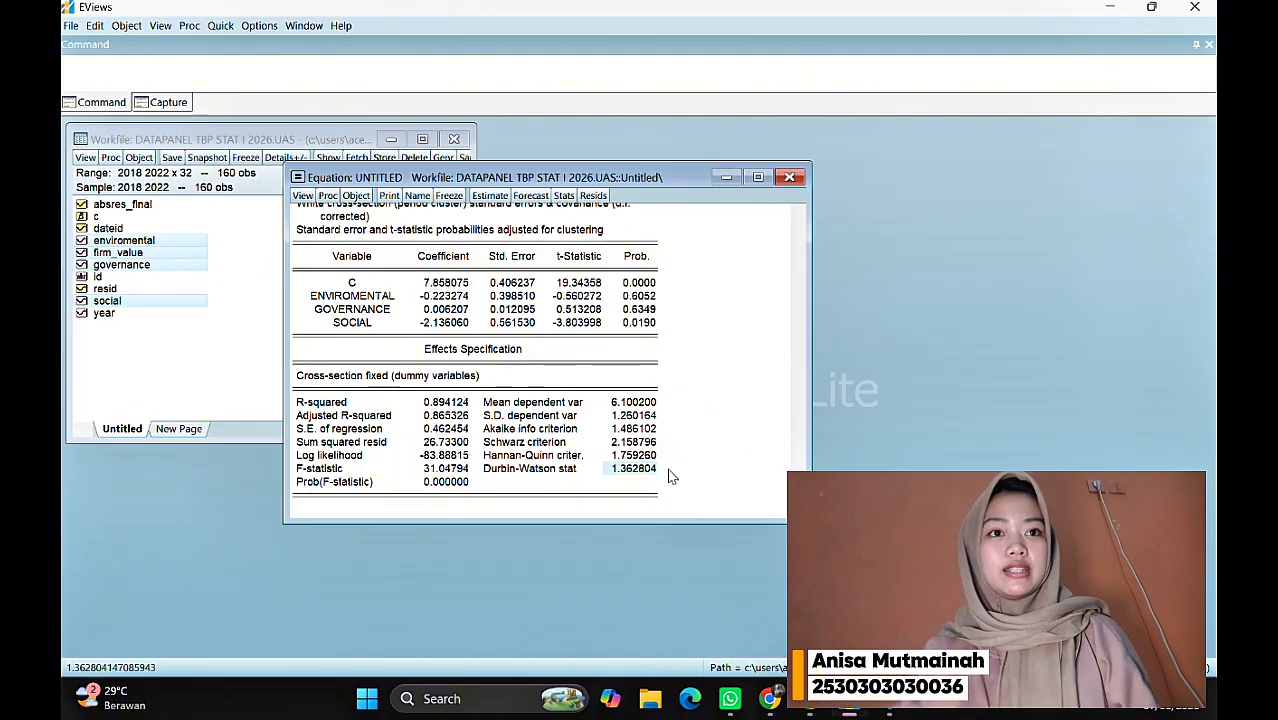
click(789, 177)
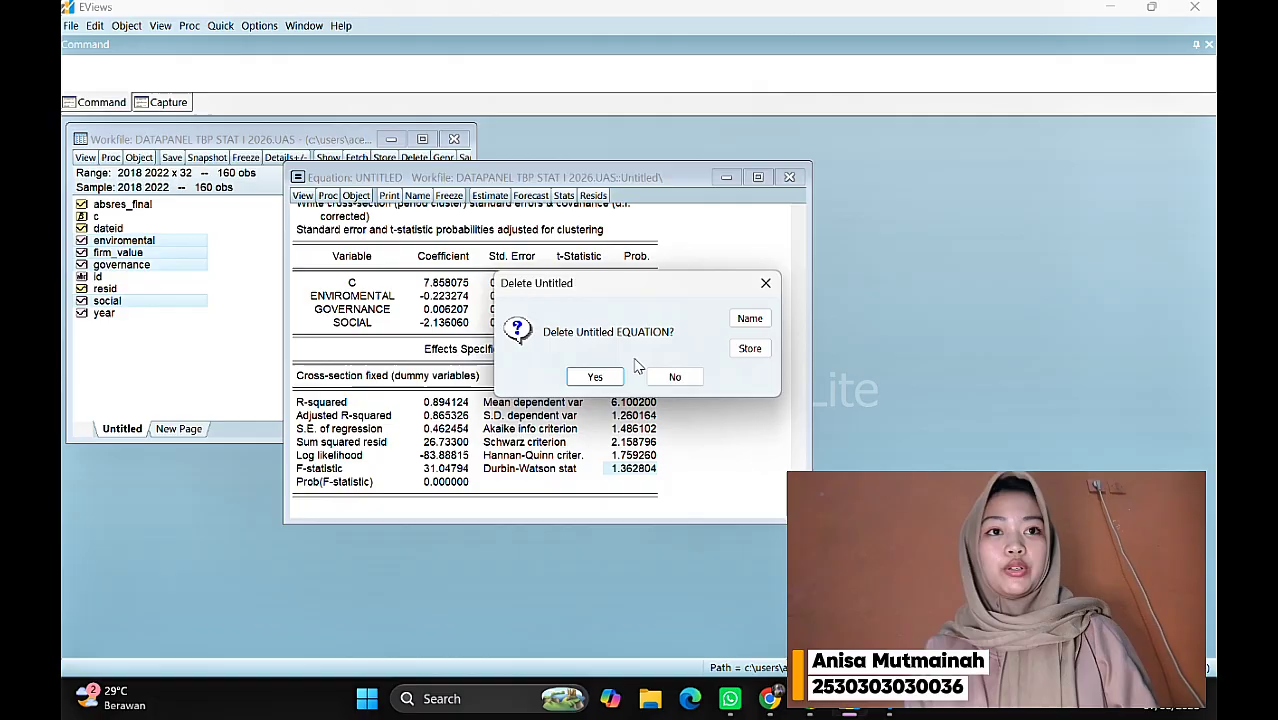
click(597, 377)
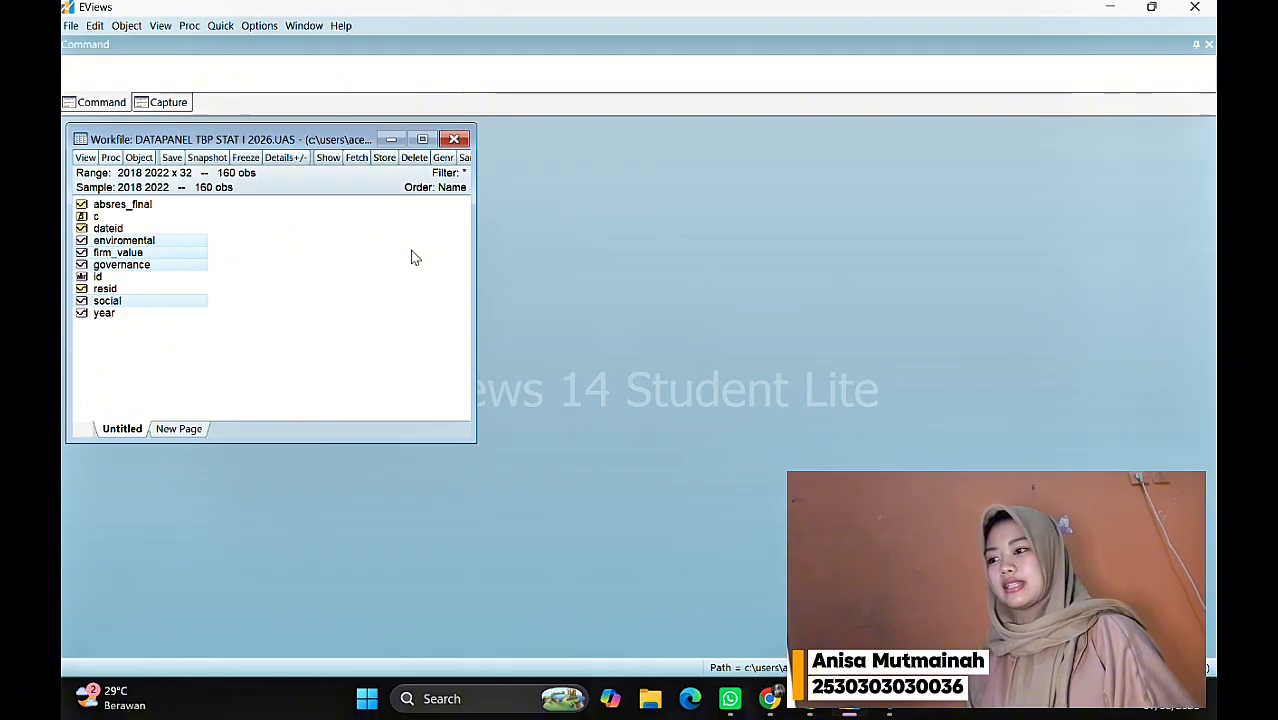
Step: Start a new Least Squares estimation for the hypothesis results, specified as firm_value c enviromental governance social over 2018 2022
click(220, 27)
click(290, 166)
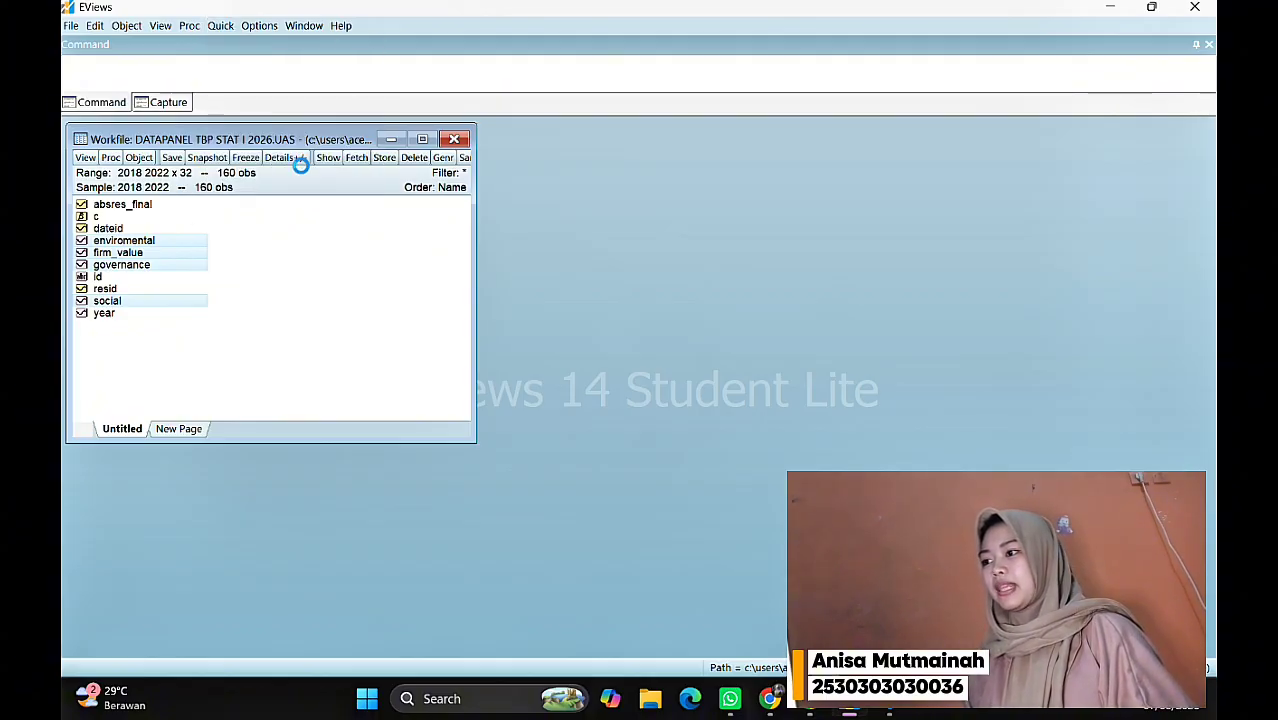
text(firm)
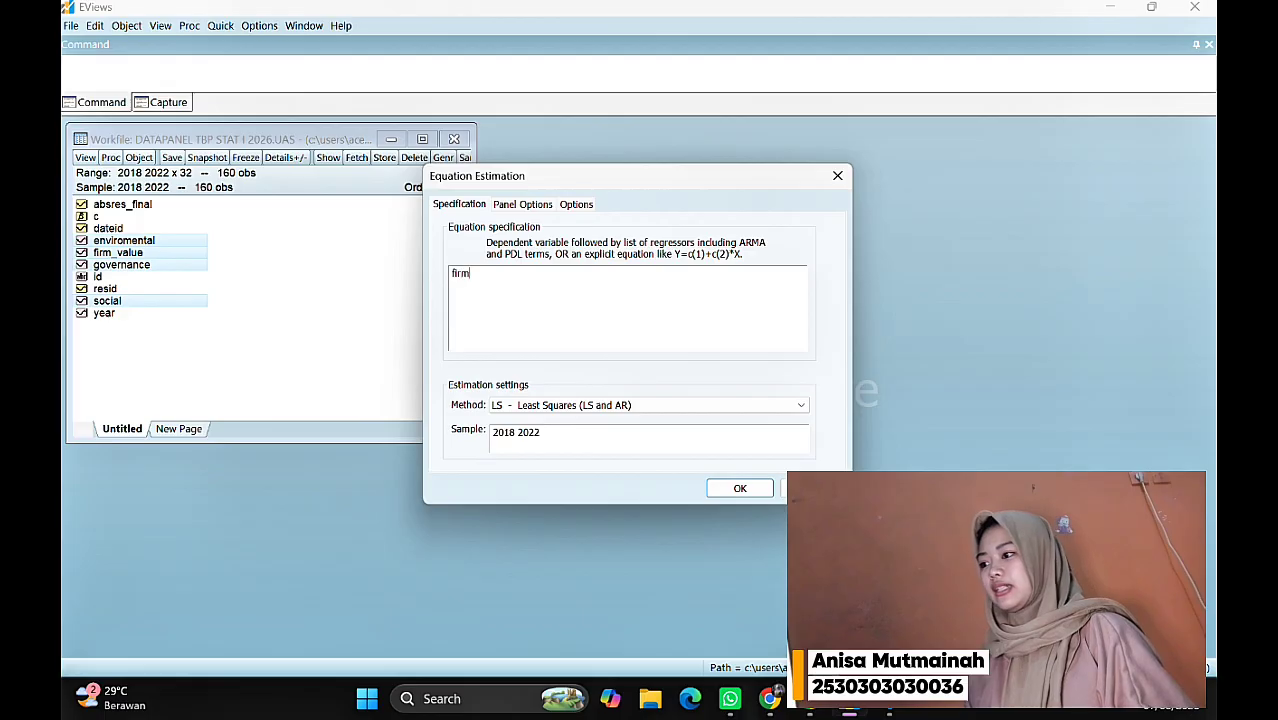
text(_value c)
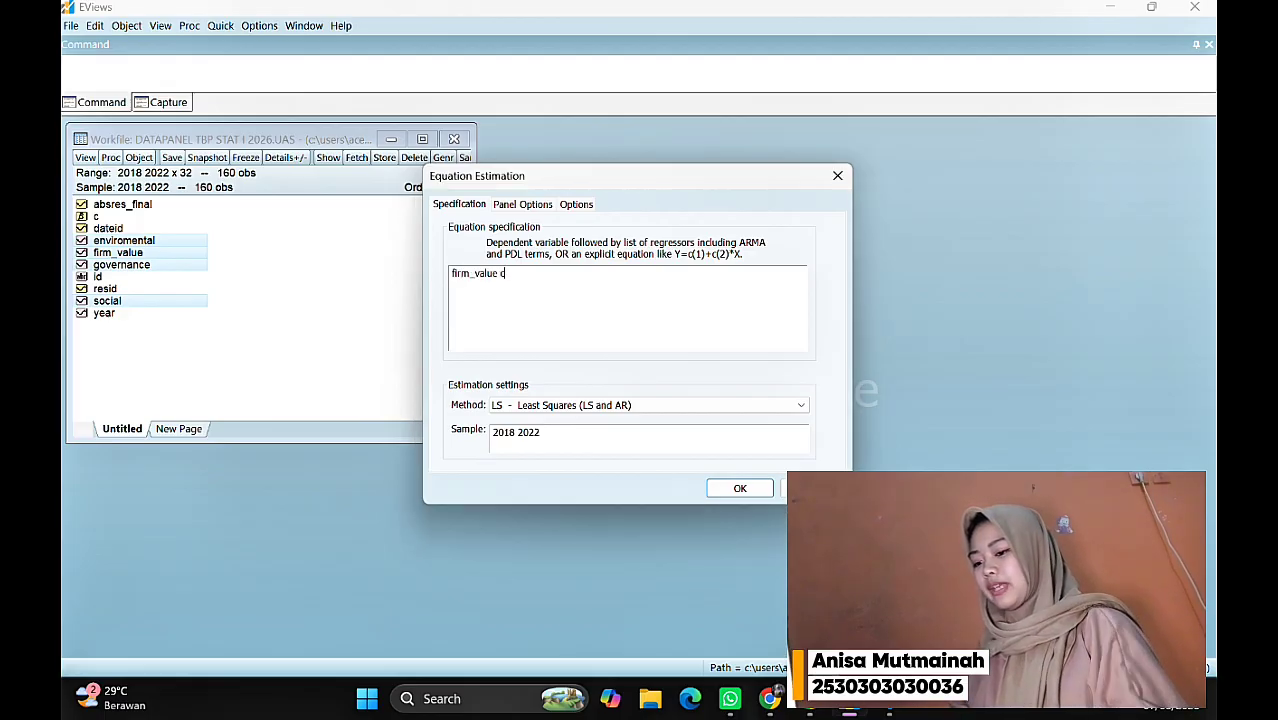
text( envi)
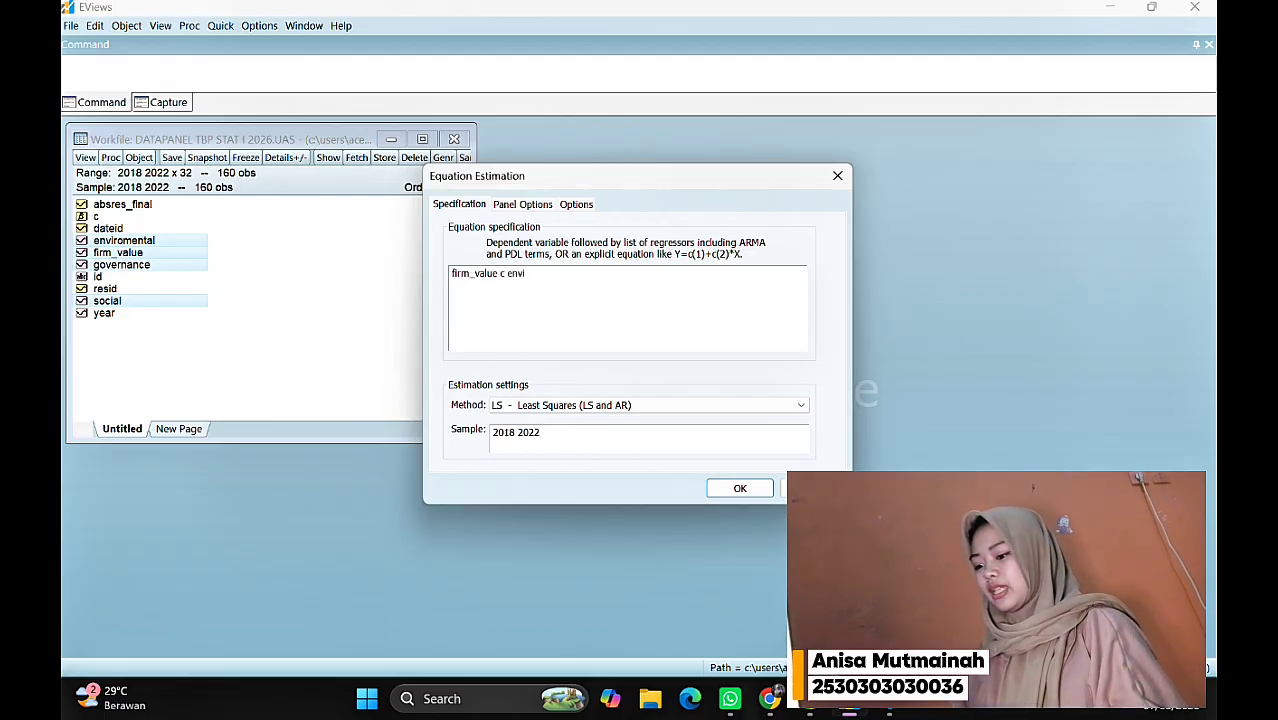
text(romental go)
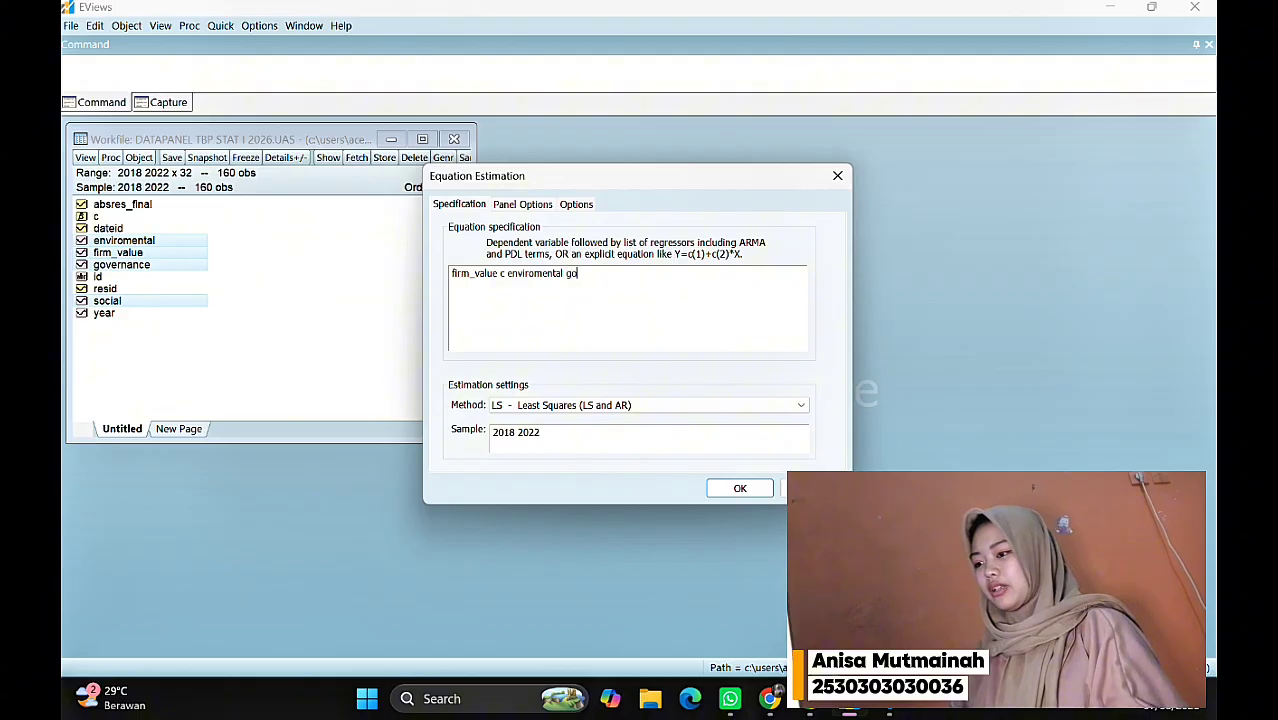
text(vernance)
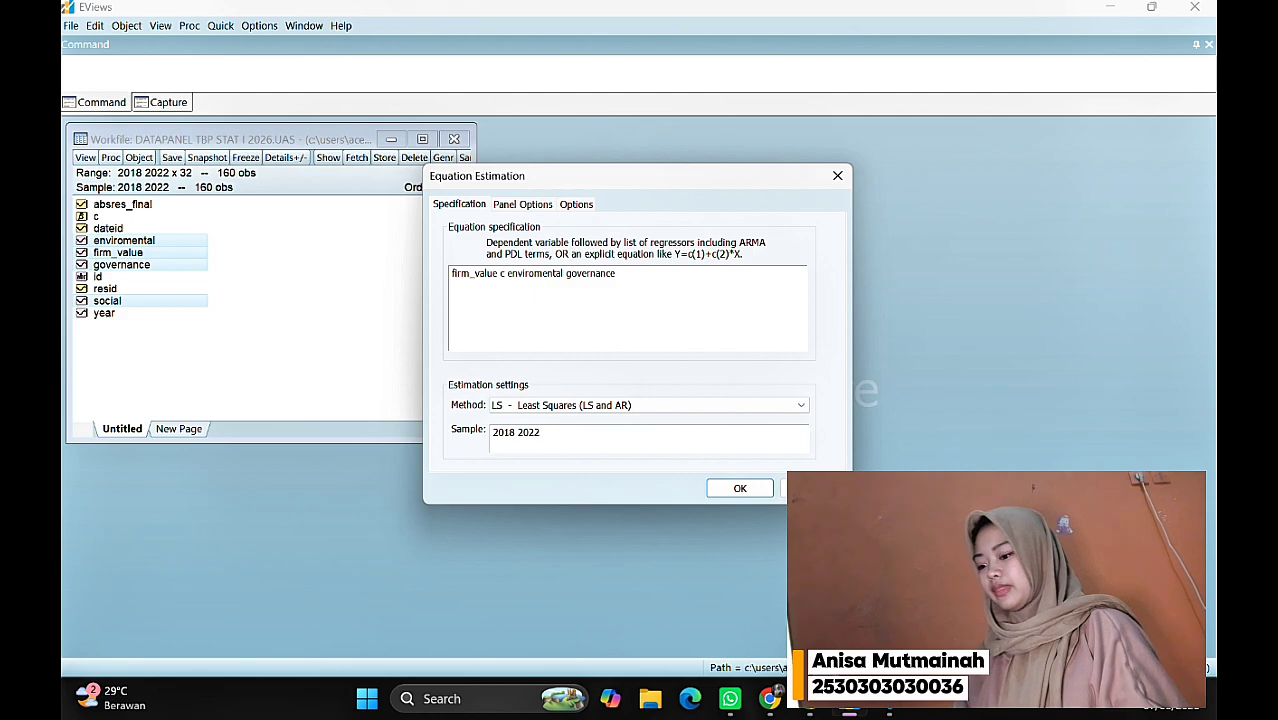
text(social)
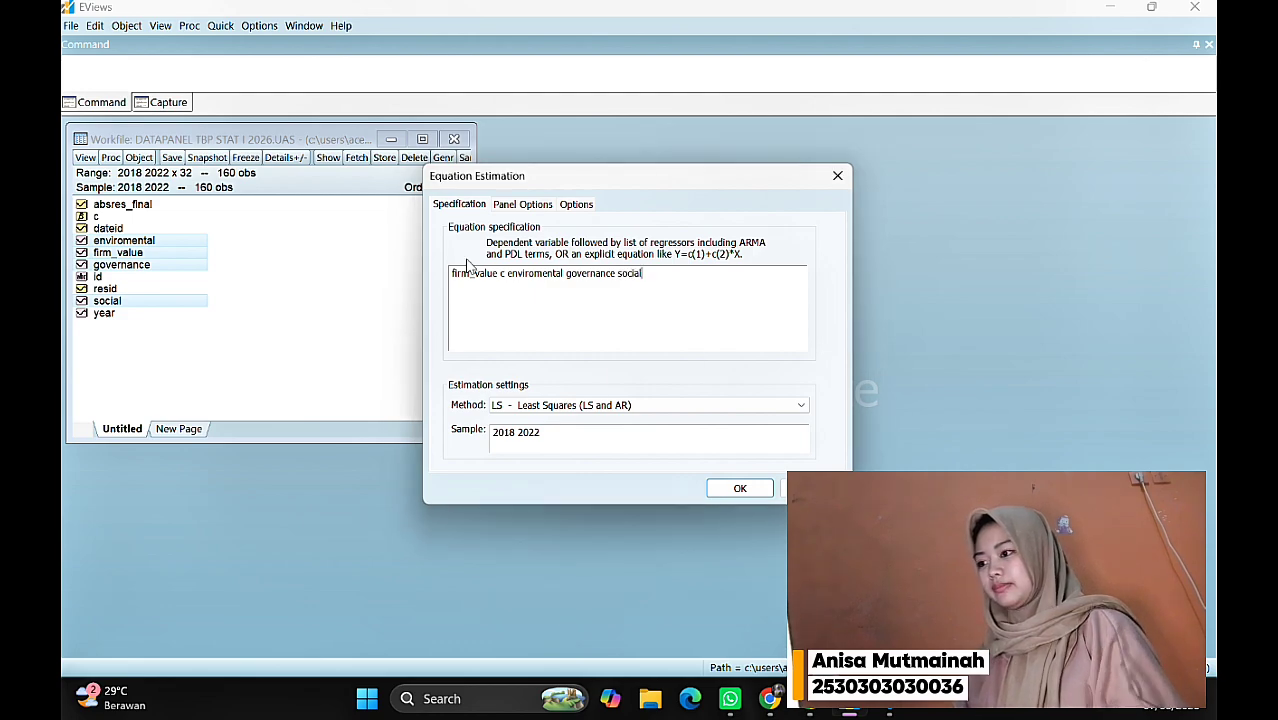
Step: Estimate the equation with Fixed cross-section effects and White cross-section (period cluster) covariance, and widen its output window
click(522, 204)
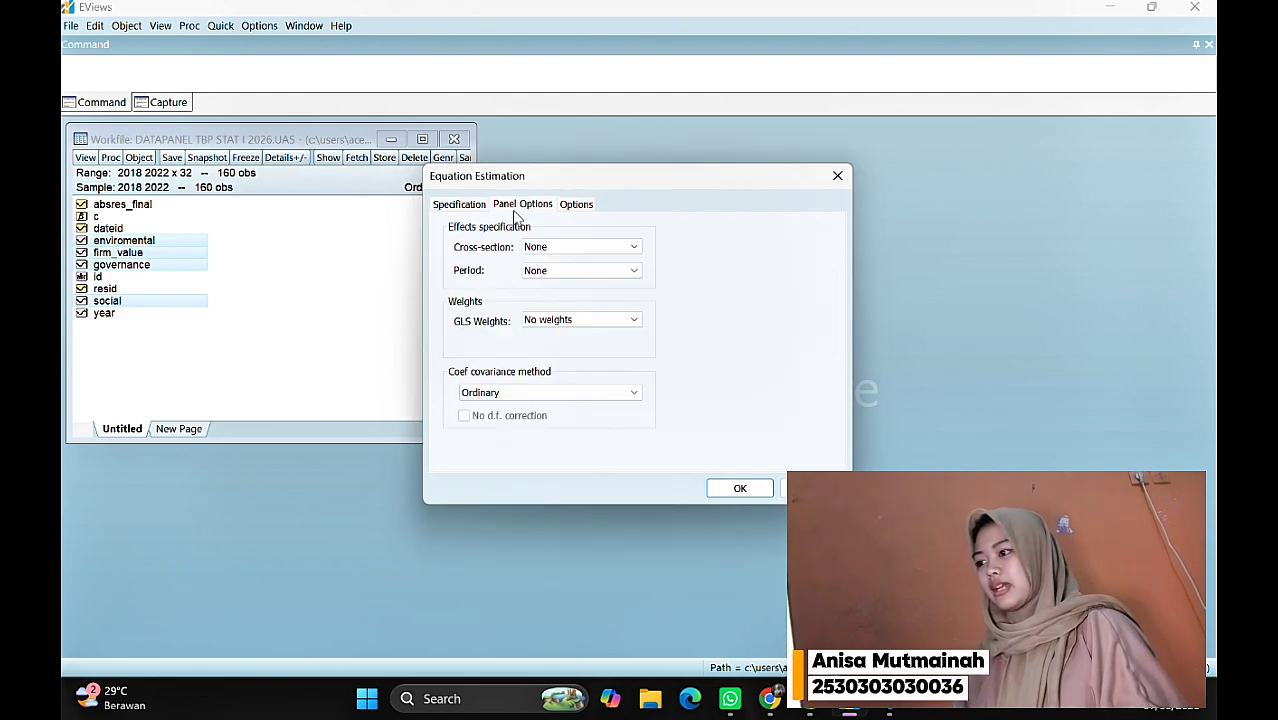
click(562, 250)
click(562, 266)
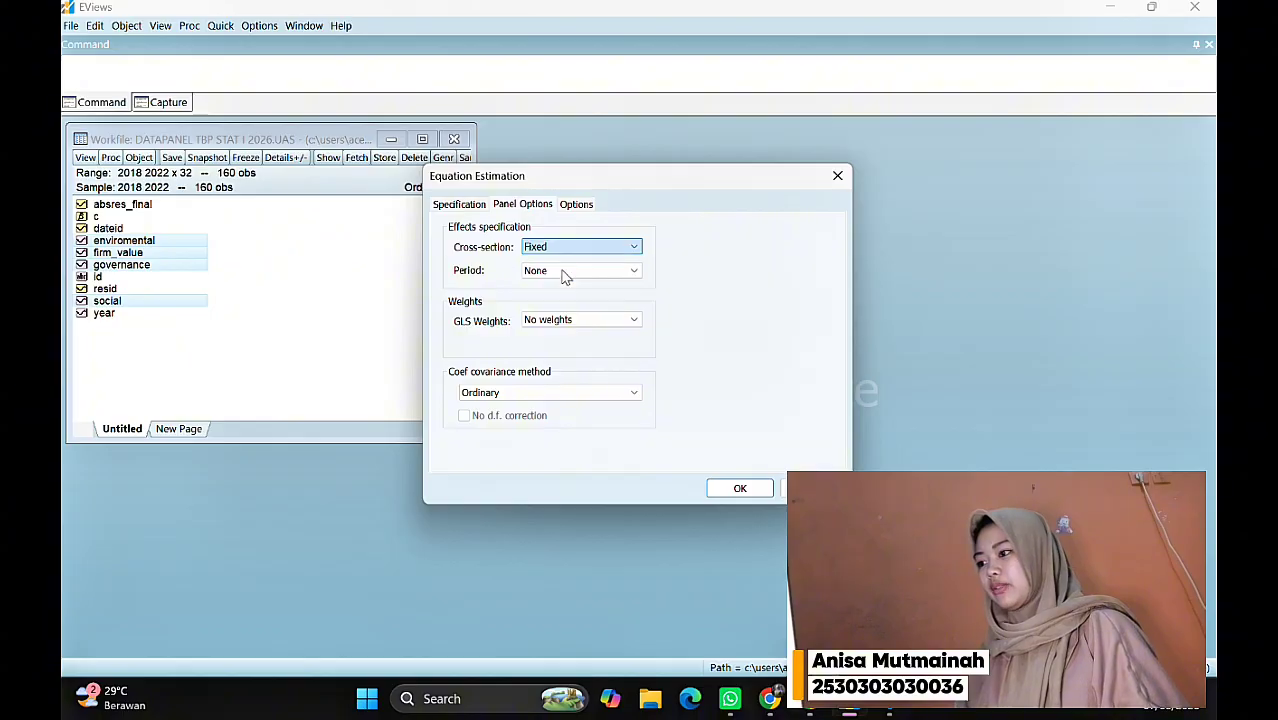
click(573, 396)
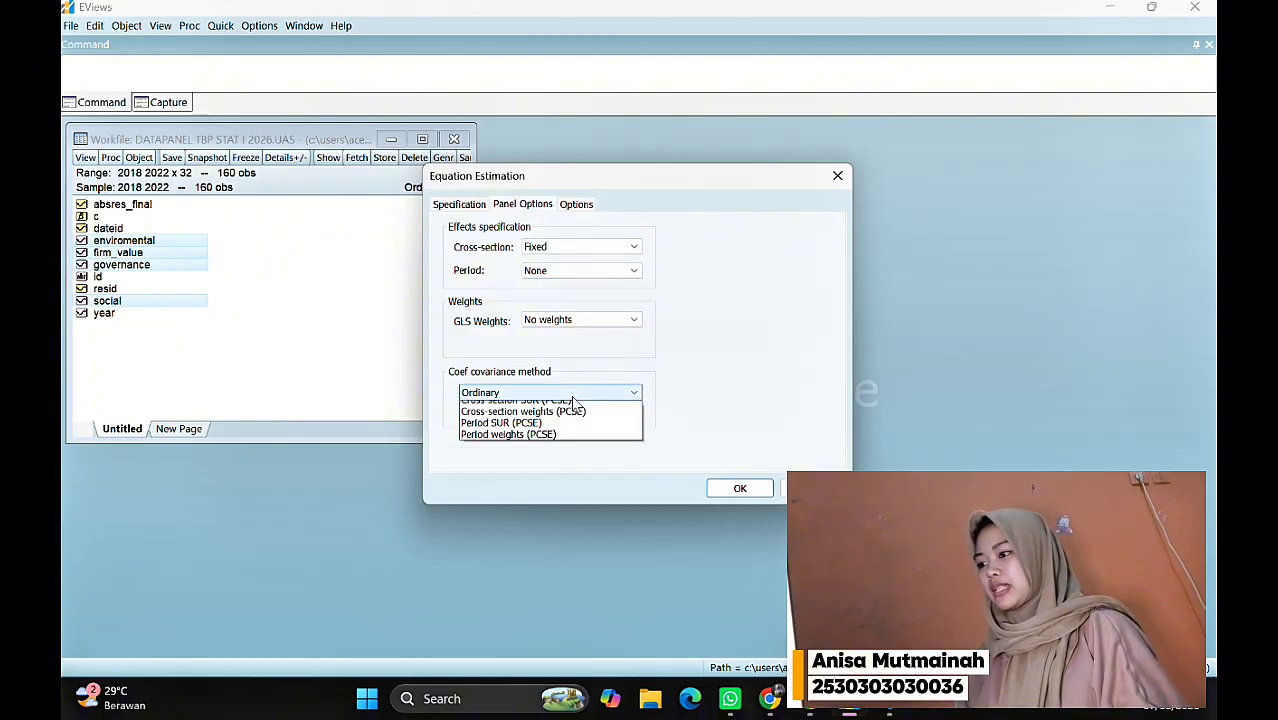
click(578, 418)
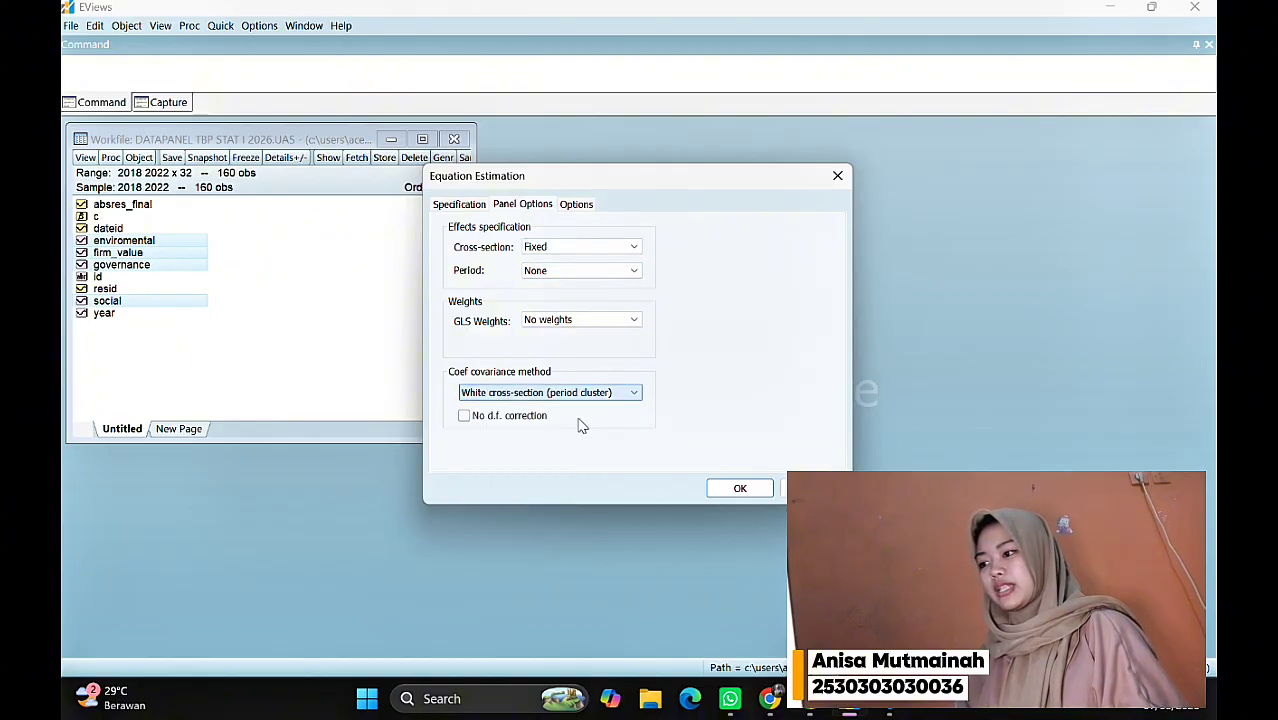
click(740, 489)
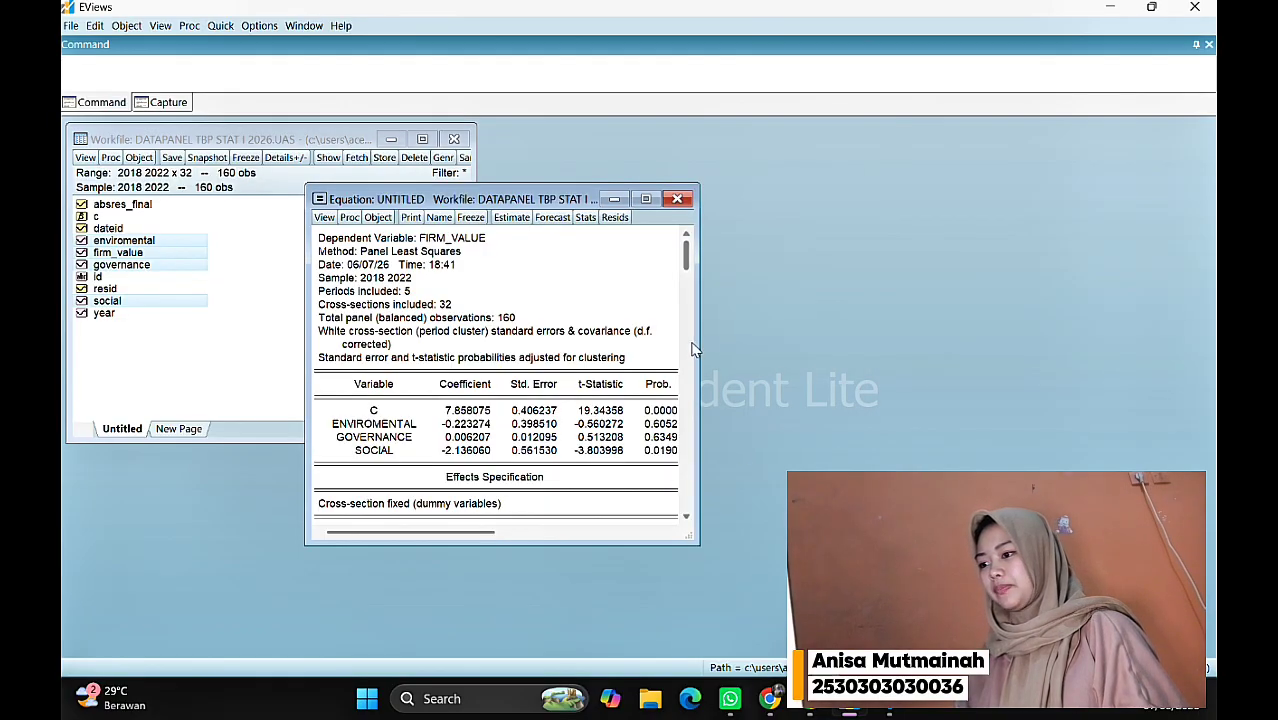
drag(700, 358, 868, 350)
Step: Examine the constant, the Prob. values of the three regressors, the social coefficient, R-squared and Adjusted R-squared in the firm_value output
drag(855, 280, 786, 477)
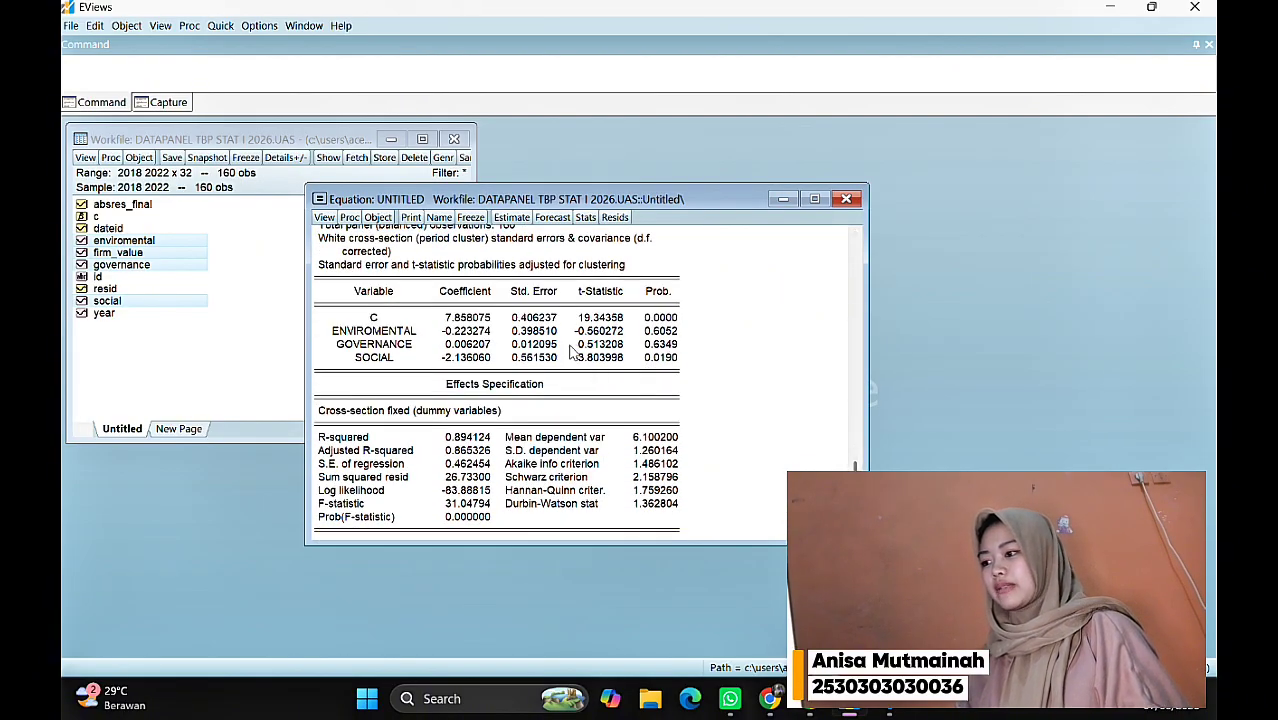
click(491, 319)
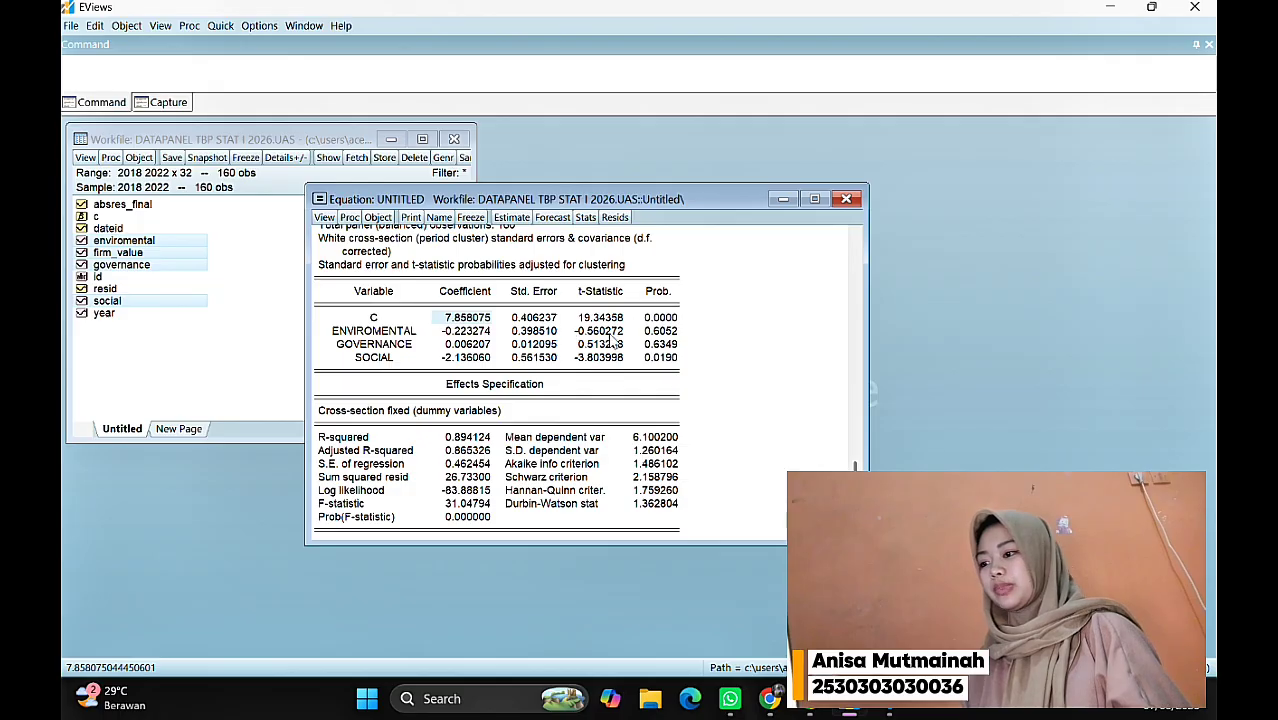
click(648, 332)
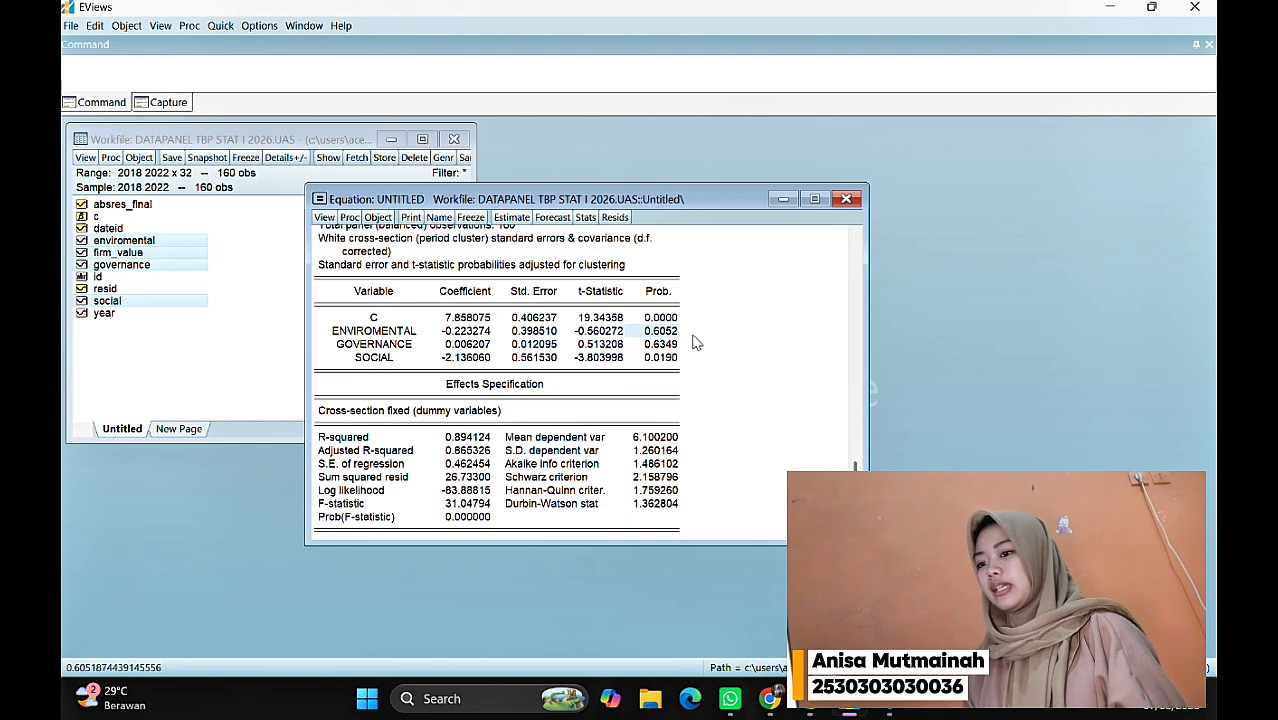
click(664, 344)
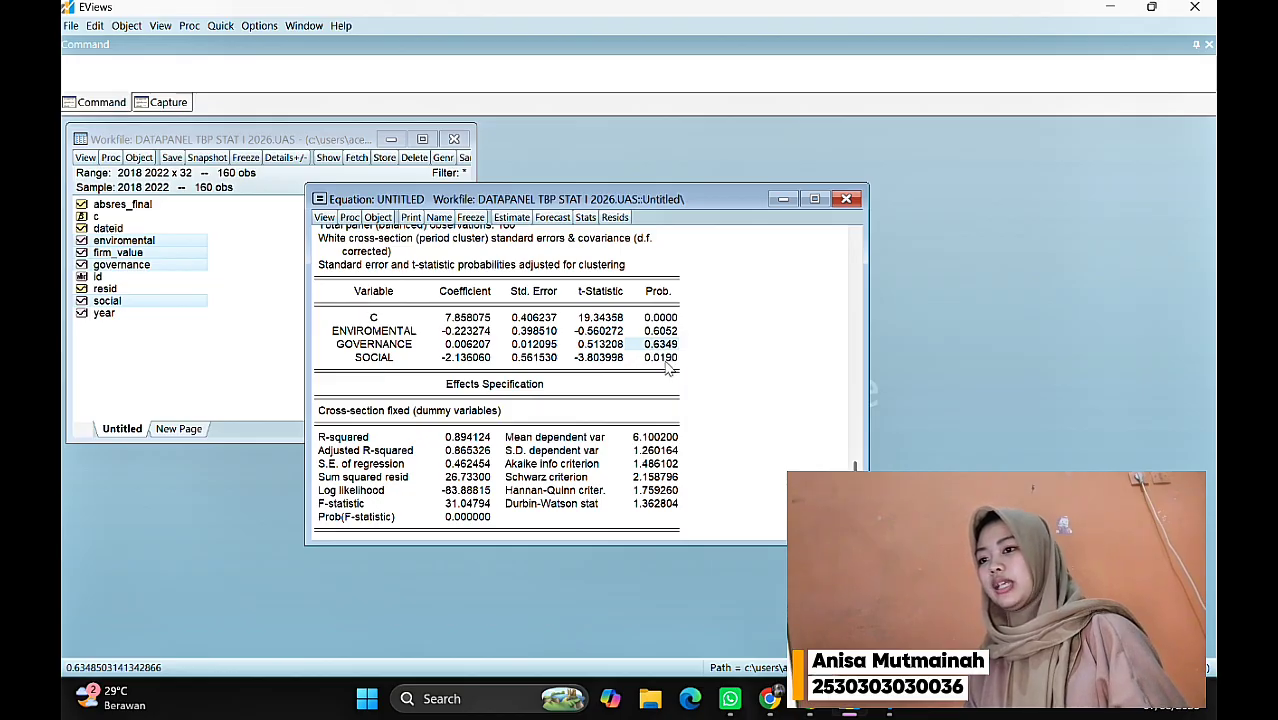
click(664, 359)
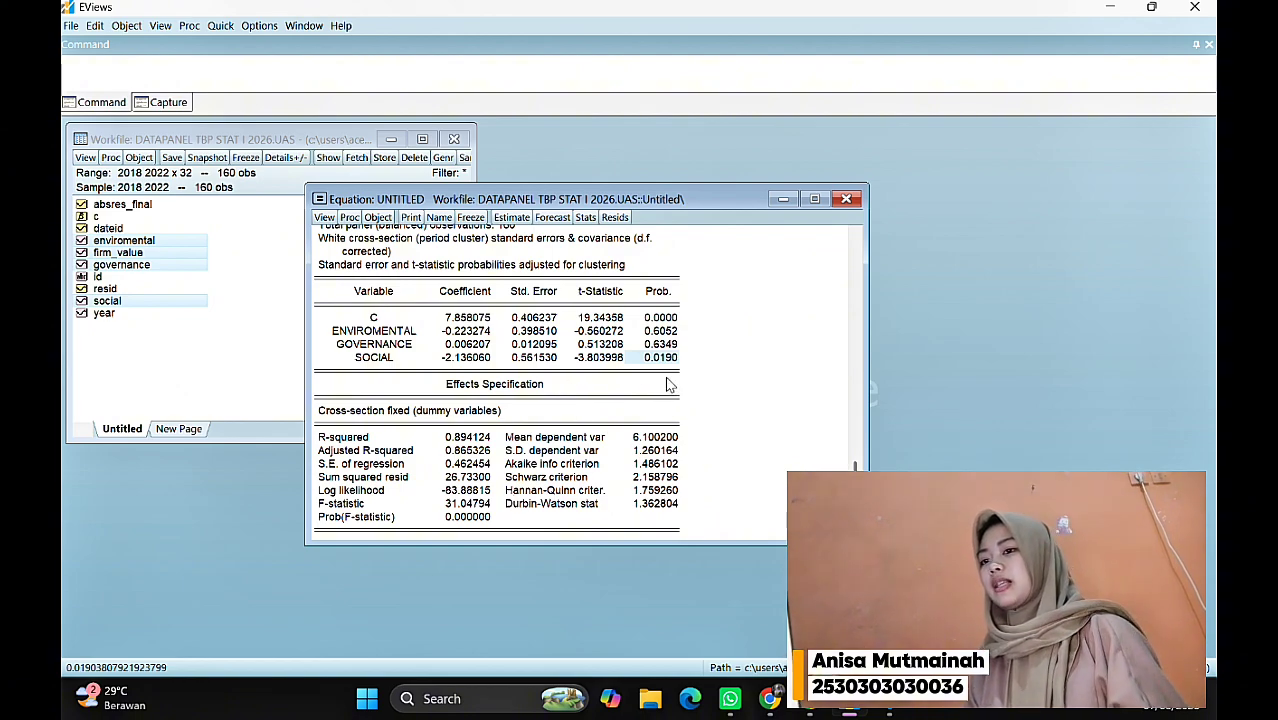
click(470, 351)
click(474, 358)
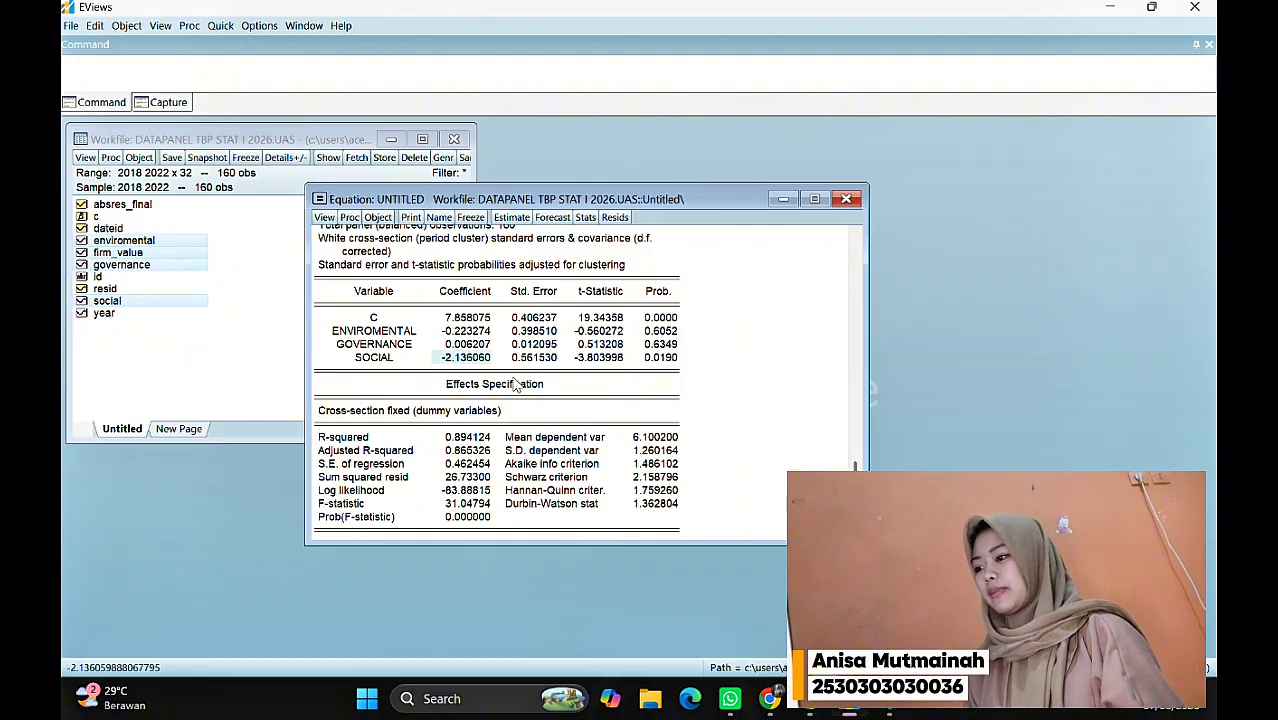
click(484, 438)
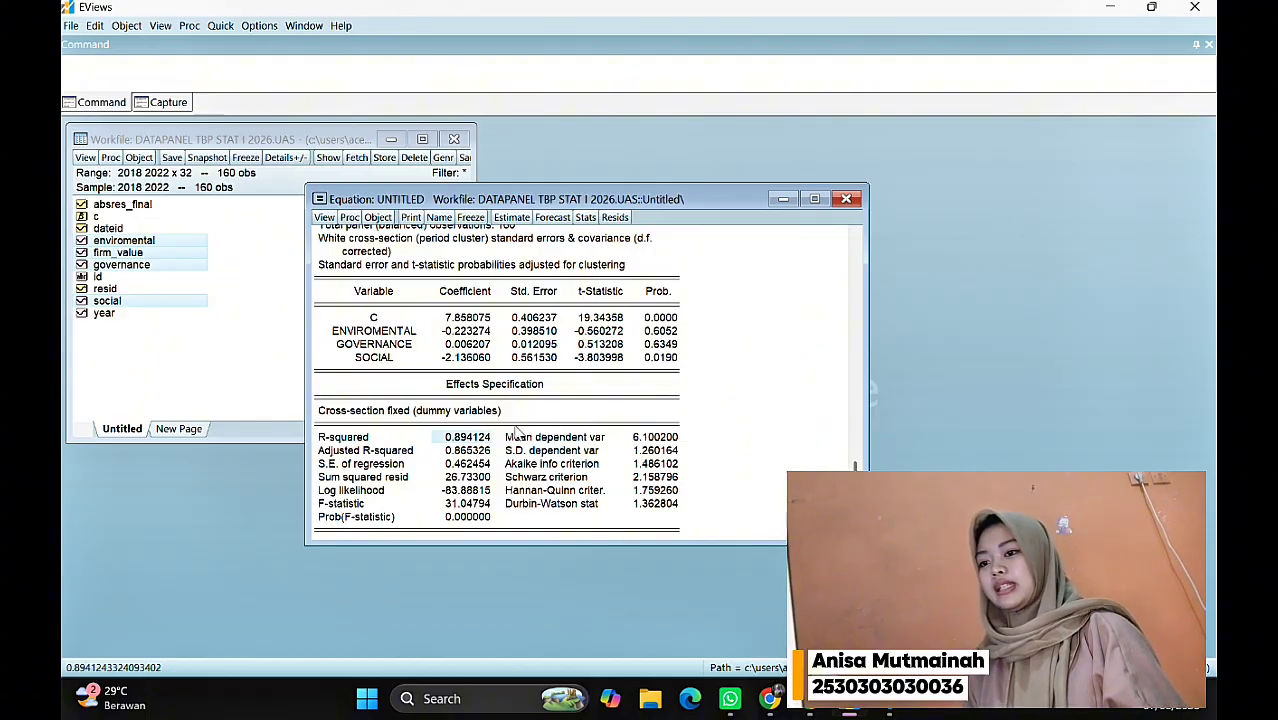
click(488, 455)
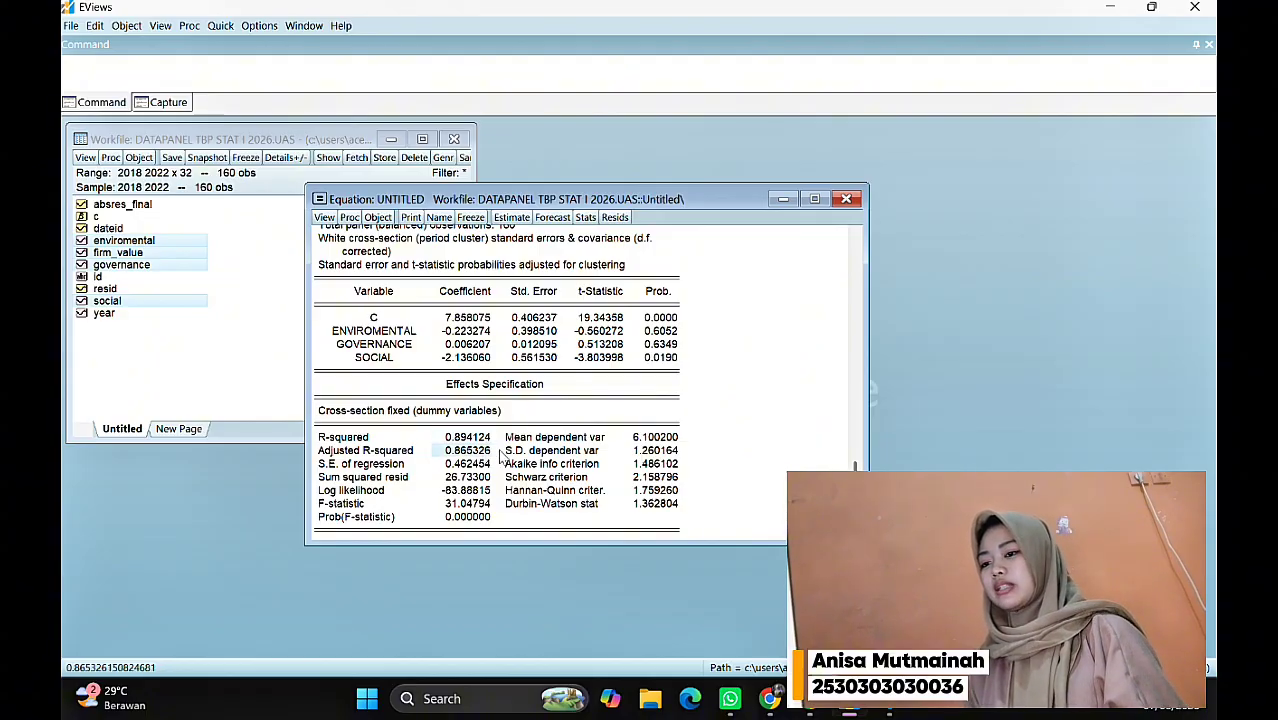